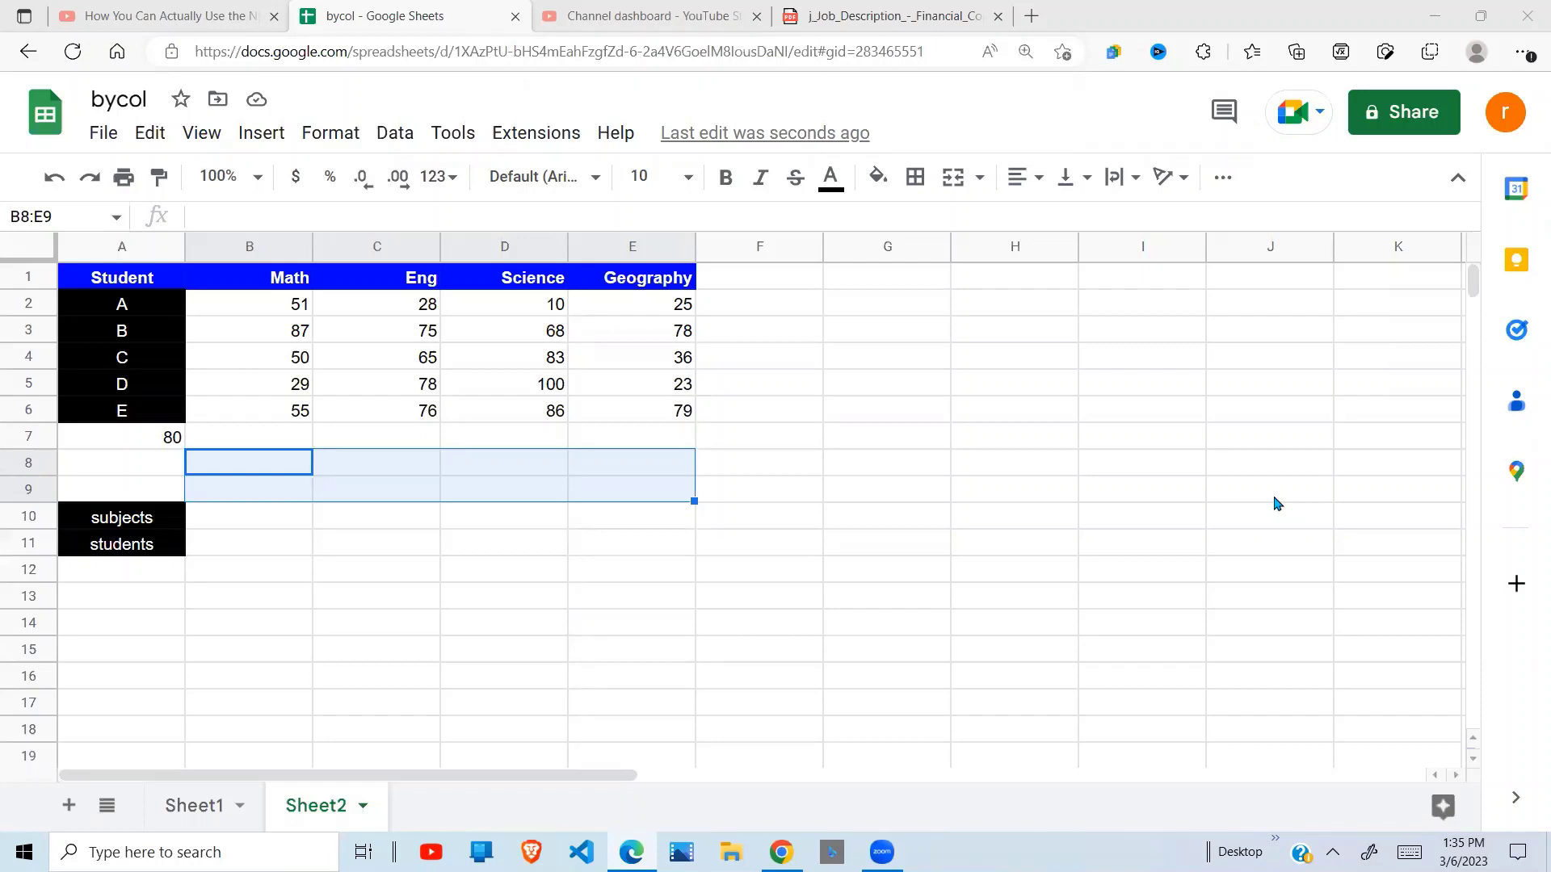
# Review the score table, the subjects label, the A7 threshold of 80 and the Math column.
pyautogui.click(374, 604)
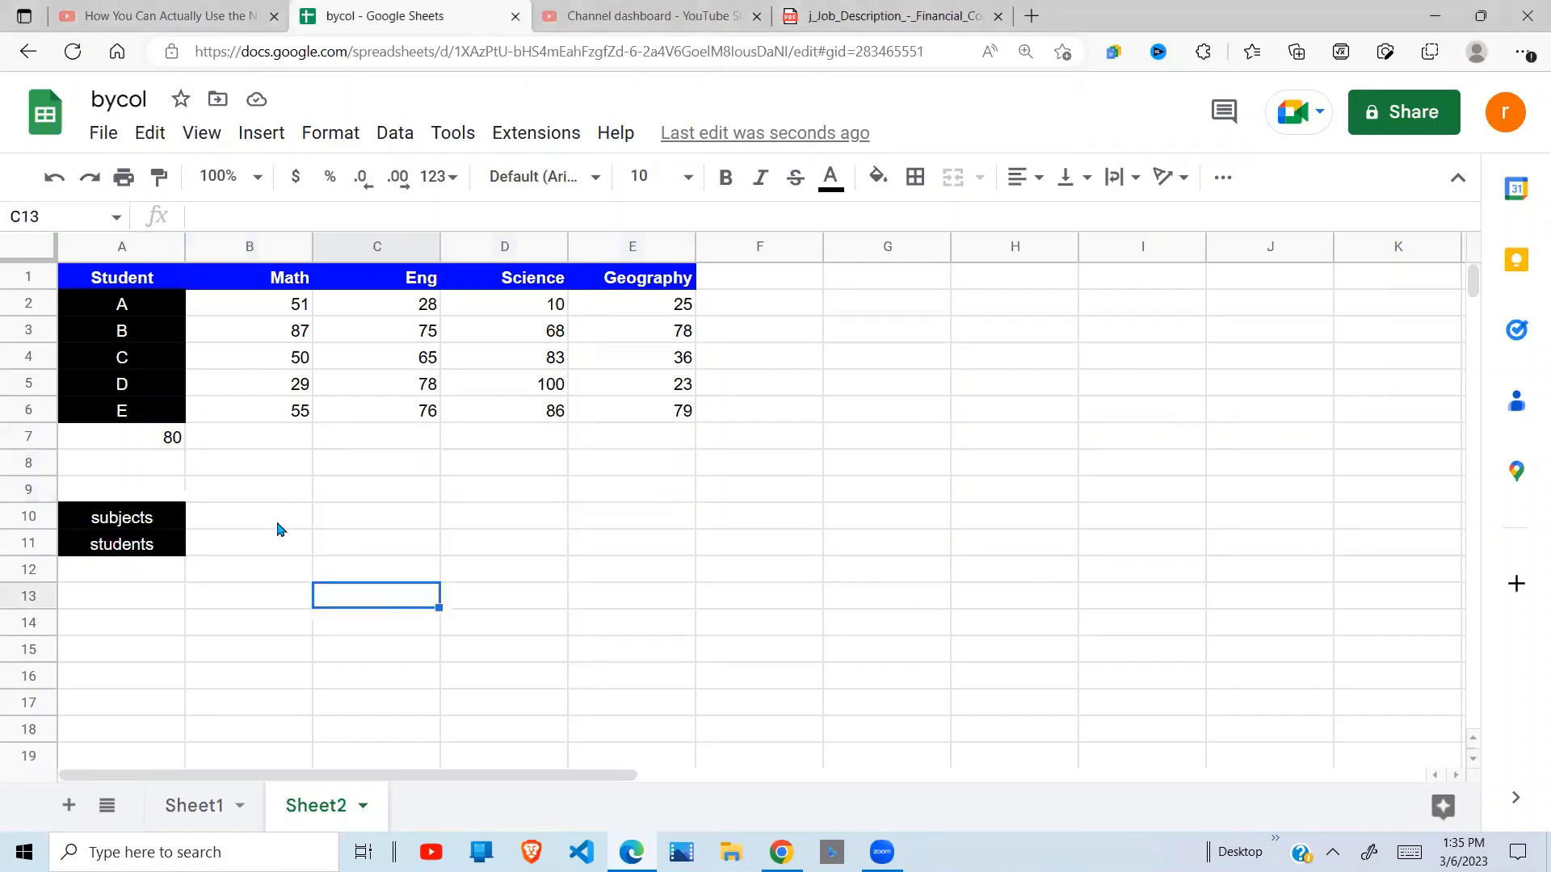
pyautogui.click(262, 525)
pyautogui.moveTo(148, 283); pyautogui.dragTo(588, 398)
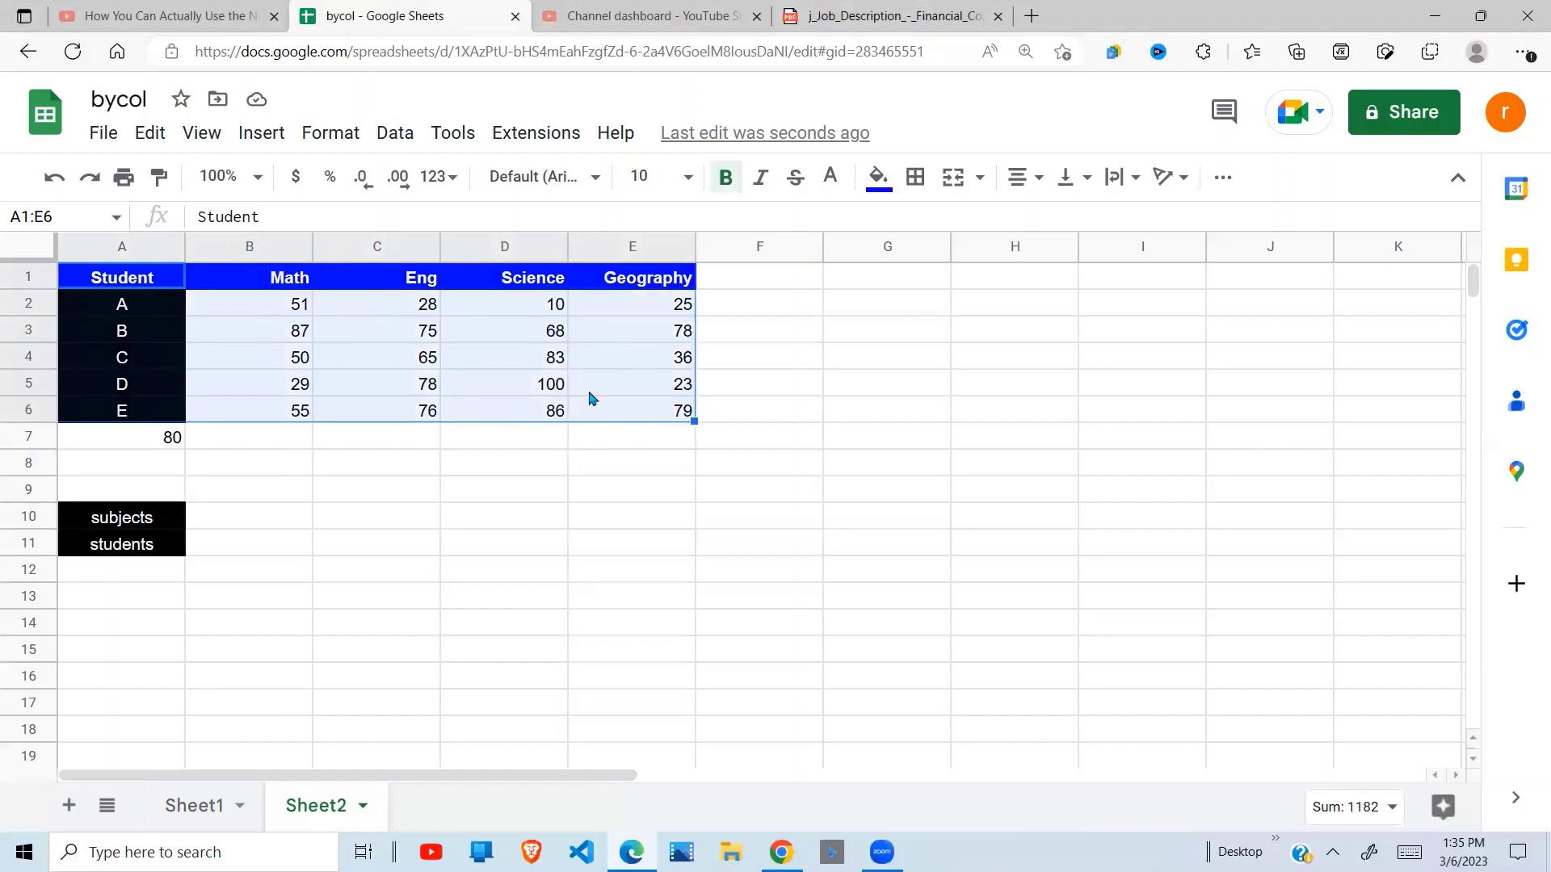
pyautogui.click(390, 467)
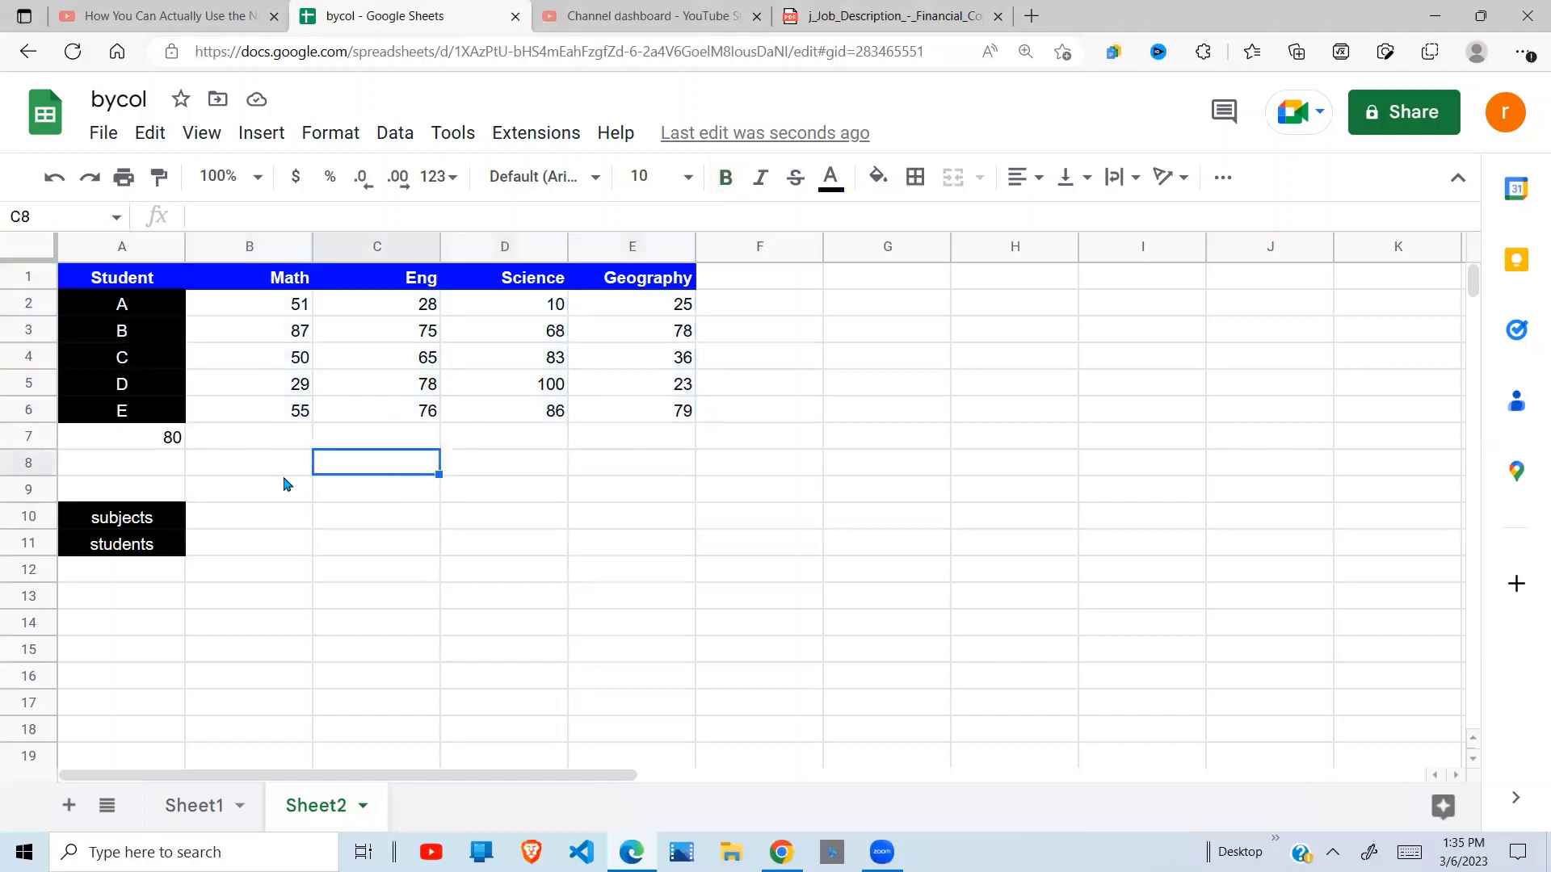
pyautogui.click(168, 521)
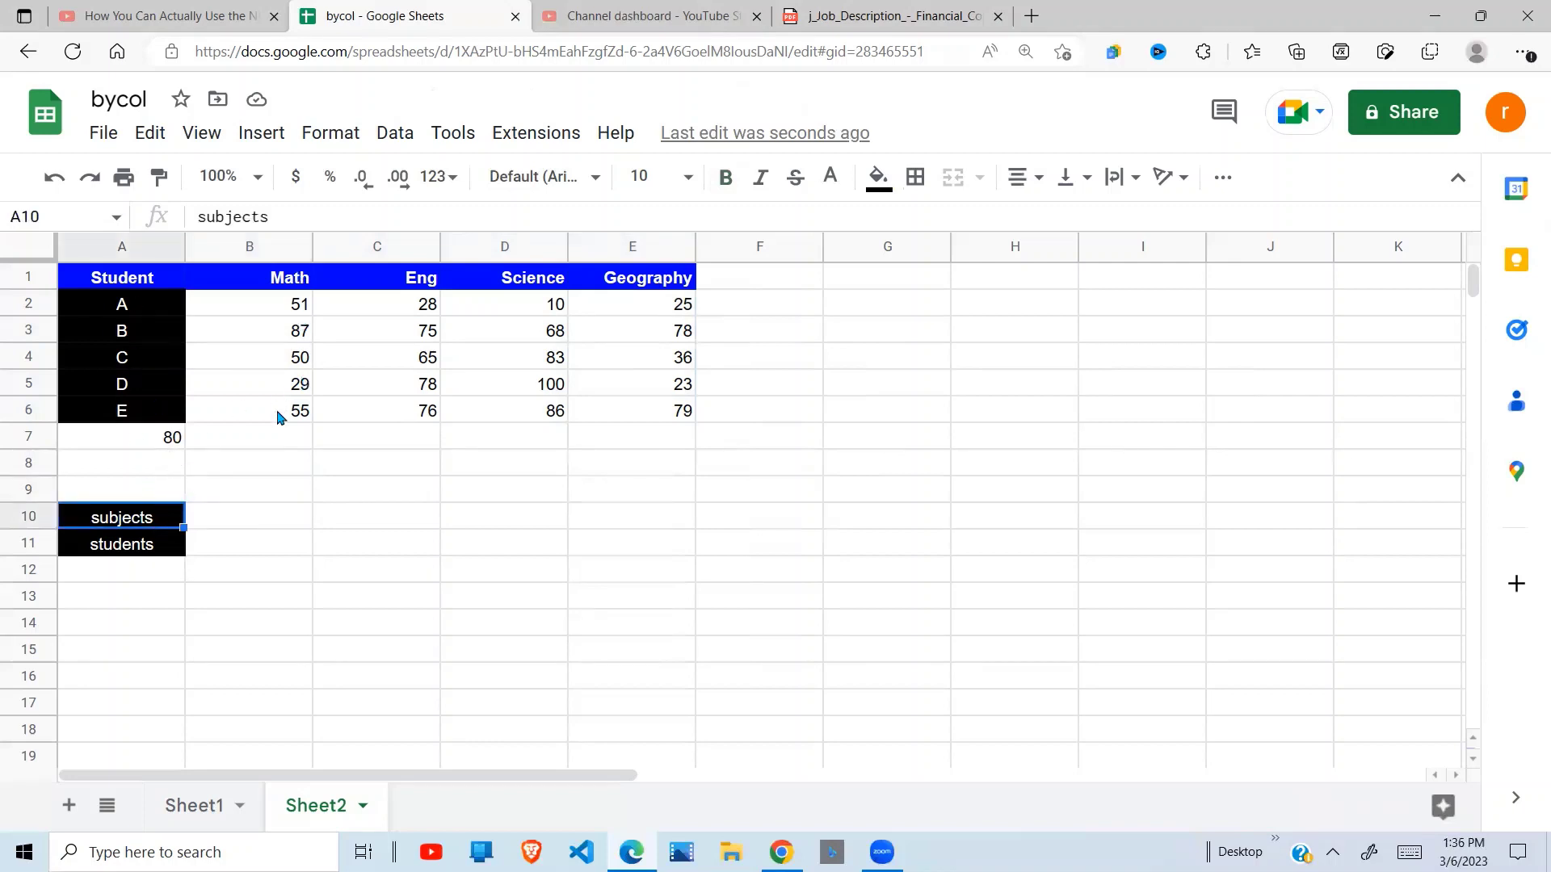
pyautogui.click(175, 444)
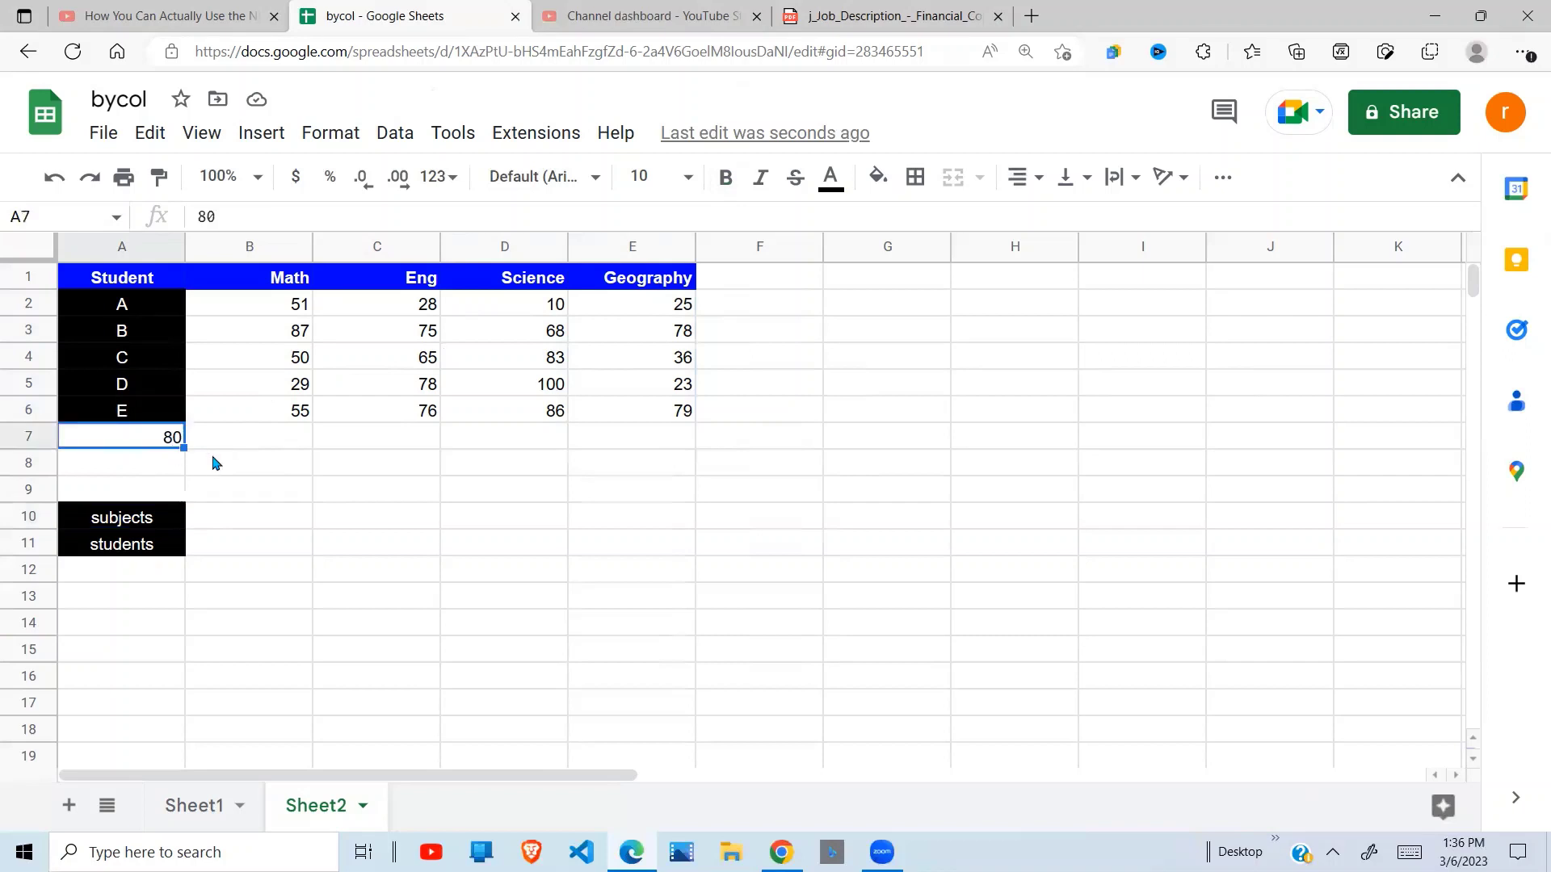
pyautogui.click(301, 338)
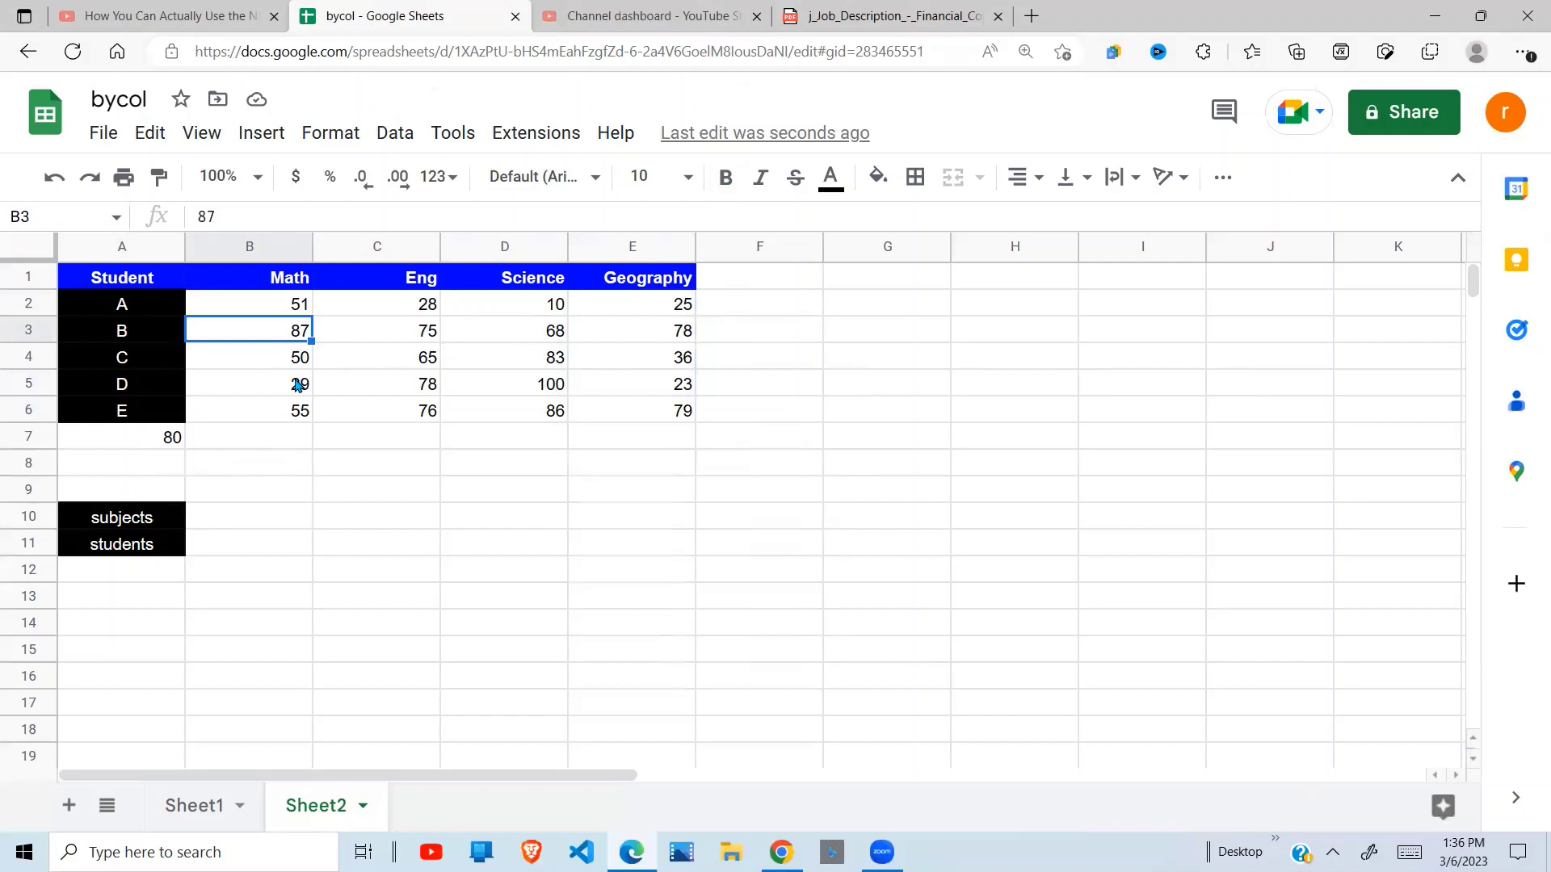
pyautogui.click(290, 285)
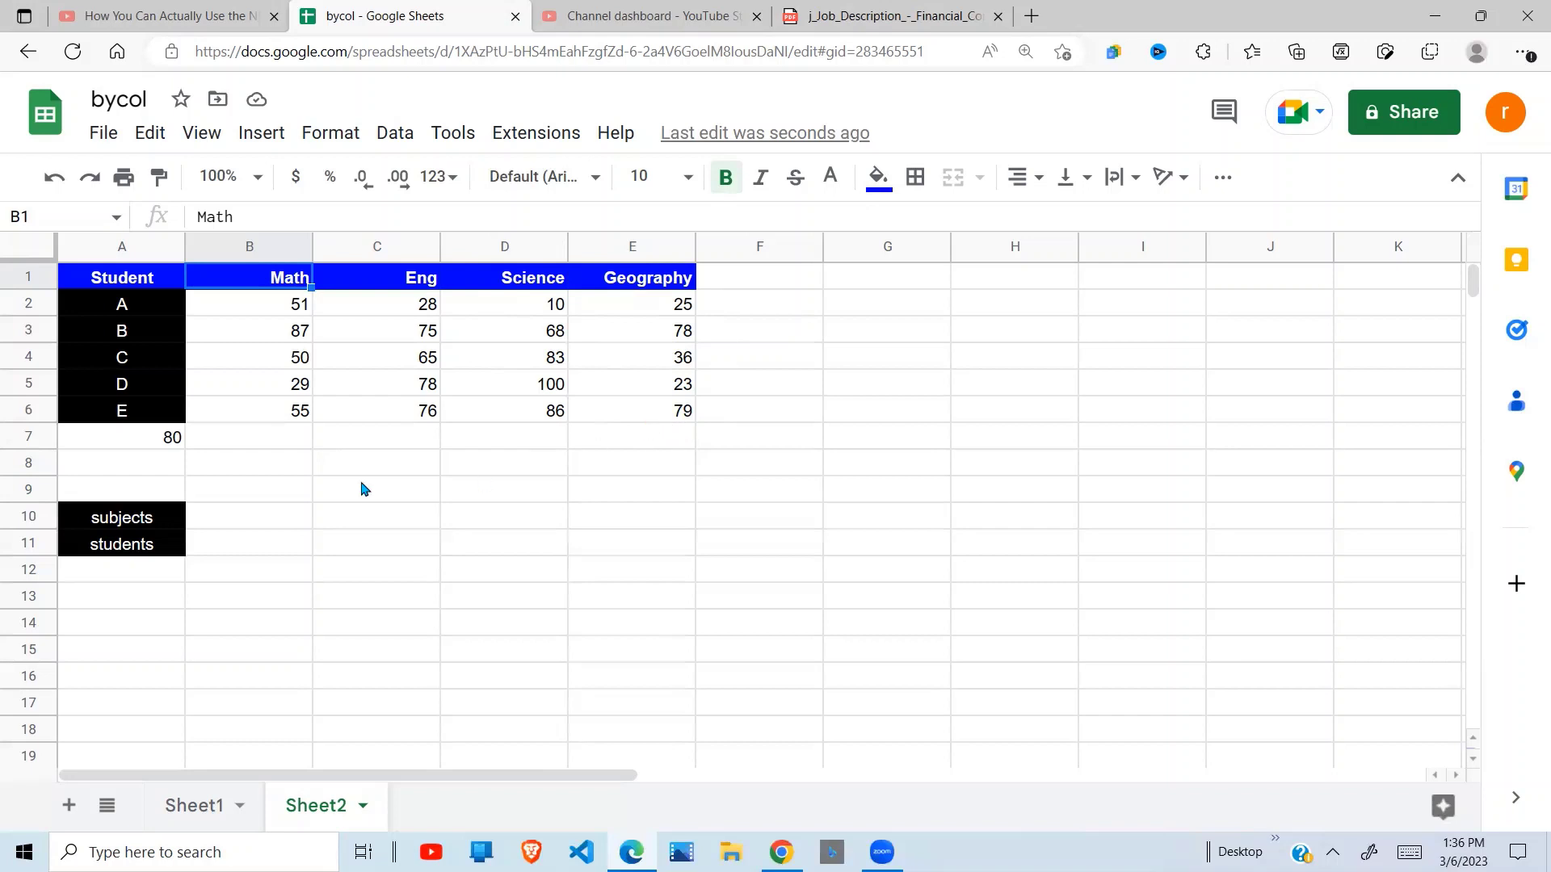
pyautogui.click(287, 440)
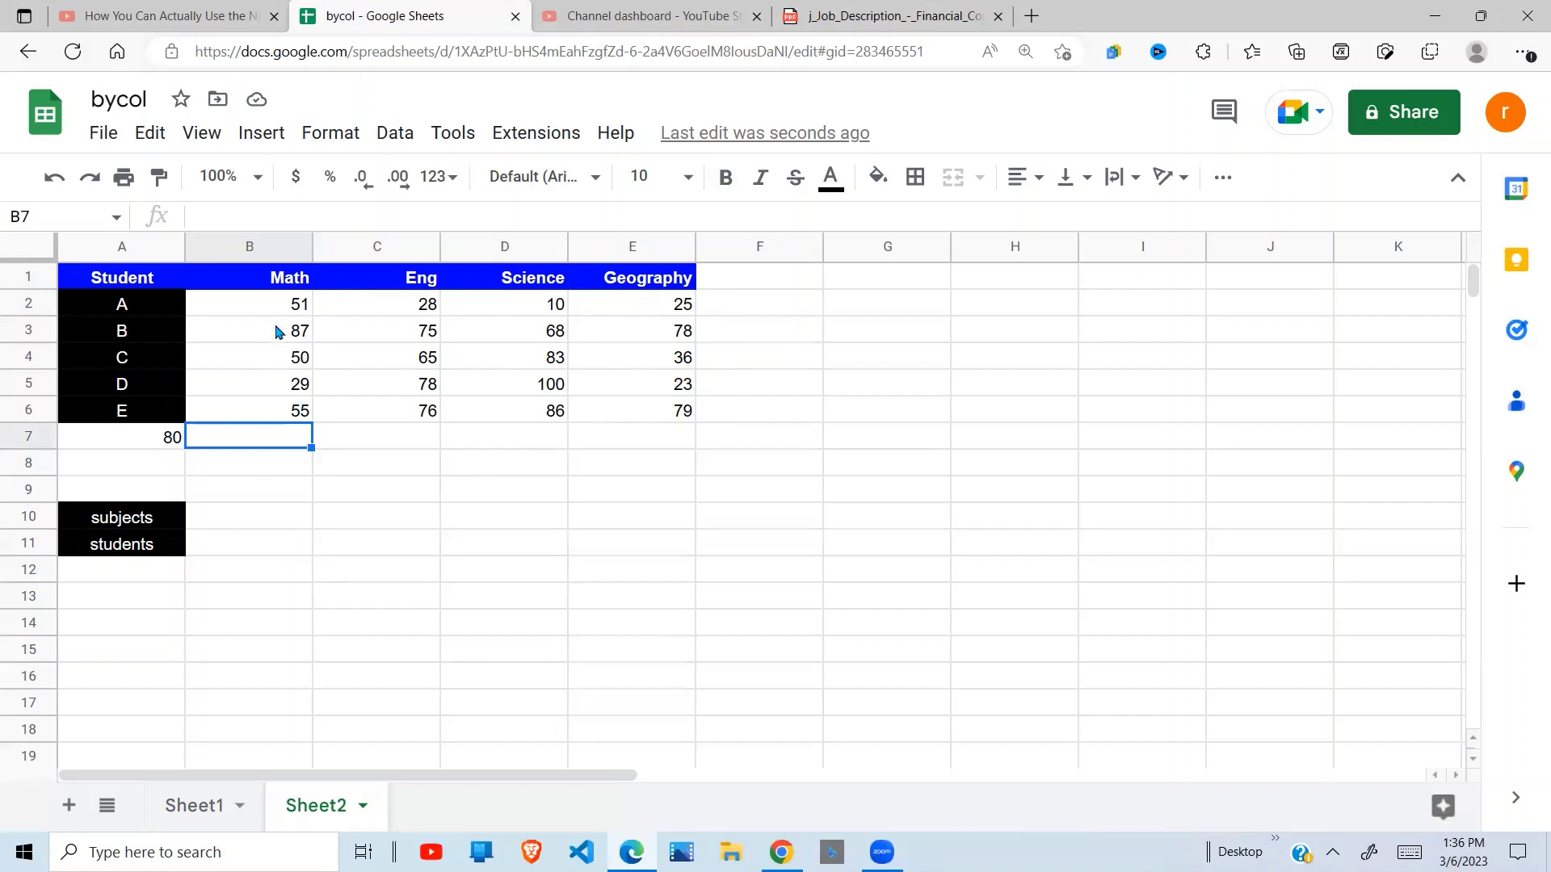
# Start =bycol(B2:E6,LAMBDA( in B8, fixing the mistyped period after E6.
pyautogui.click(267, 464)
pyautogui.write('=')
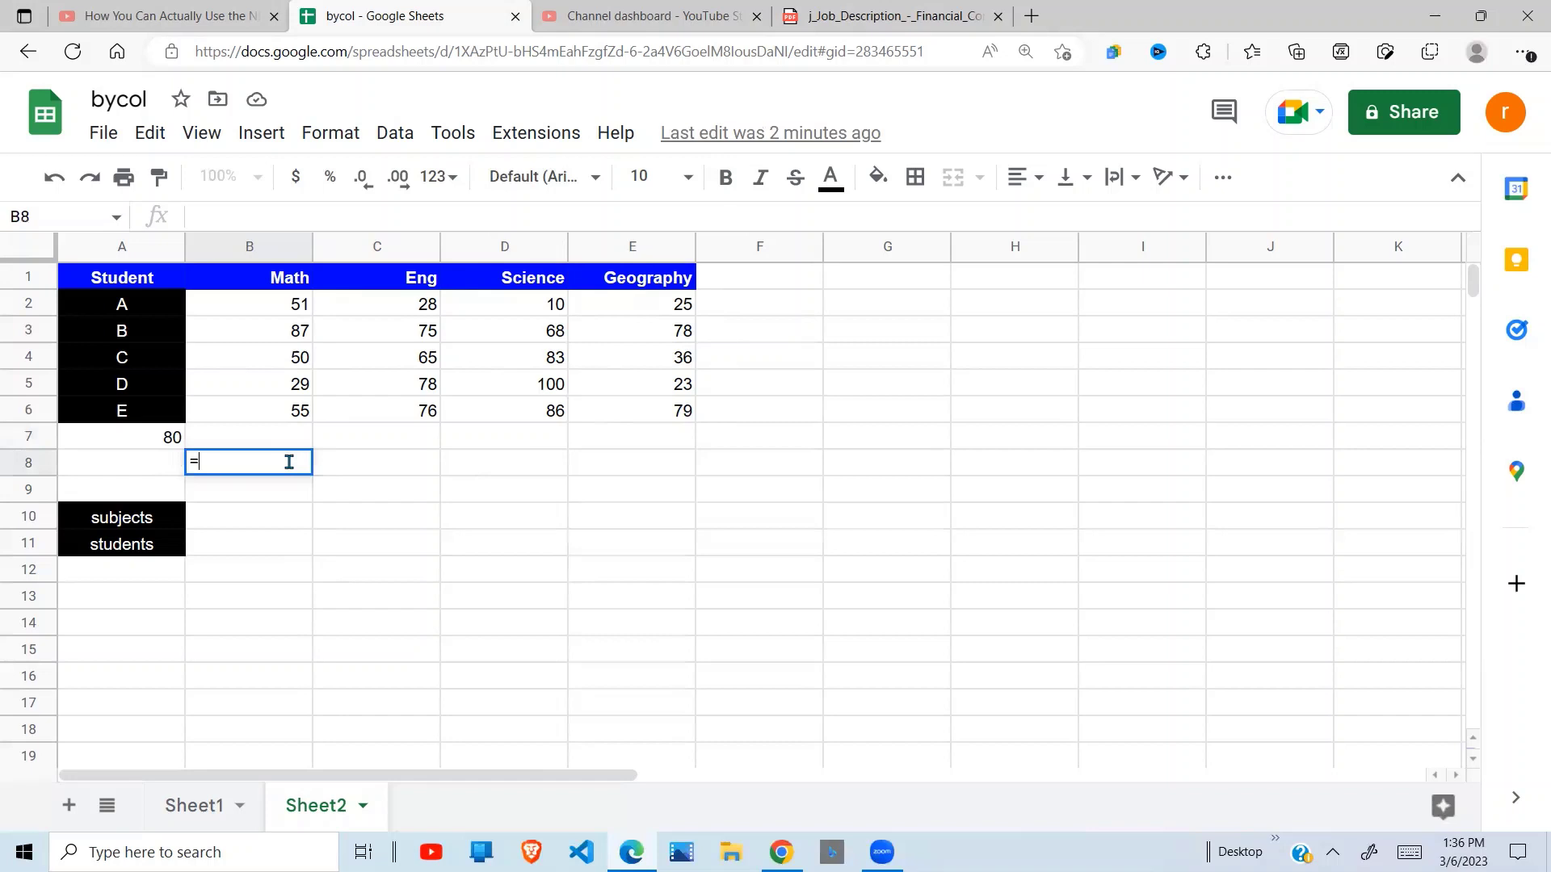
pyautogui.write('bycol')
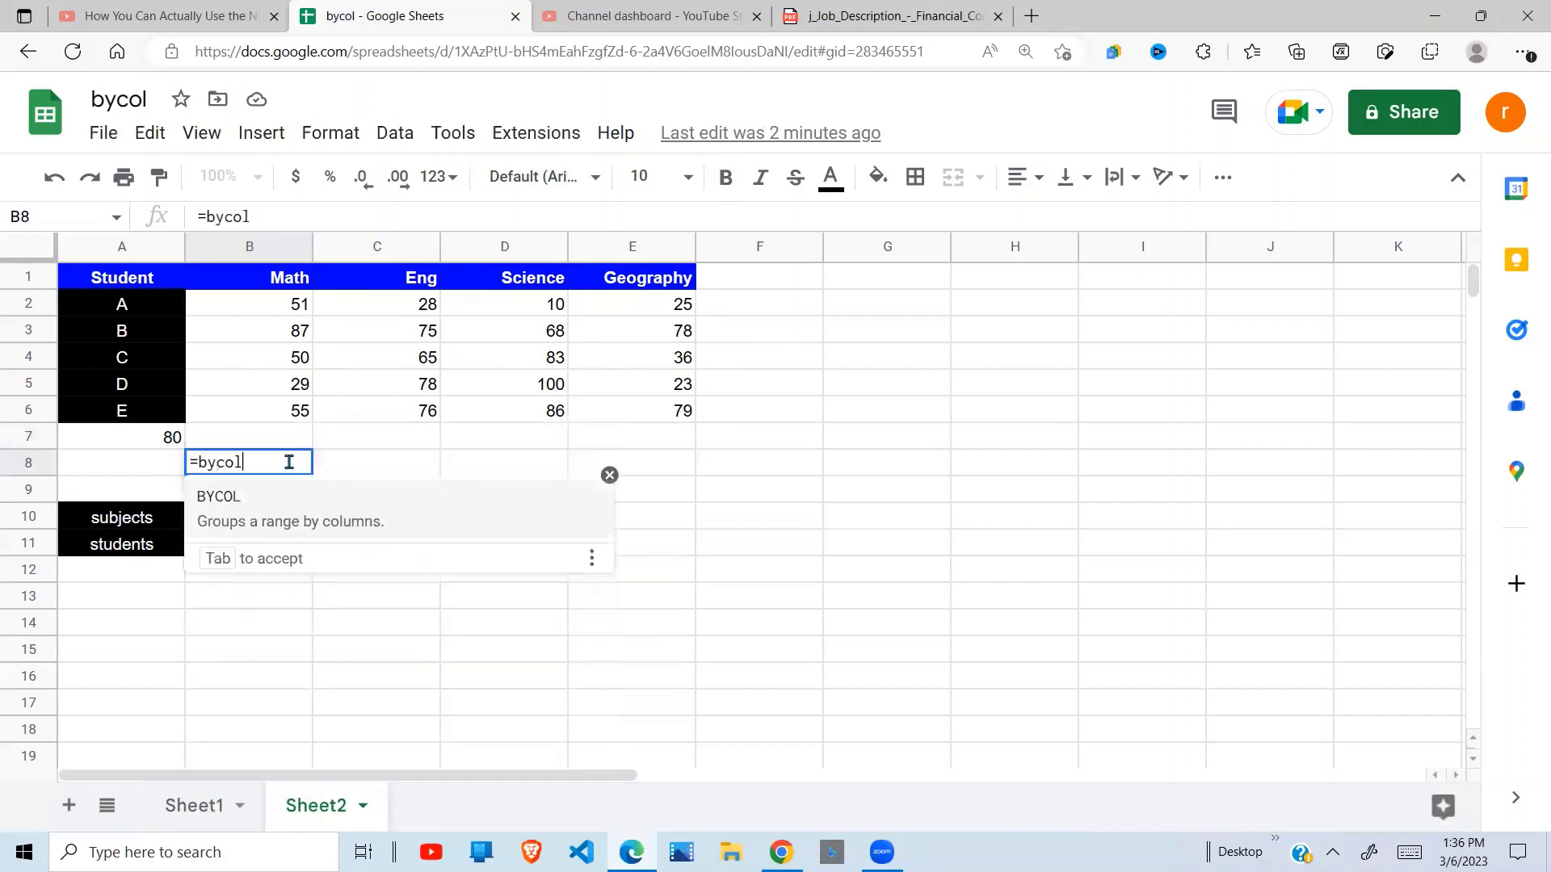
pyautogui.write('(')
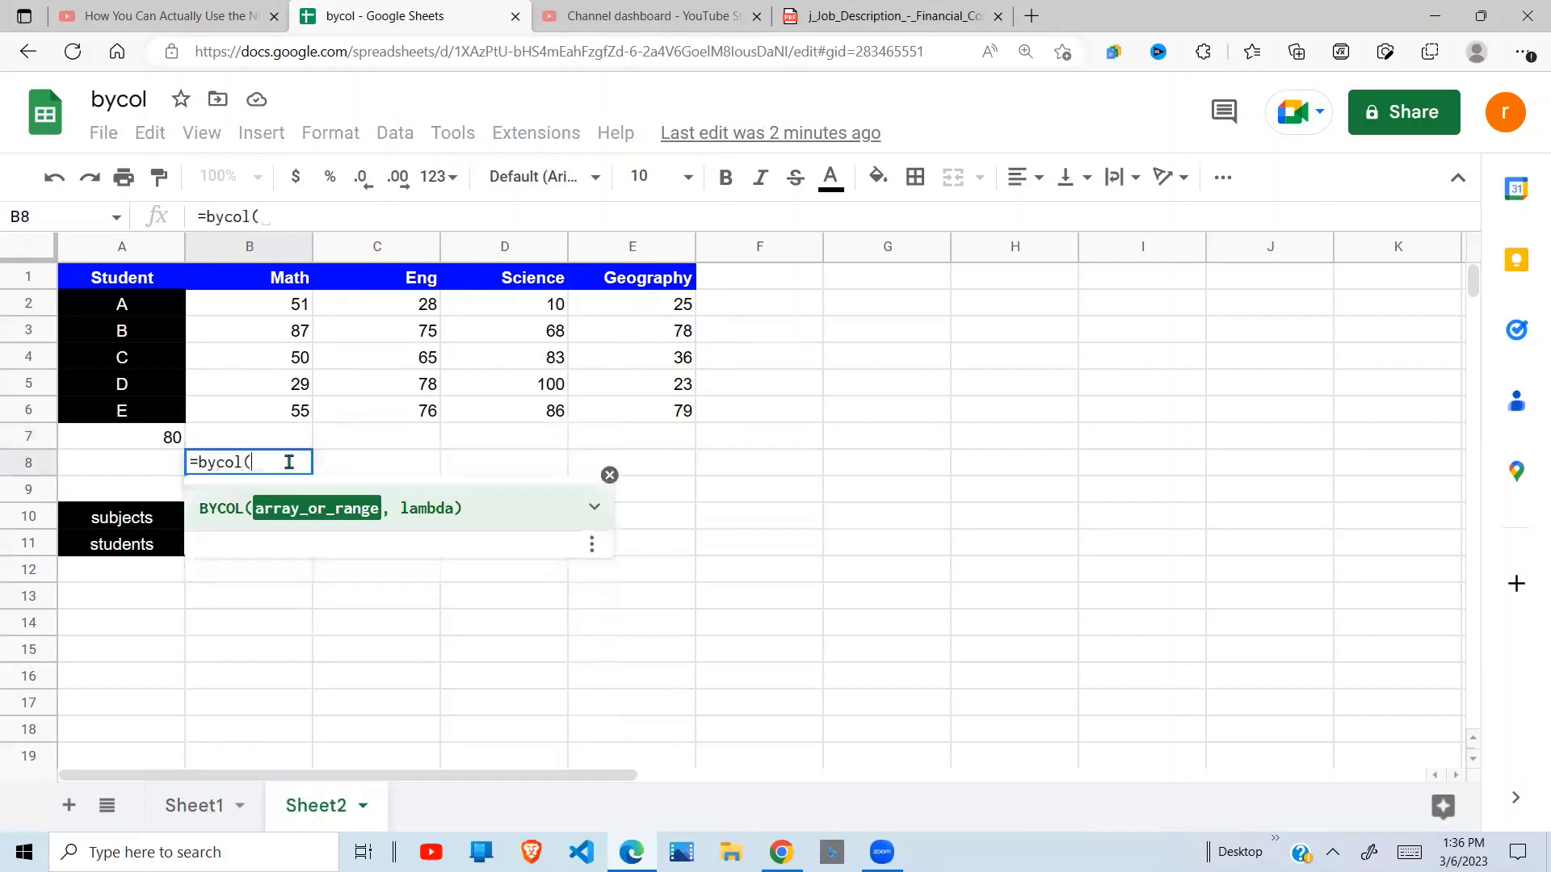
pyautogui.click(291, 307)
pyautogui.moveTo(430, 318); pyautogui.dragTo(627, 415)
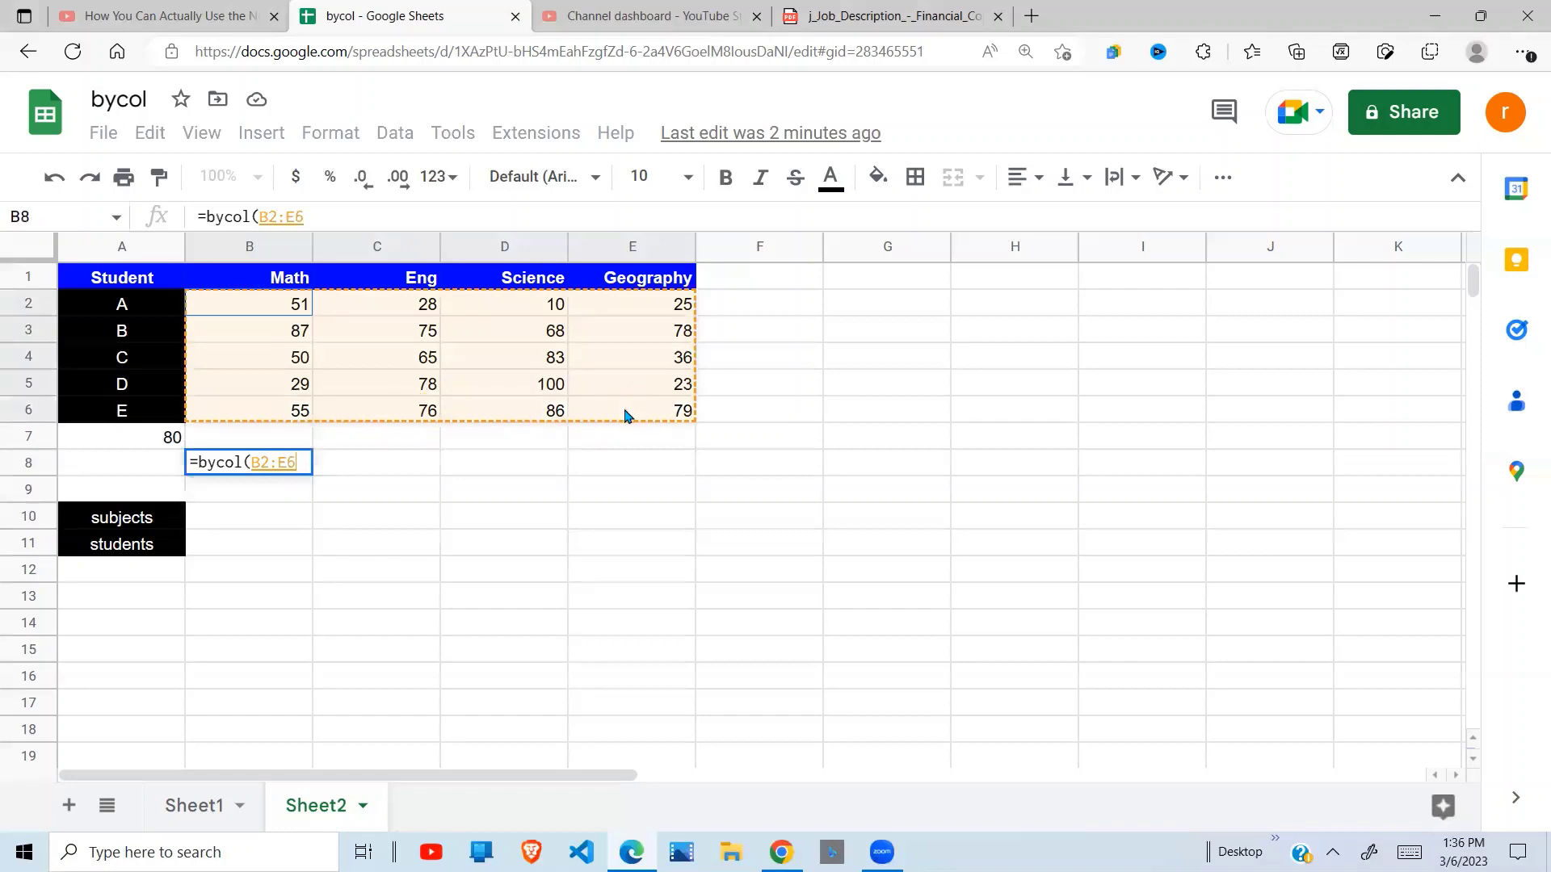
pyautogui.write(',LAMB')
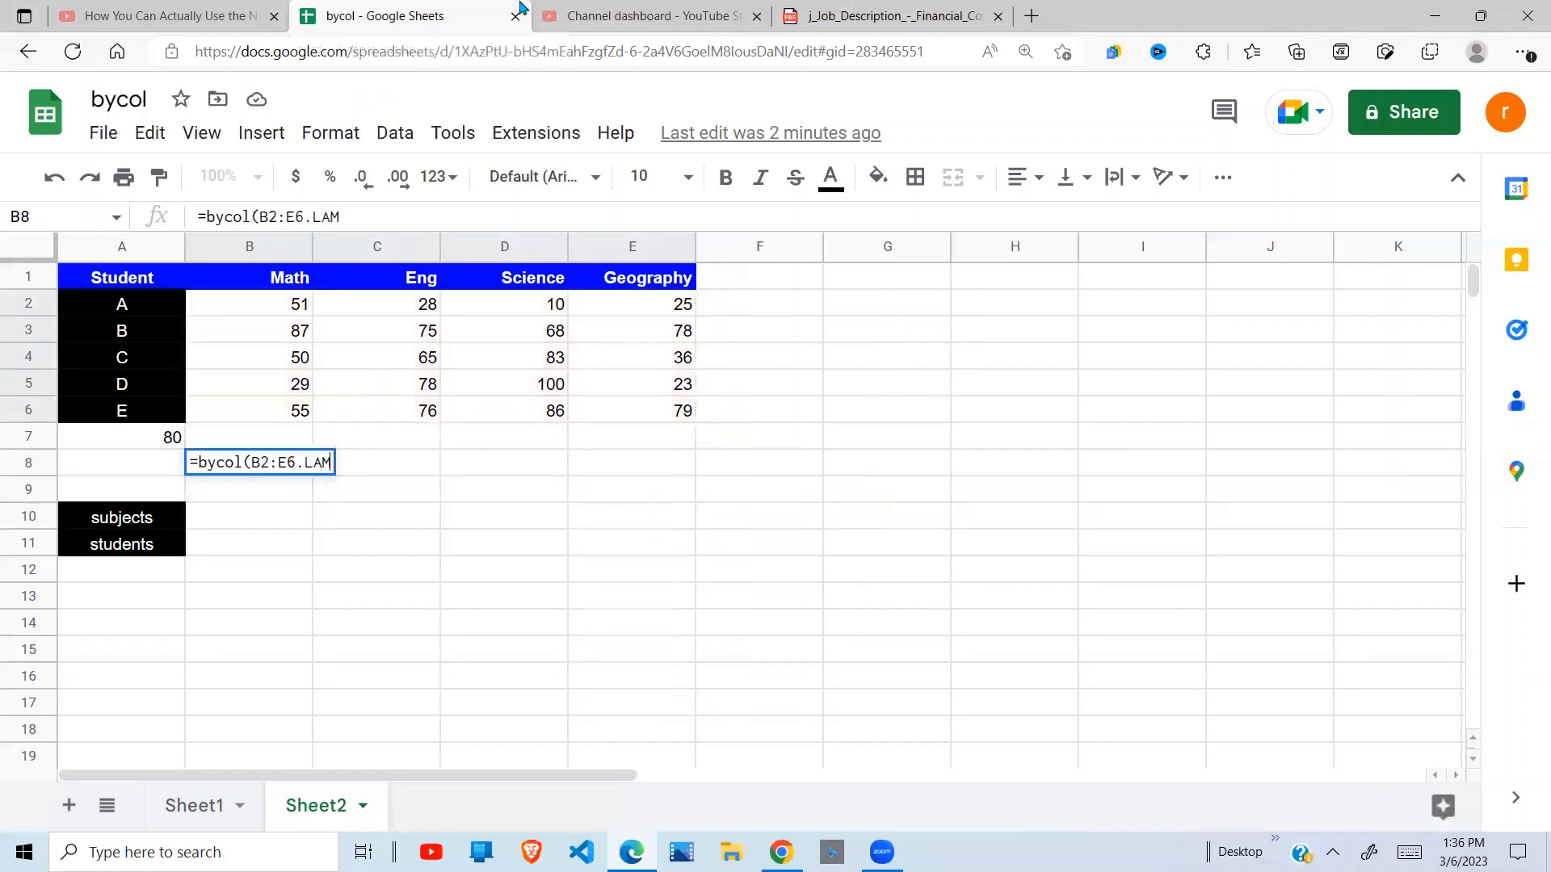
pyautogui.write('DA(')
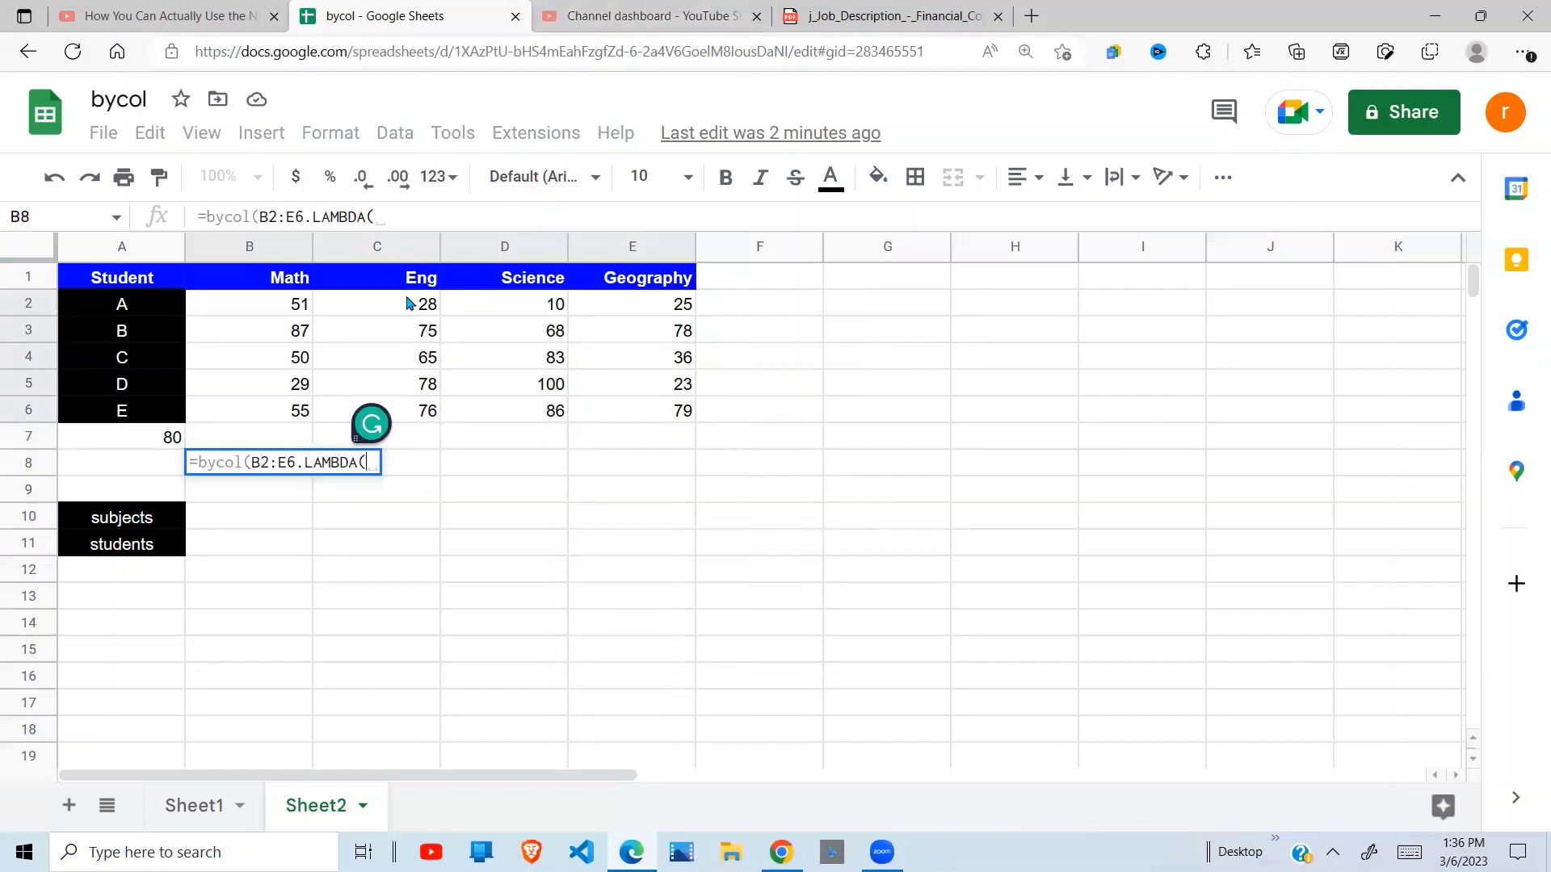
pyautogui.doubleClick(304, 465)
pyautogui.click(303, 469)
pyautogui.press('BackSpace')
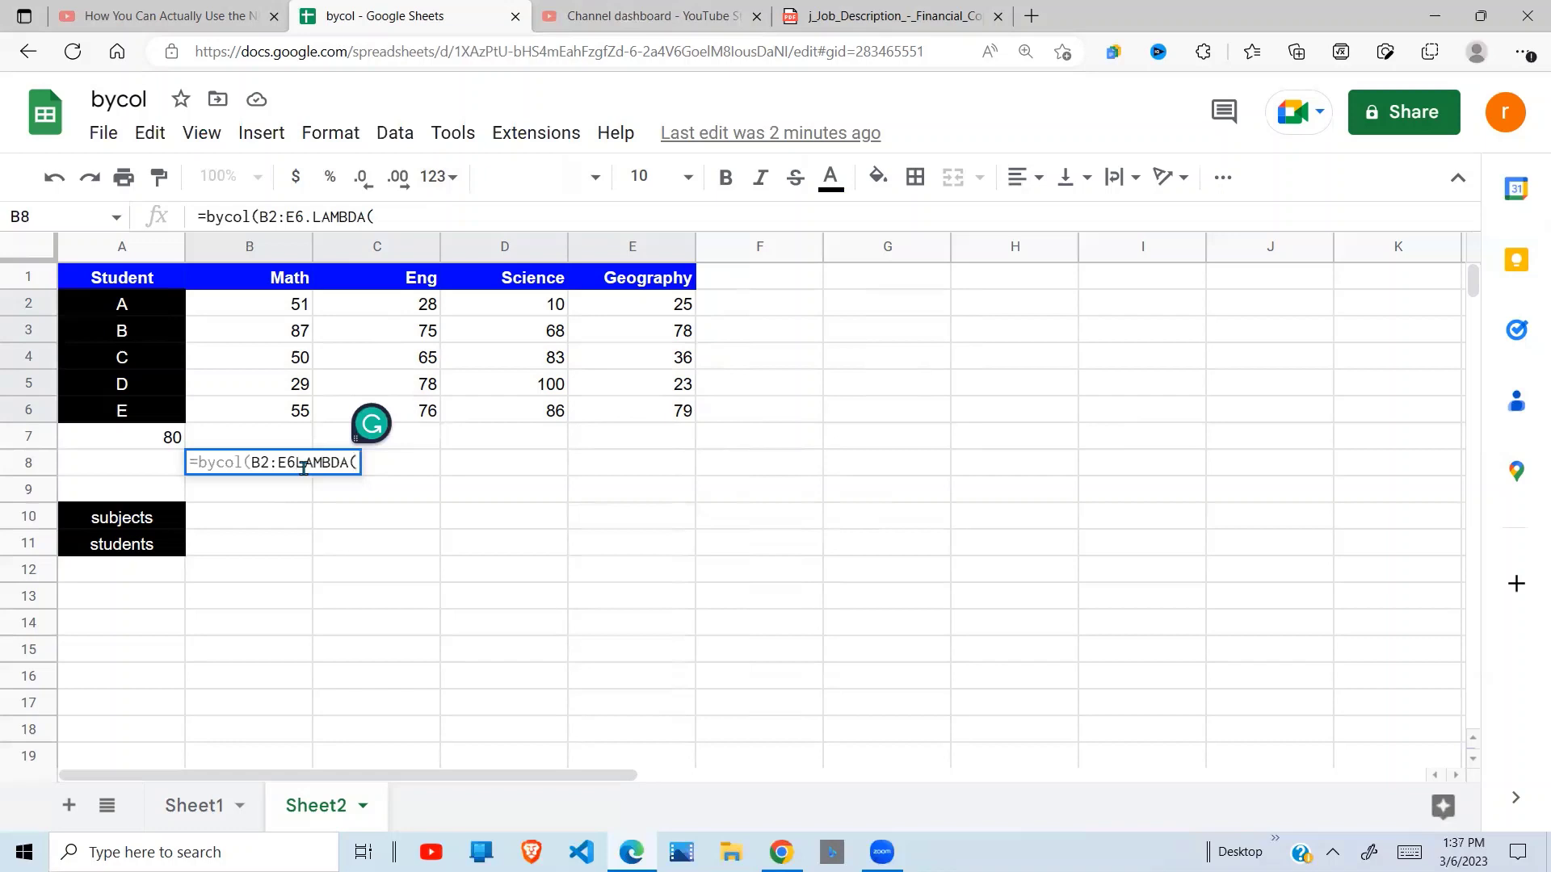
pyautogui.write(',')
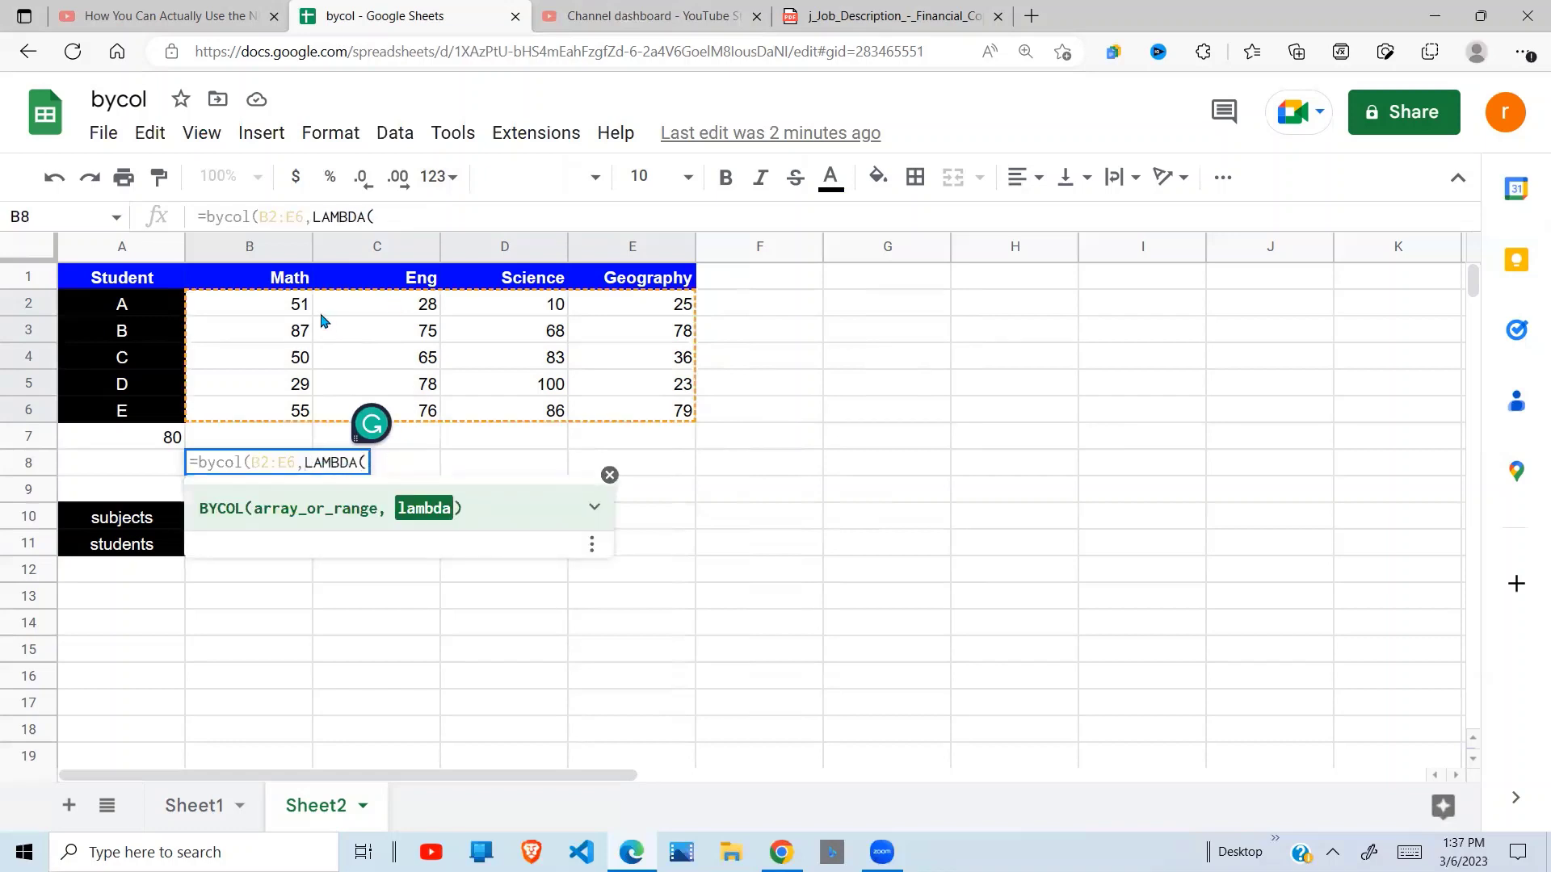
# Add the LAMBDA marks argument and countif(marks,">"&A7) criterion to the B8 formula.
pyautogui.click(375, 462)
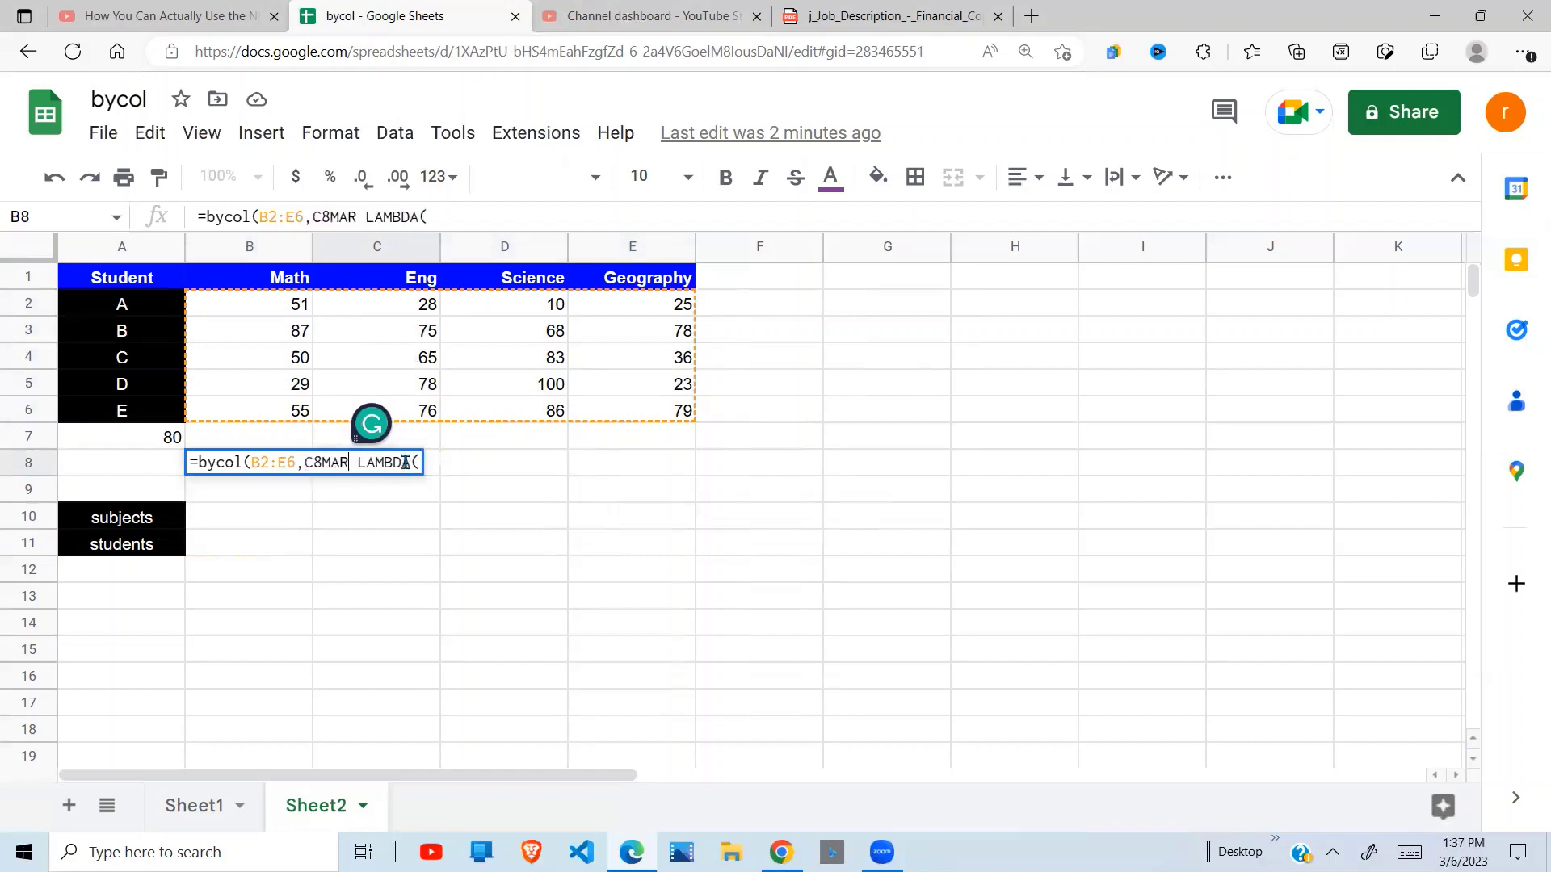
pyautogui.press('BackSpace')
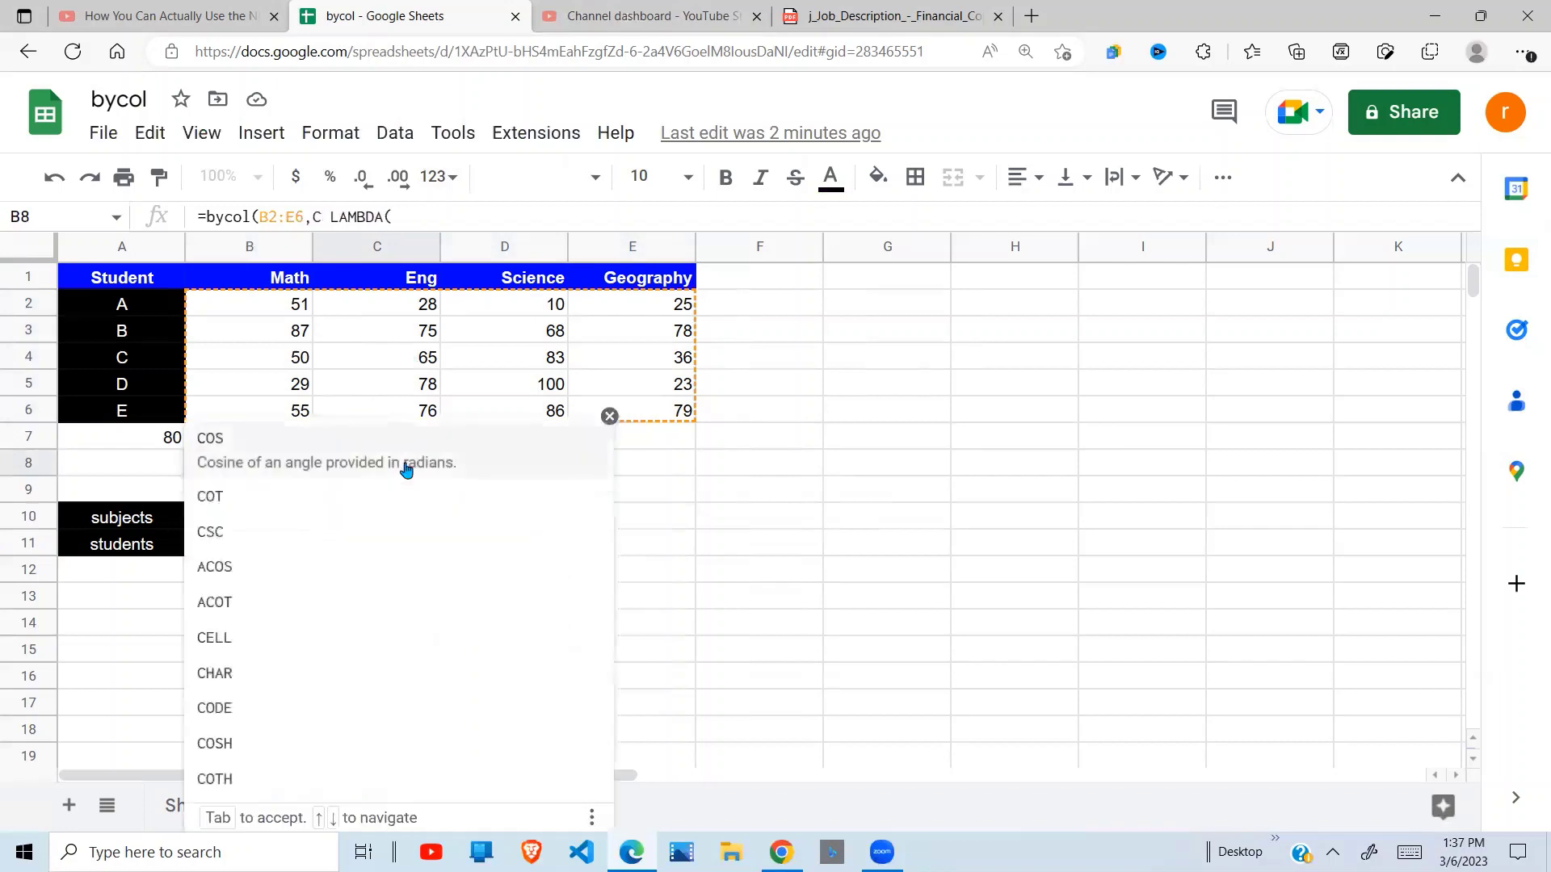
pyautogui.click(609, 416)
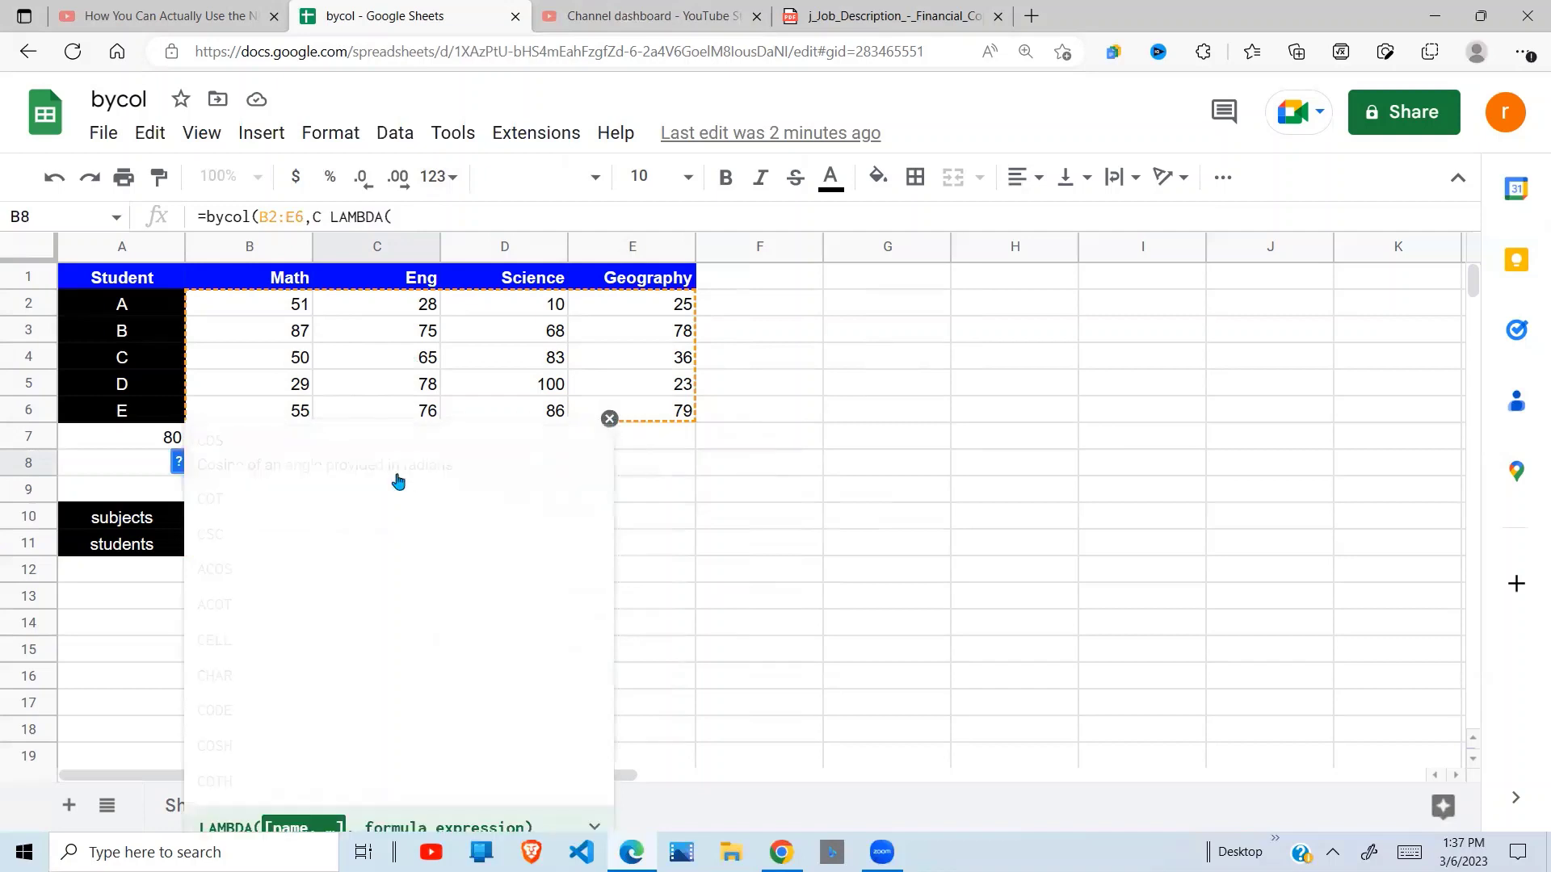
pyautogui.click(610, 418)
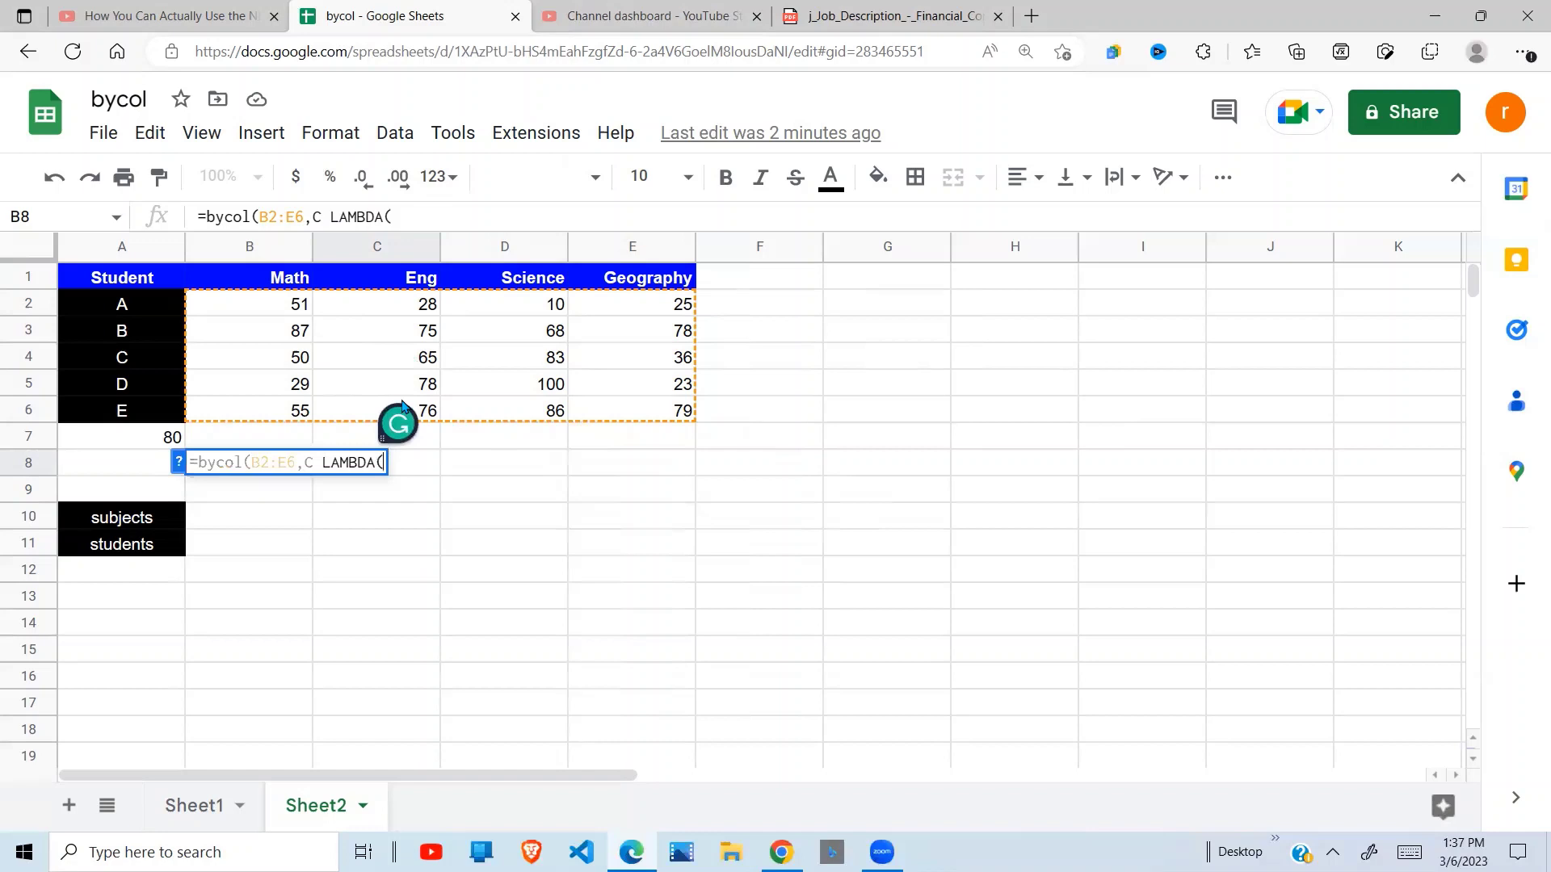
pyautogui.write('marks')
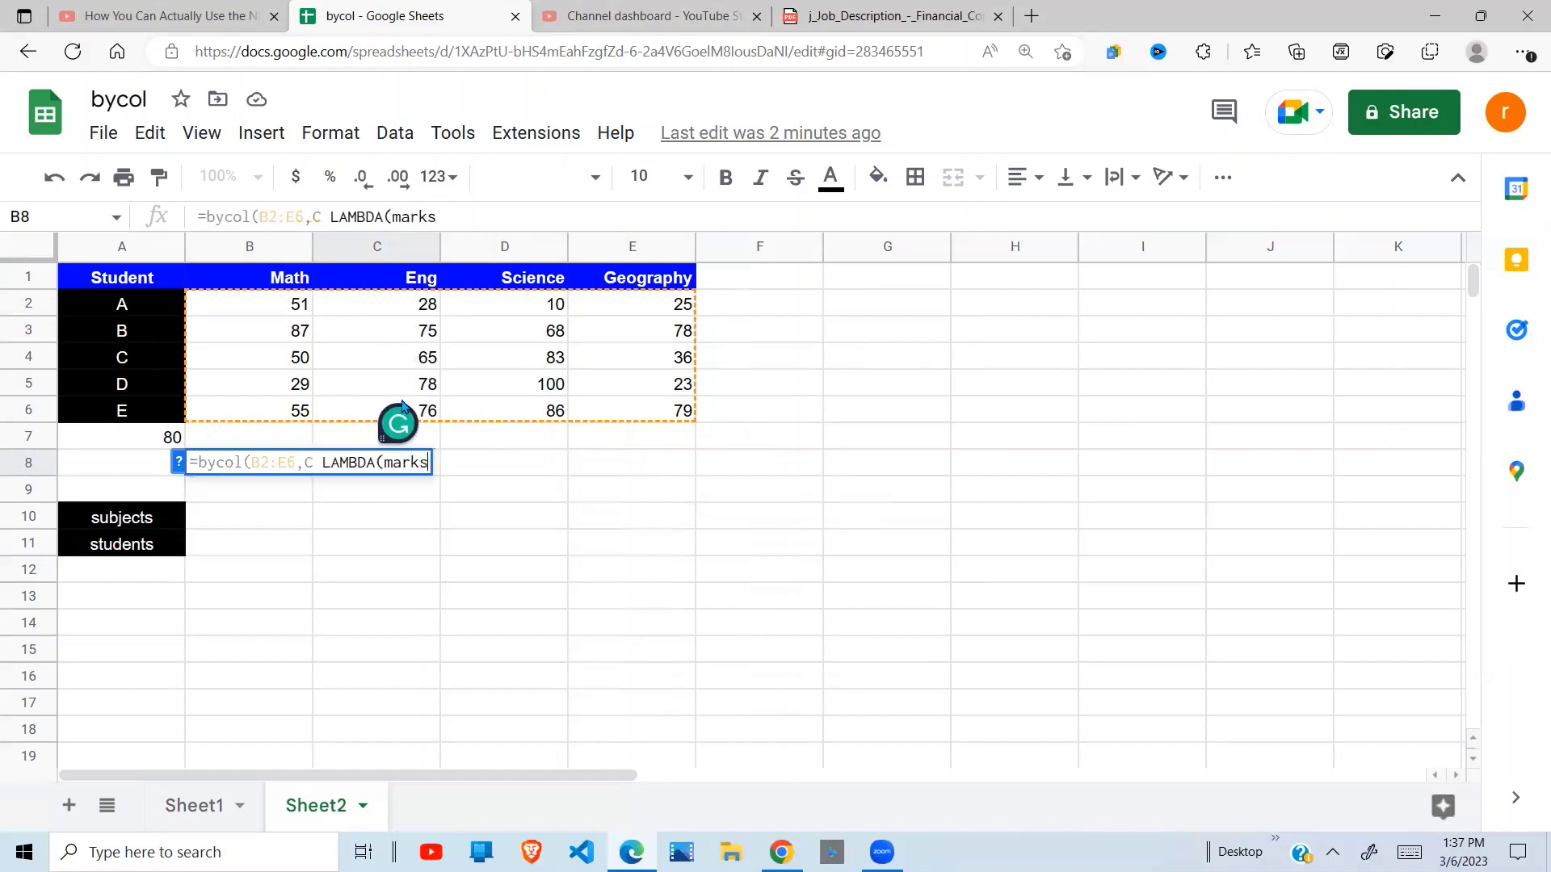
pyautogui.write(',')
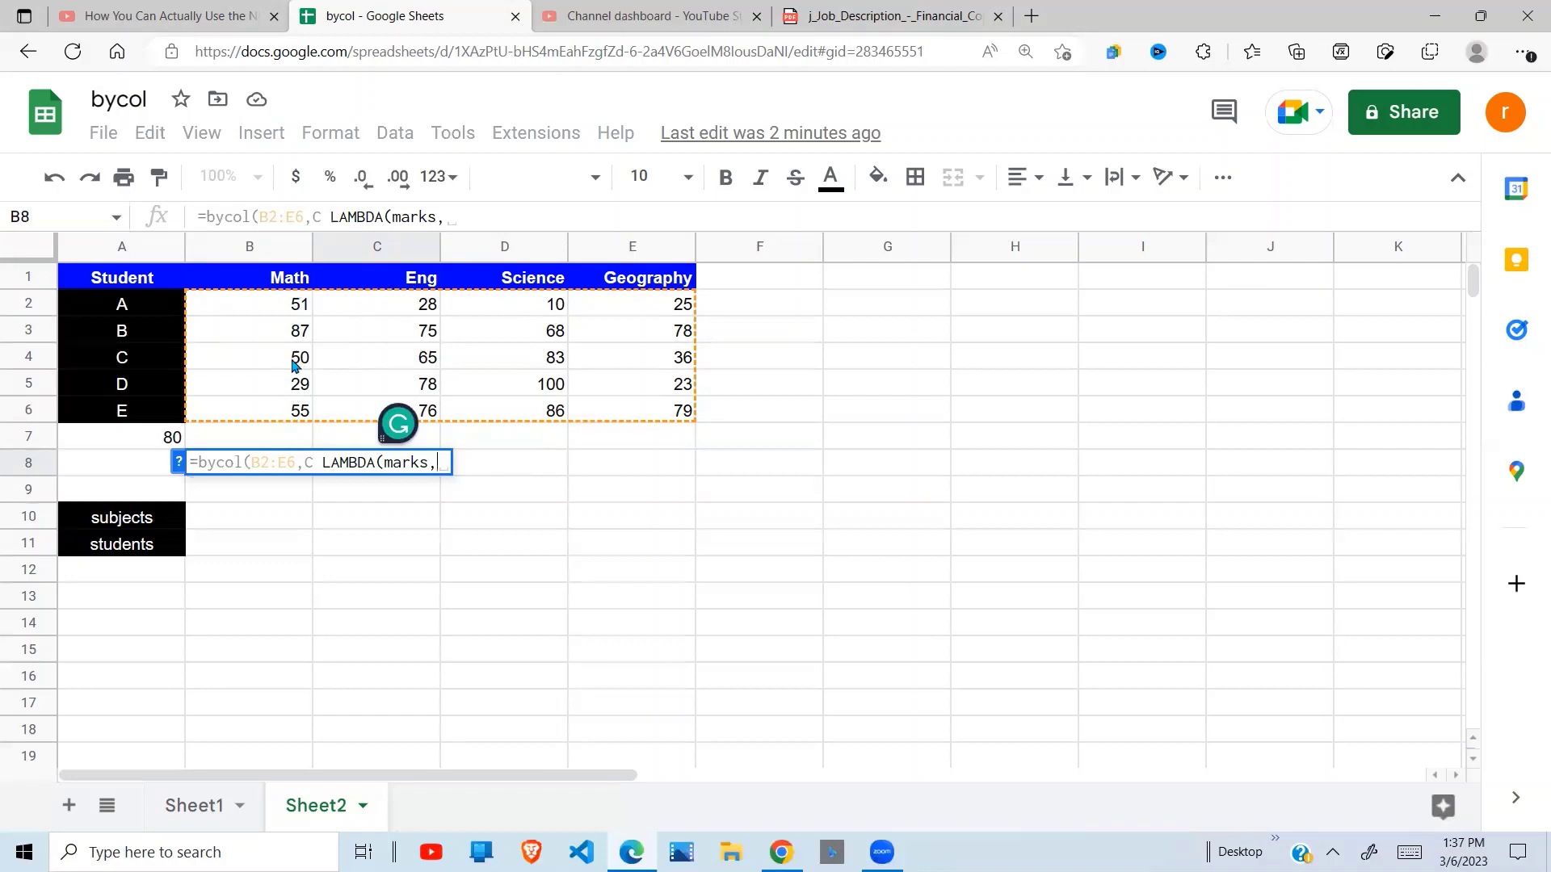
pyautogui.write('countif')
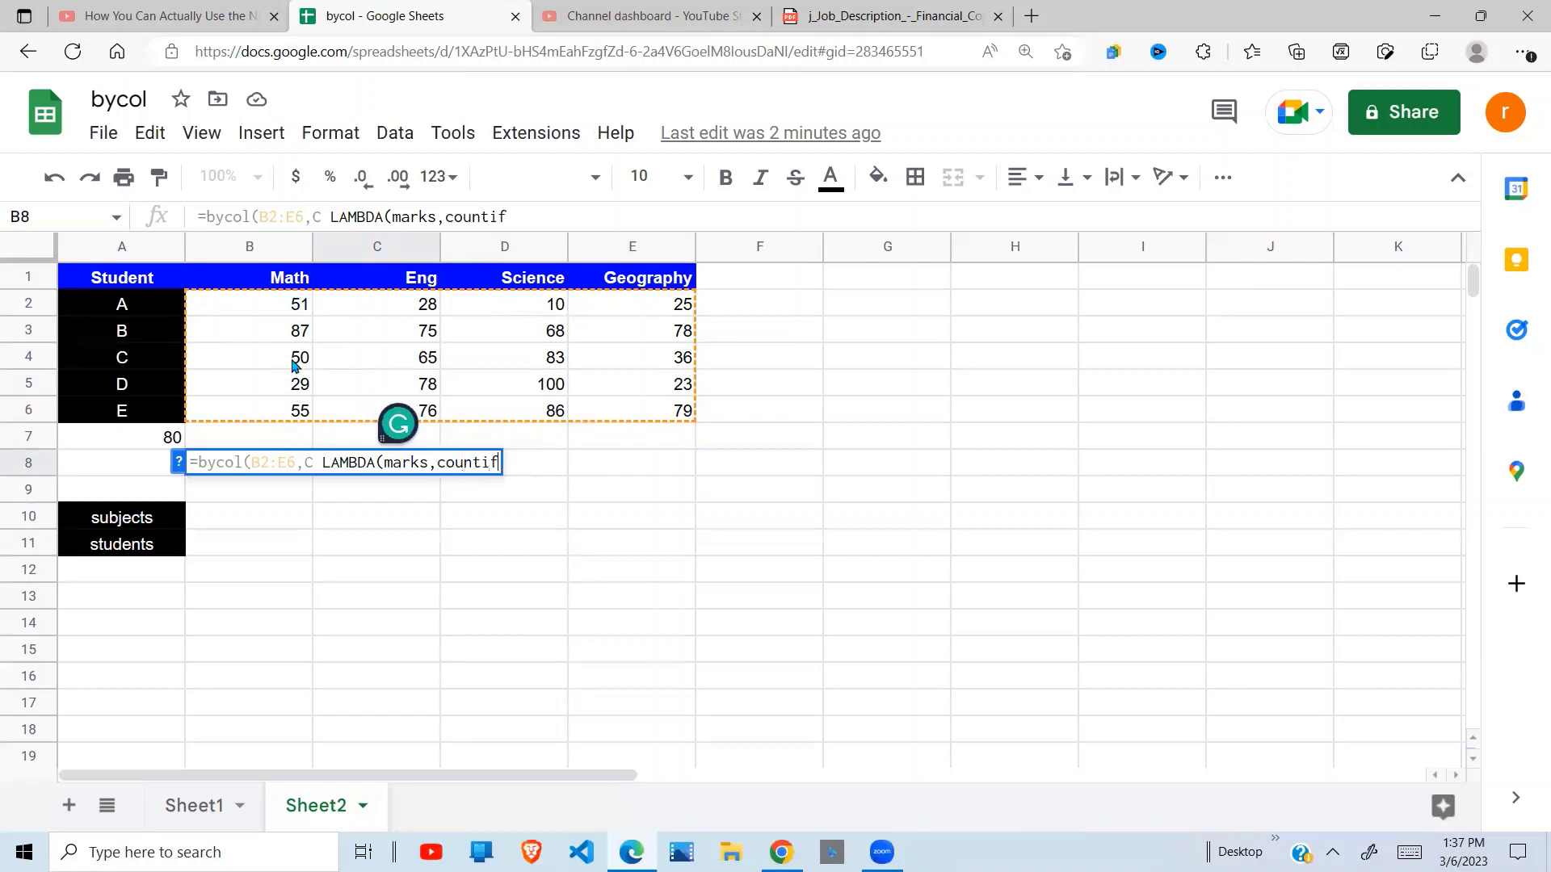
pyautogui.write('(')
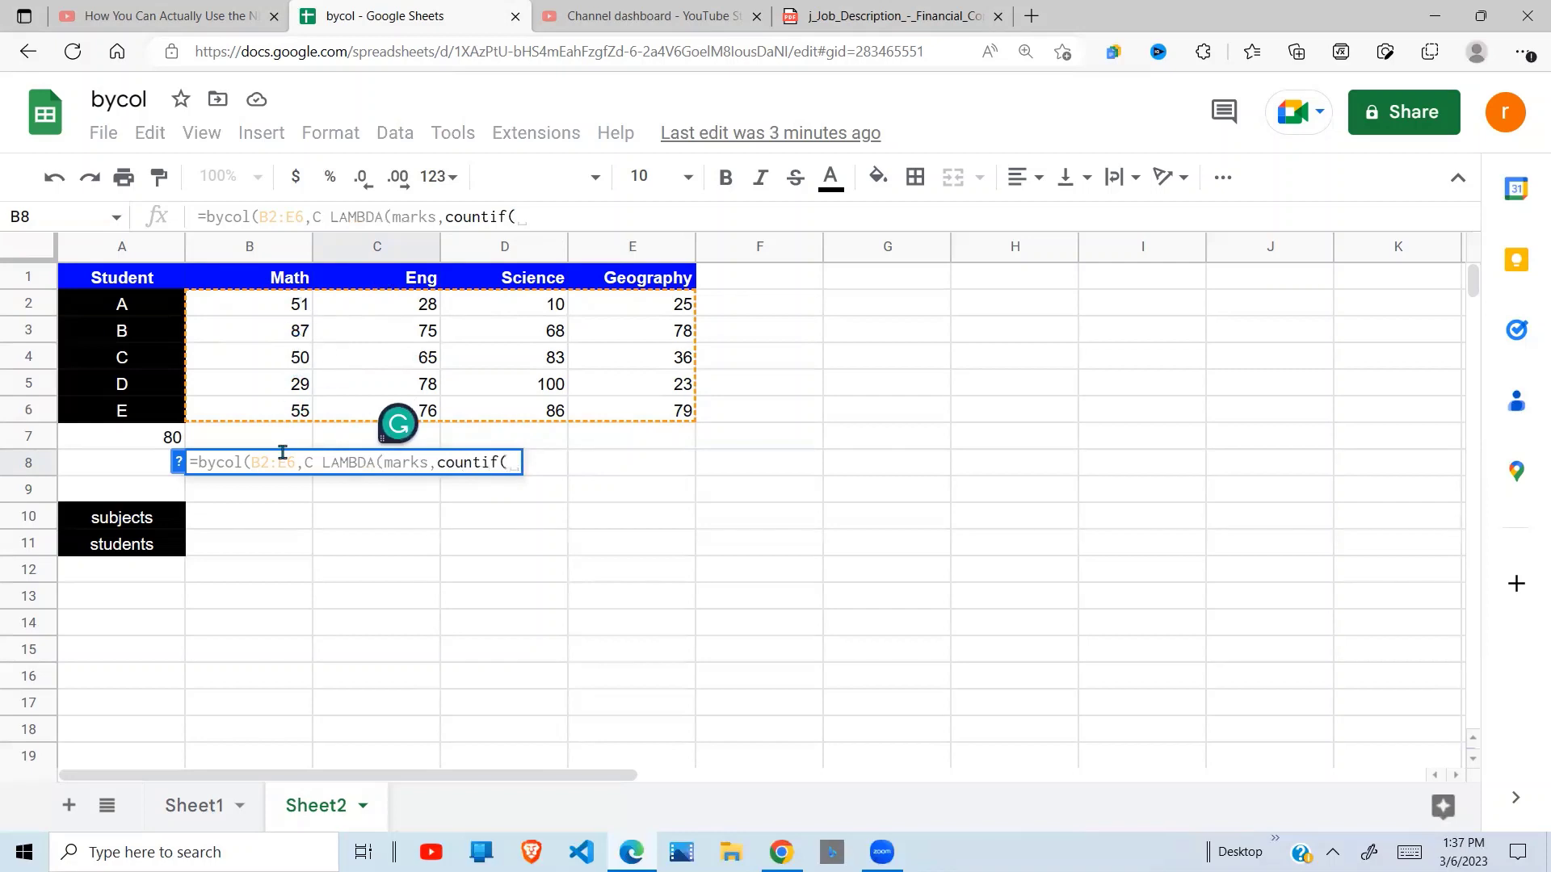
pyautogui.write('marks')
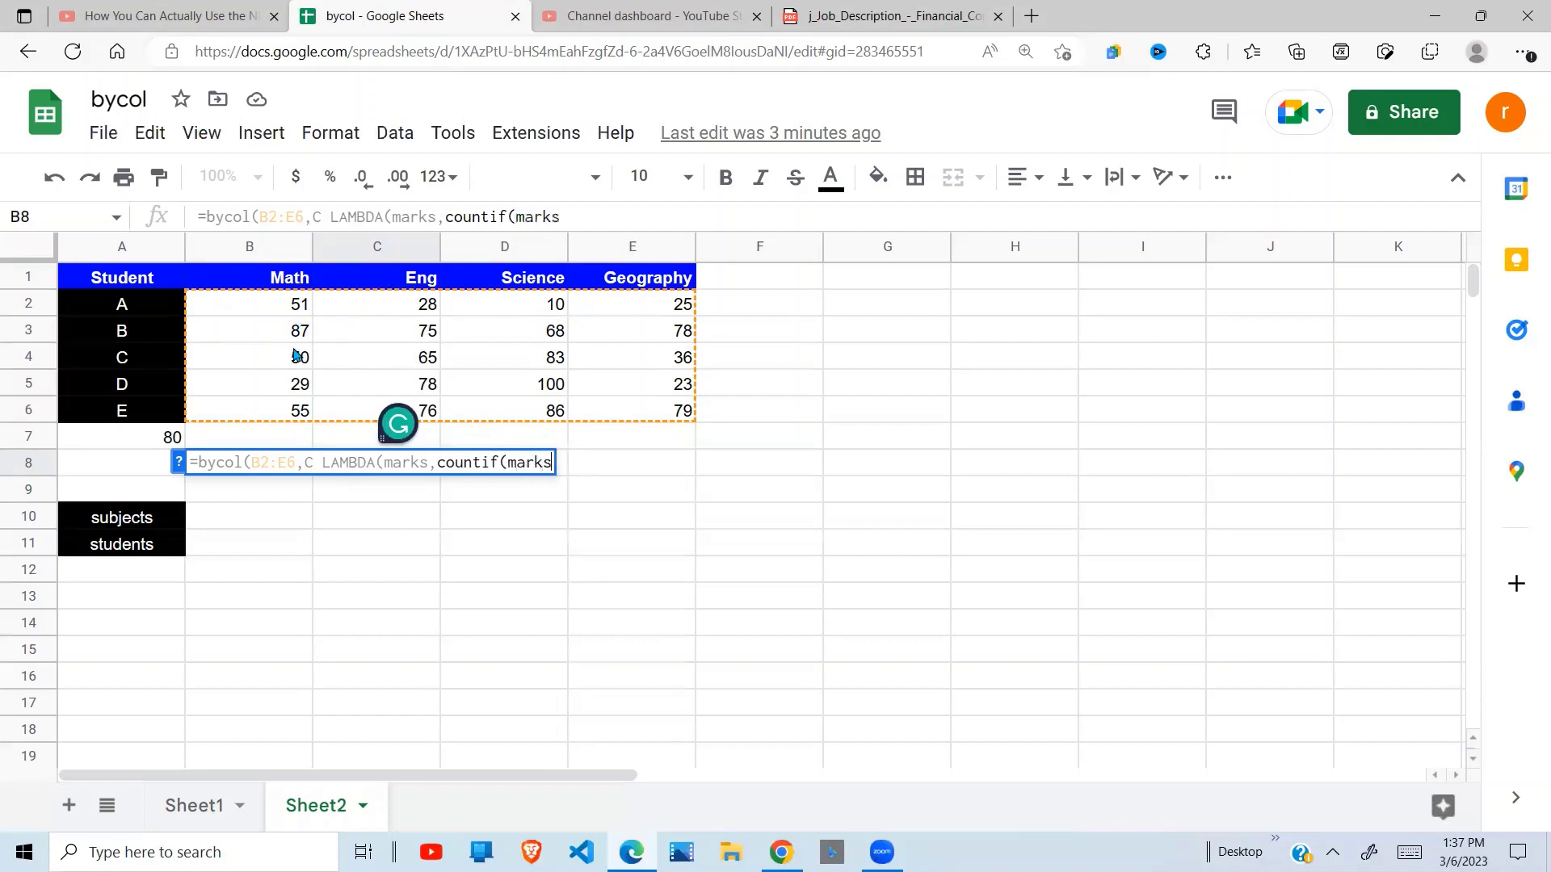
pyautogui.write(',')
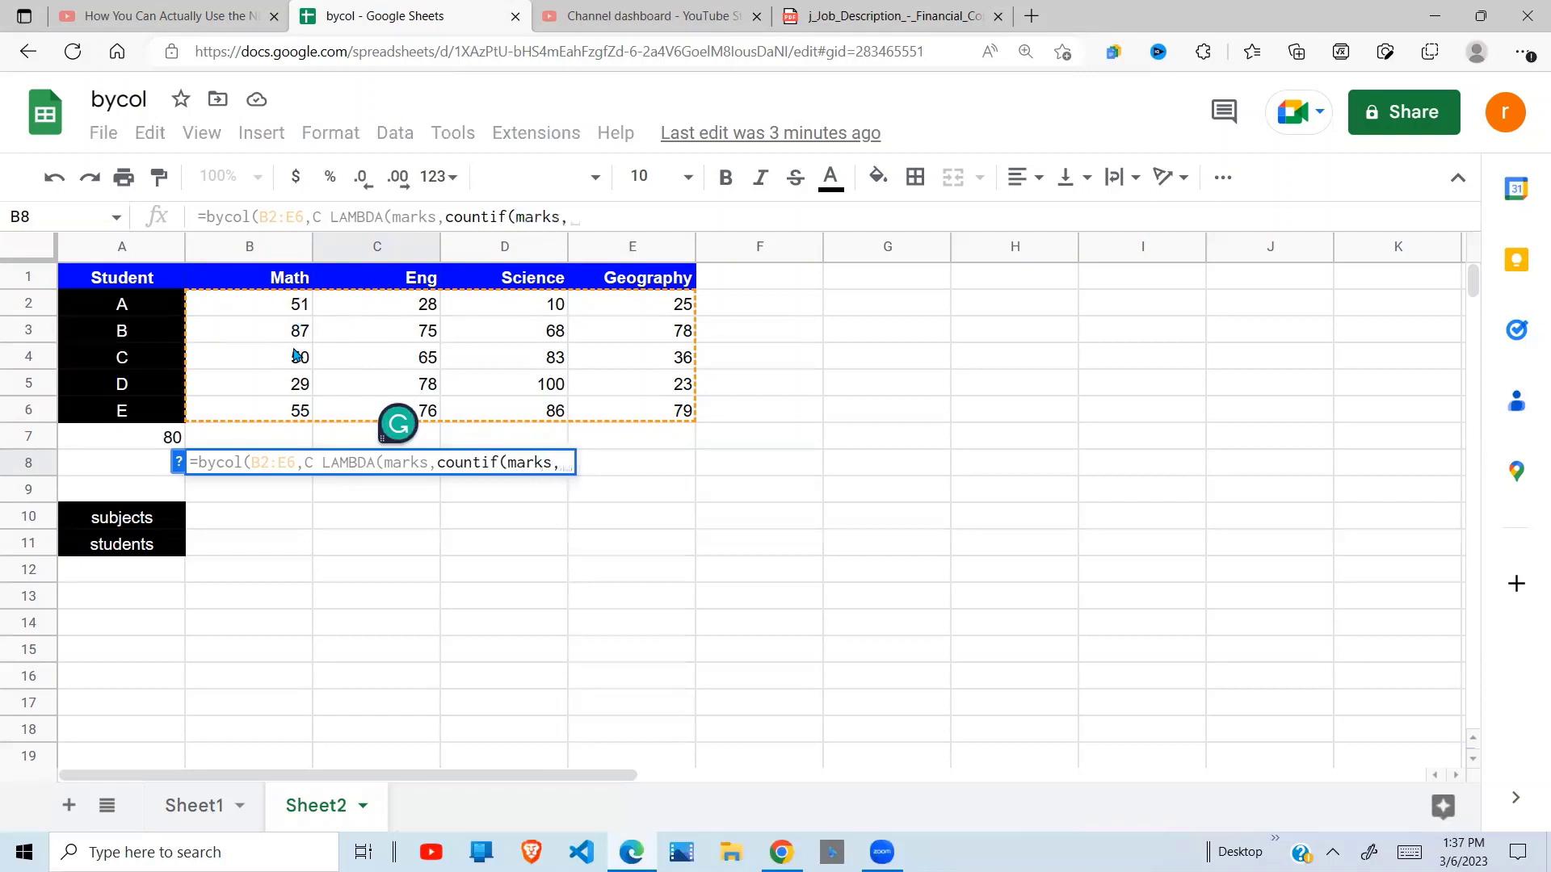
pyautogui.write('"')
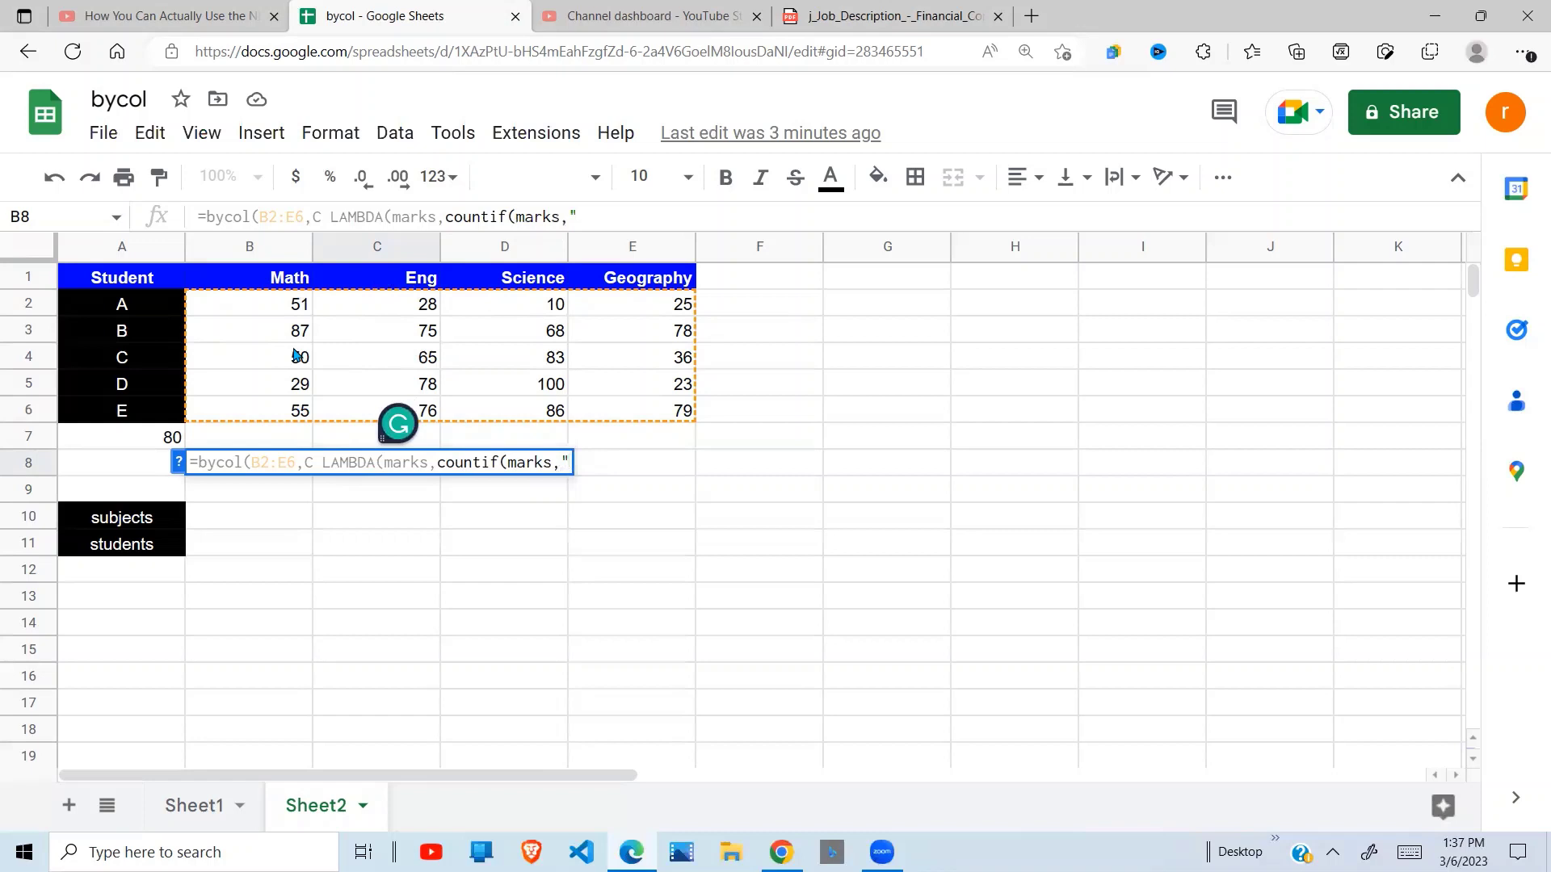
pyautogui.write('>"&')
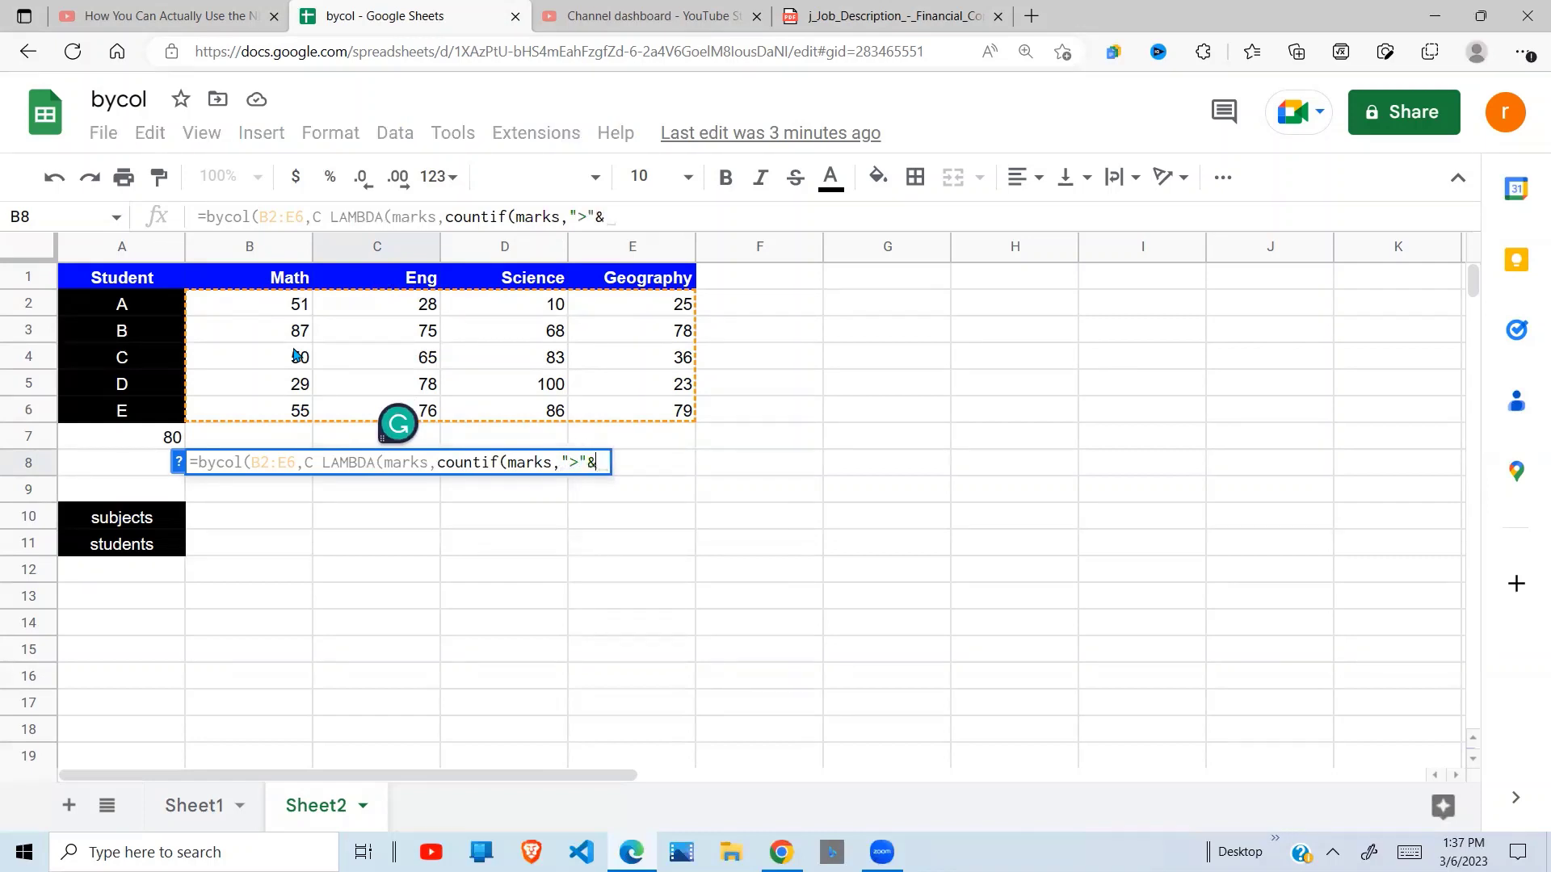
pyautogui.click(164, 437)
# Close and commit the B8 formula, then delete the stray C so row 8 shows 1, 0, 3, 0.
pyautogui.write(')')
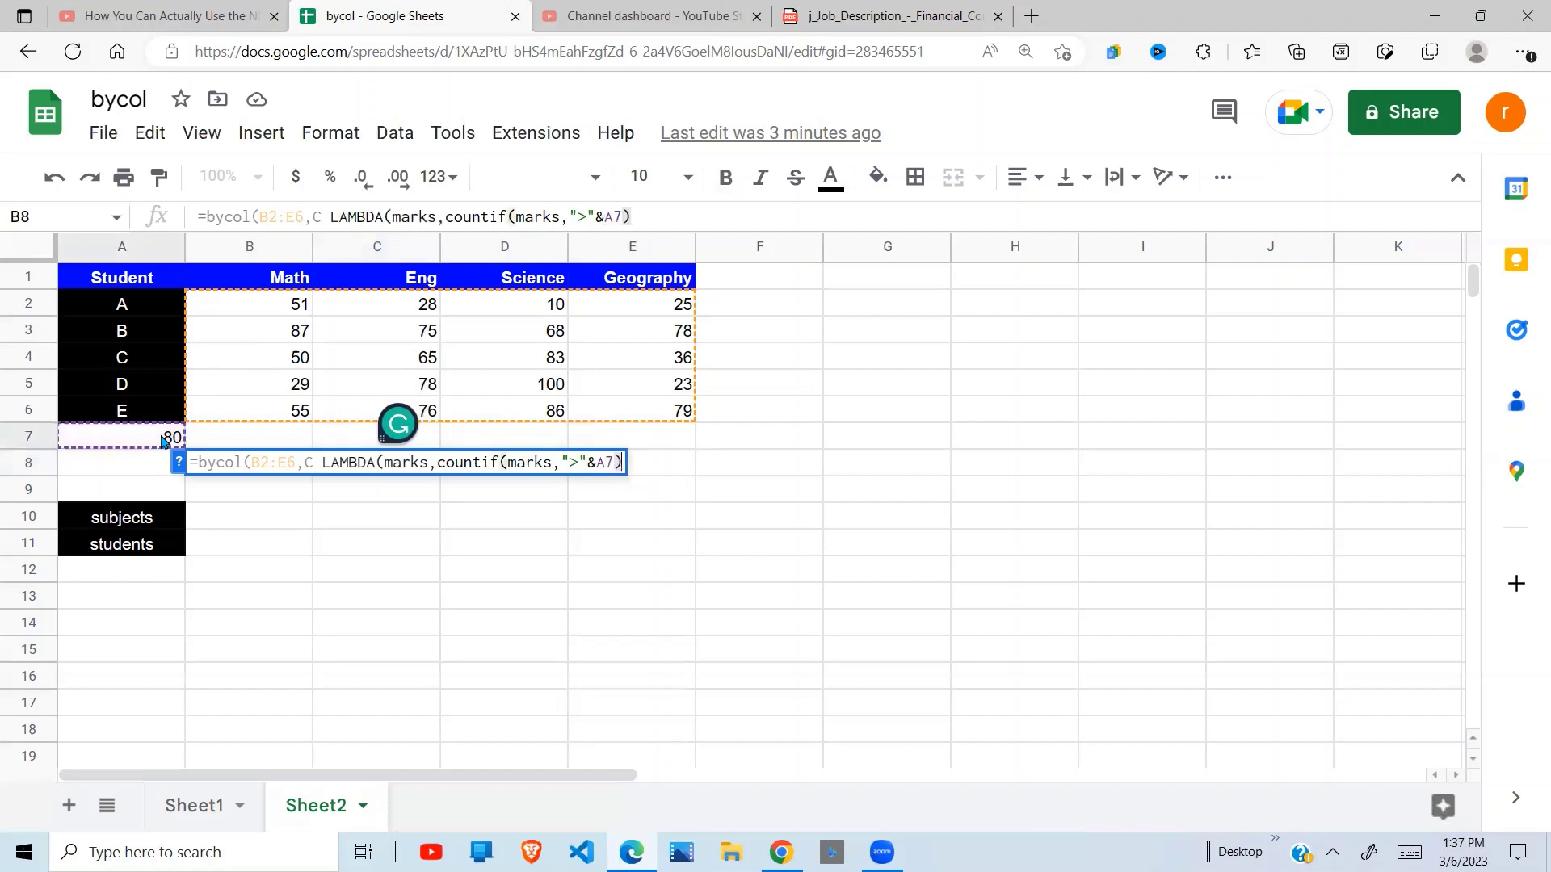
pyautogui.write('))')
pyautogui.press('Return')
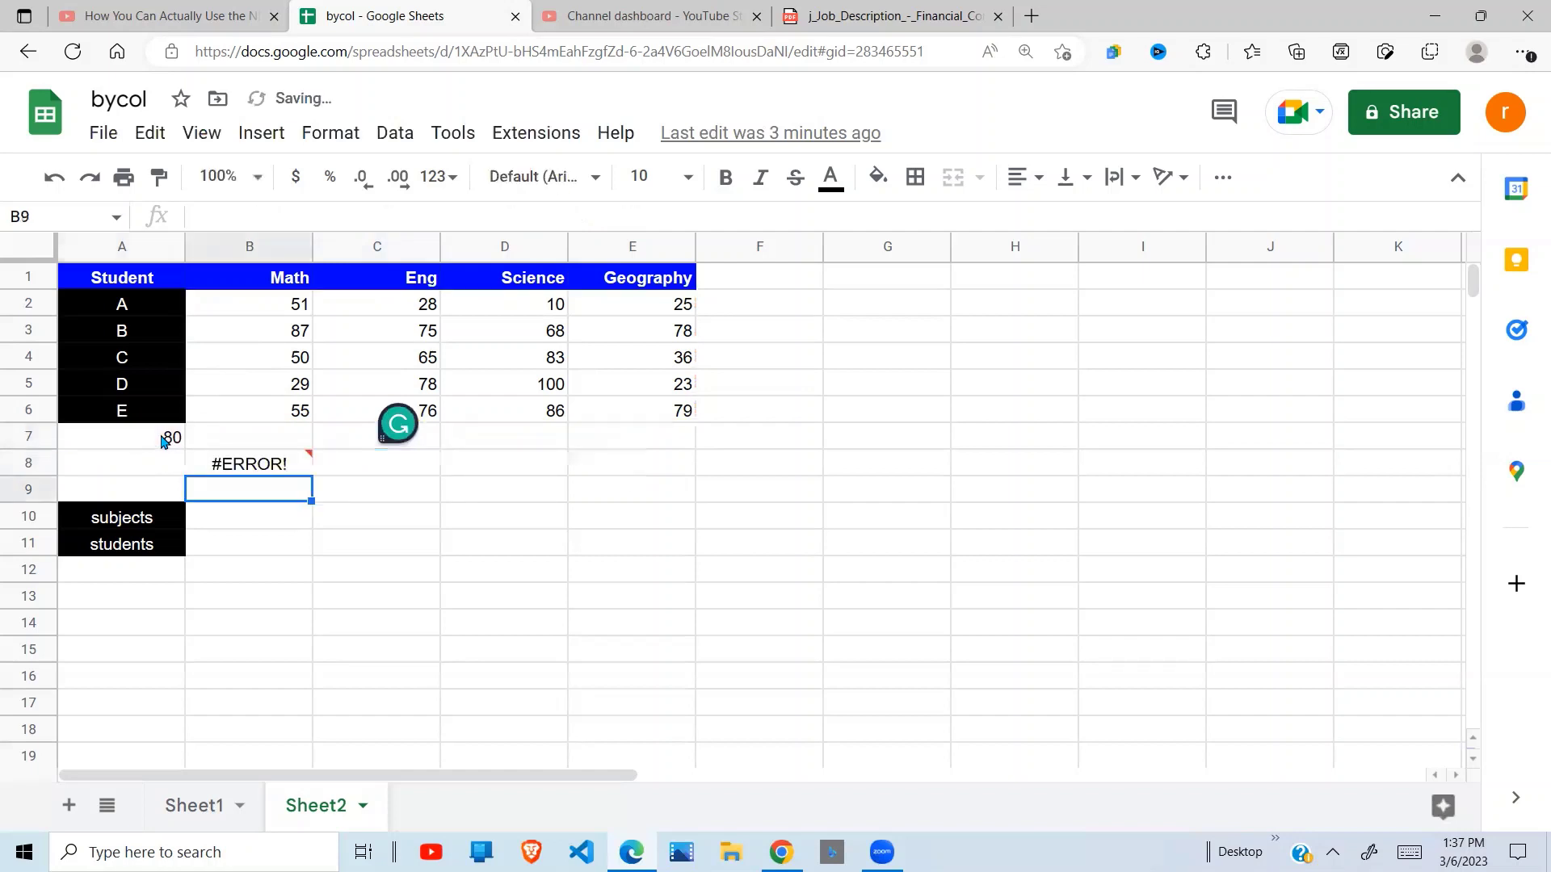
pyautogui.click(295, 469)
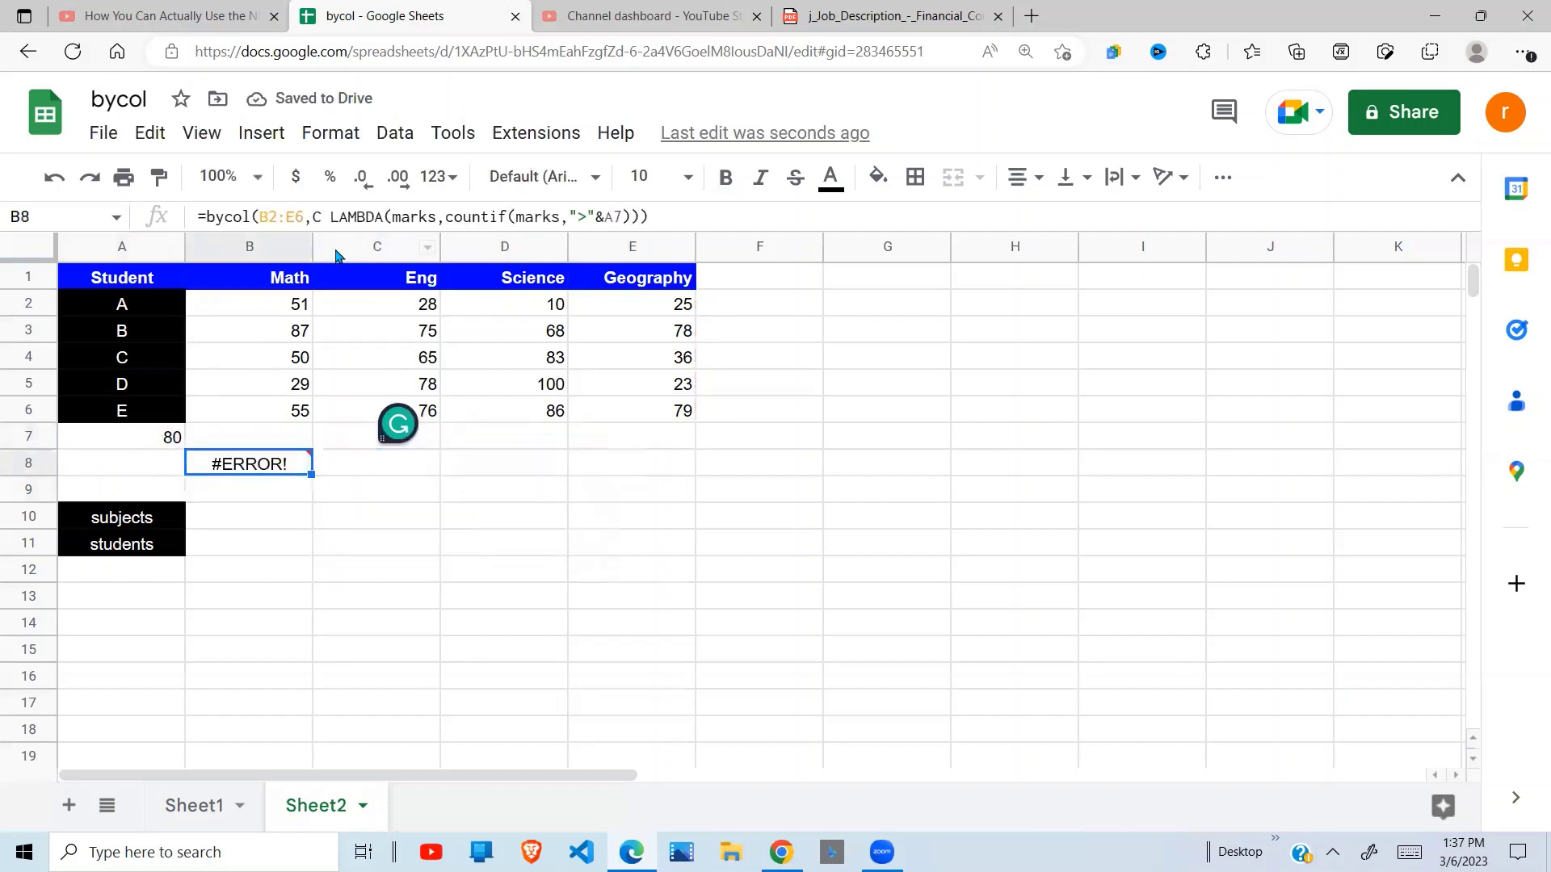
pyautogui.click(336, 220)
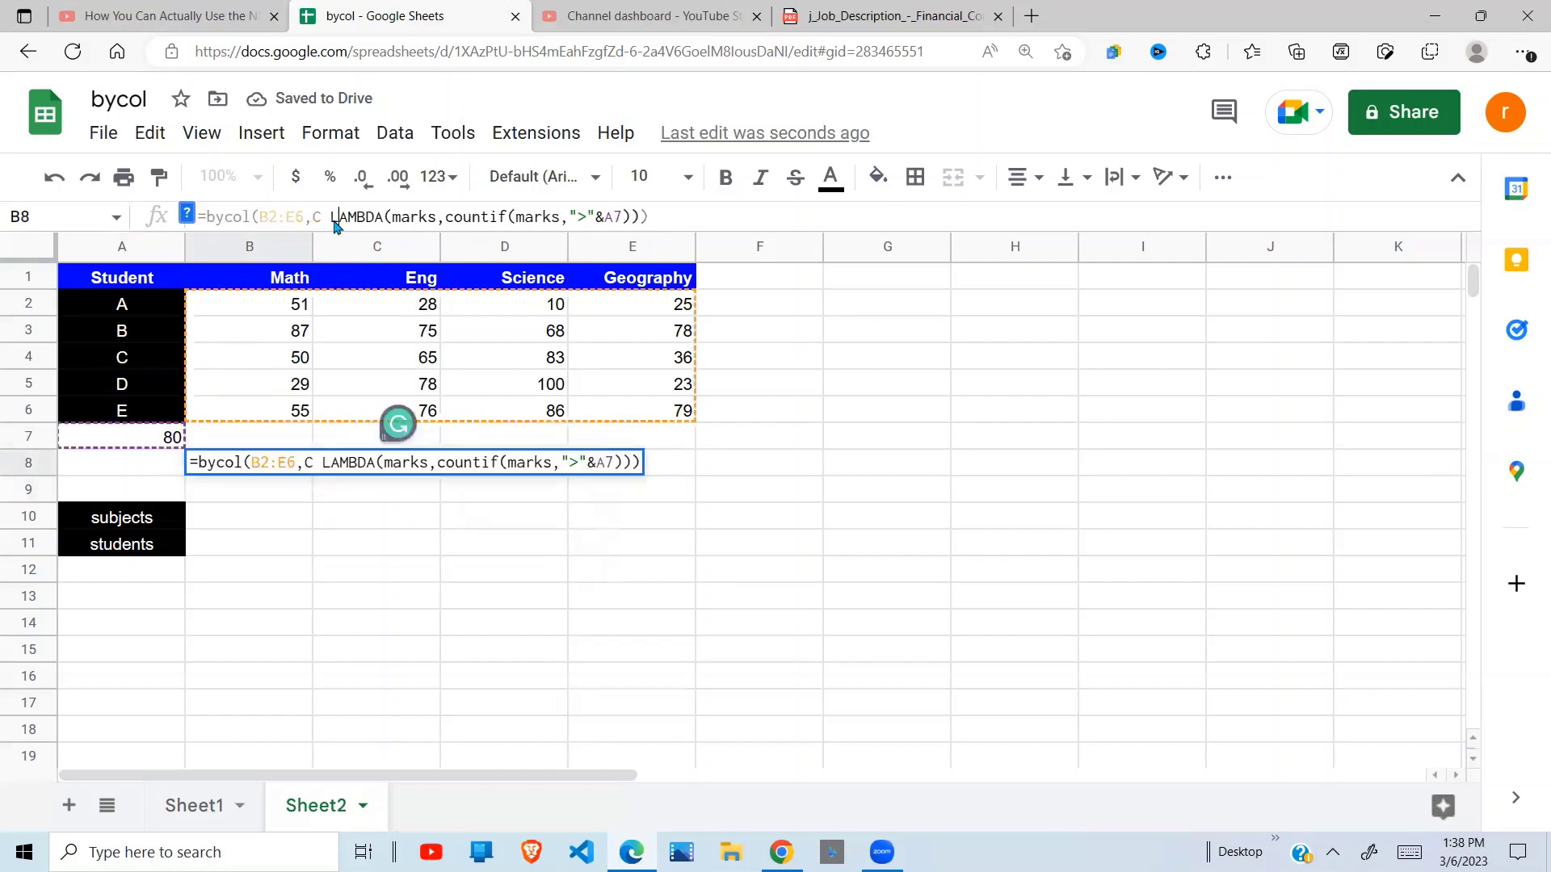
pyautogui.press('BackSpace')
pyautogui.press('BackSpace')
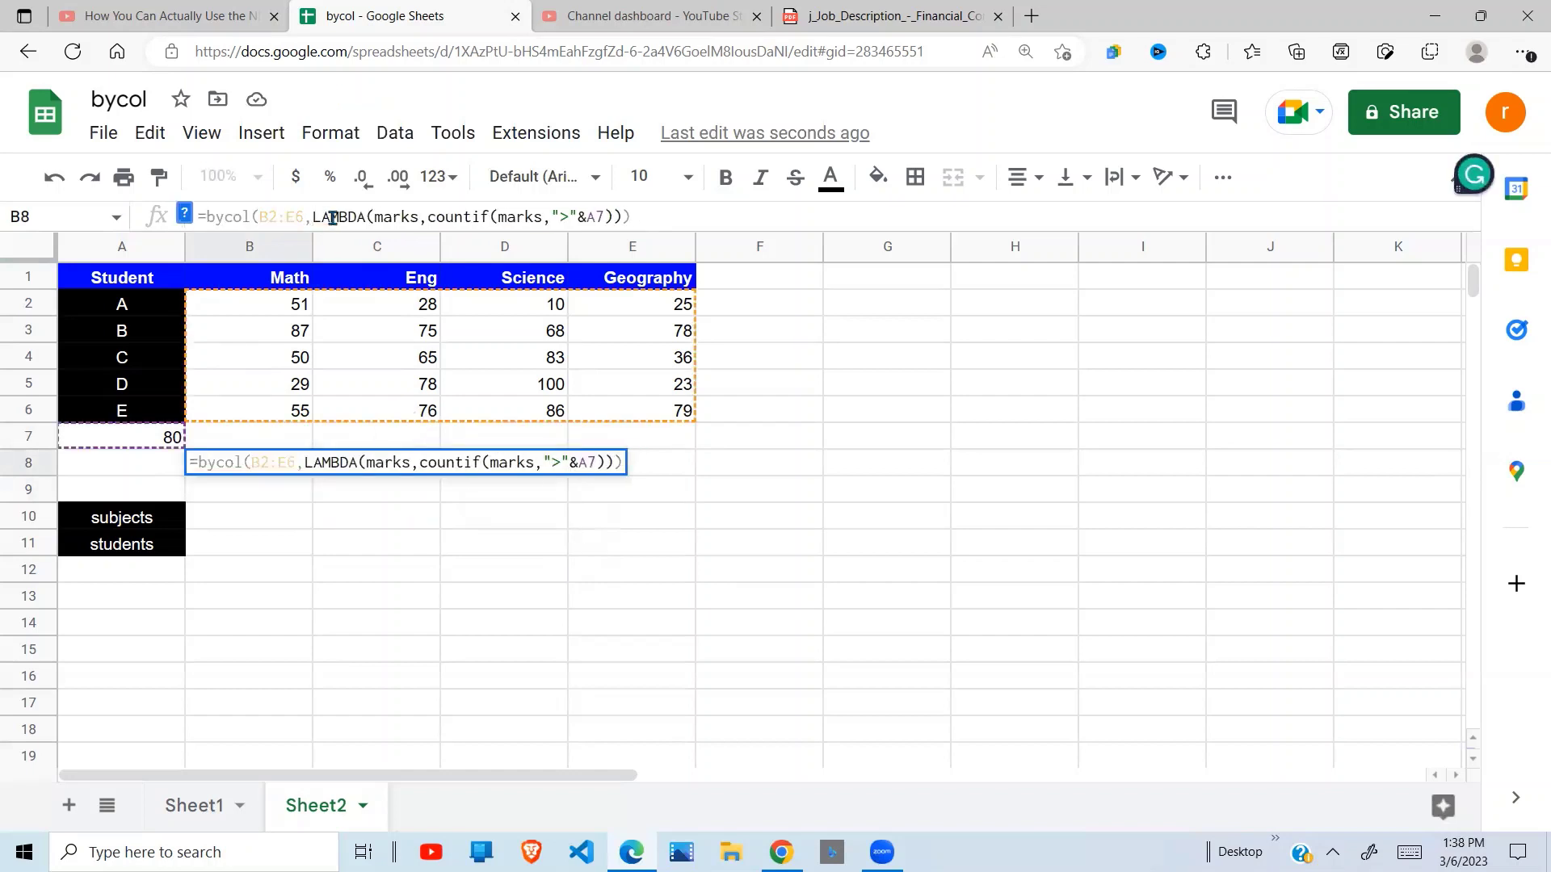
pyautogui.press('Return')
pyautogui.click(305, 465)
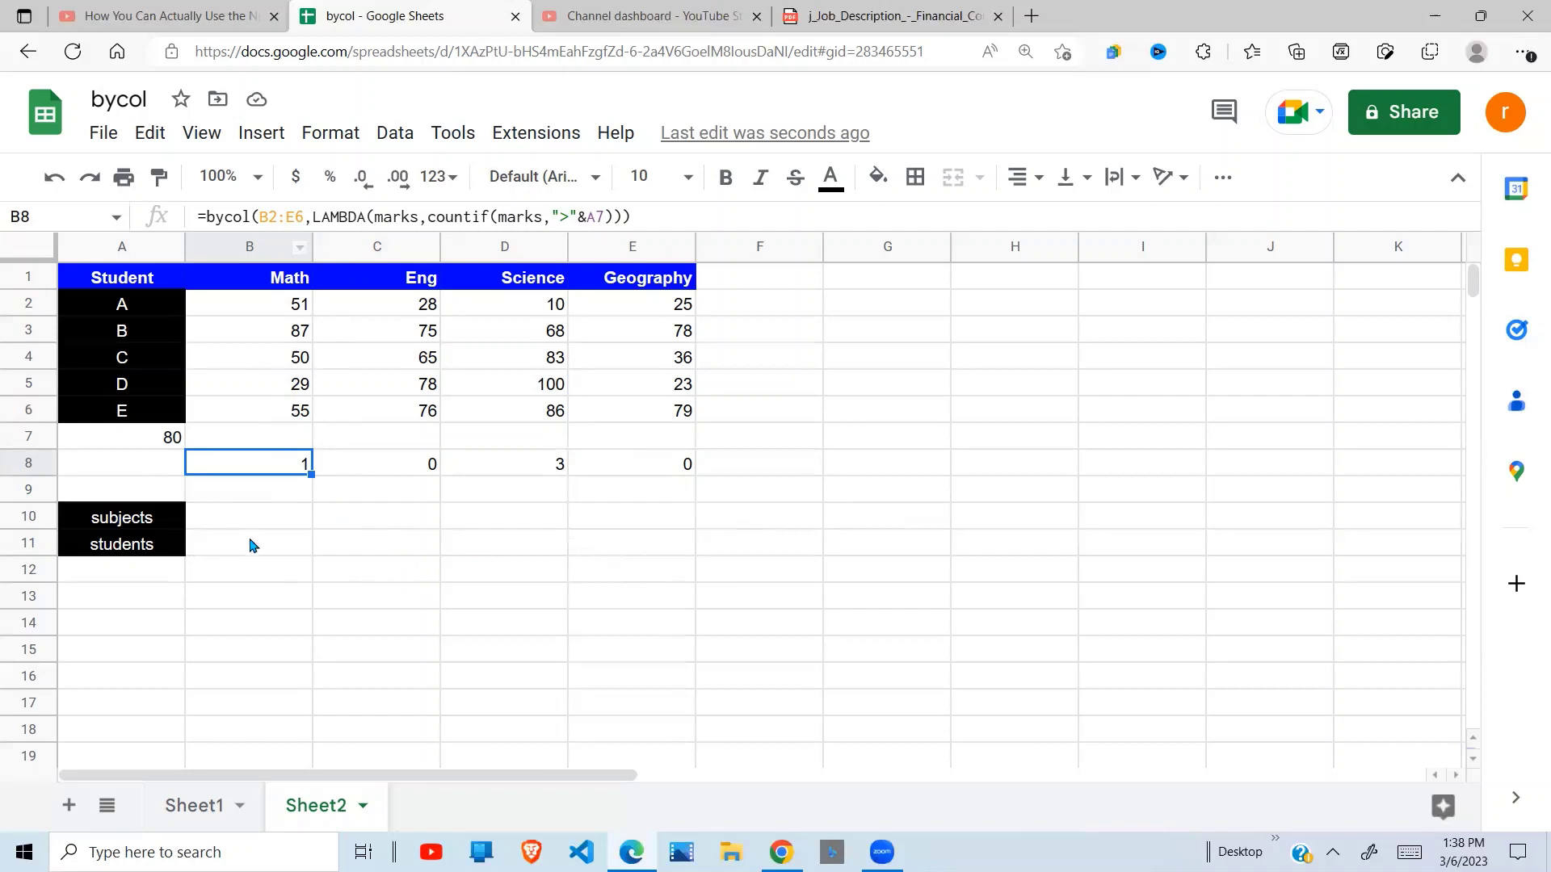
# Copy the BYCOL formula text from B8's formula bar.
pyautogui.click(287, 520)
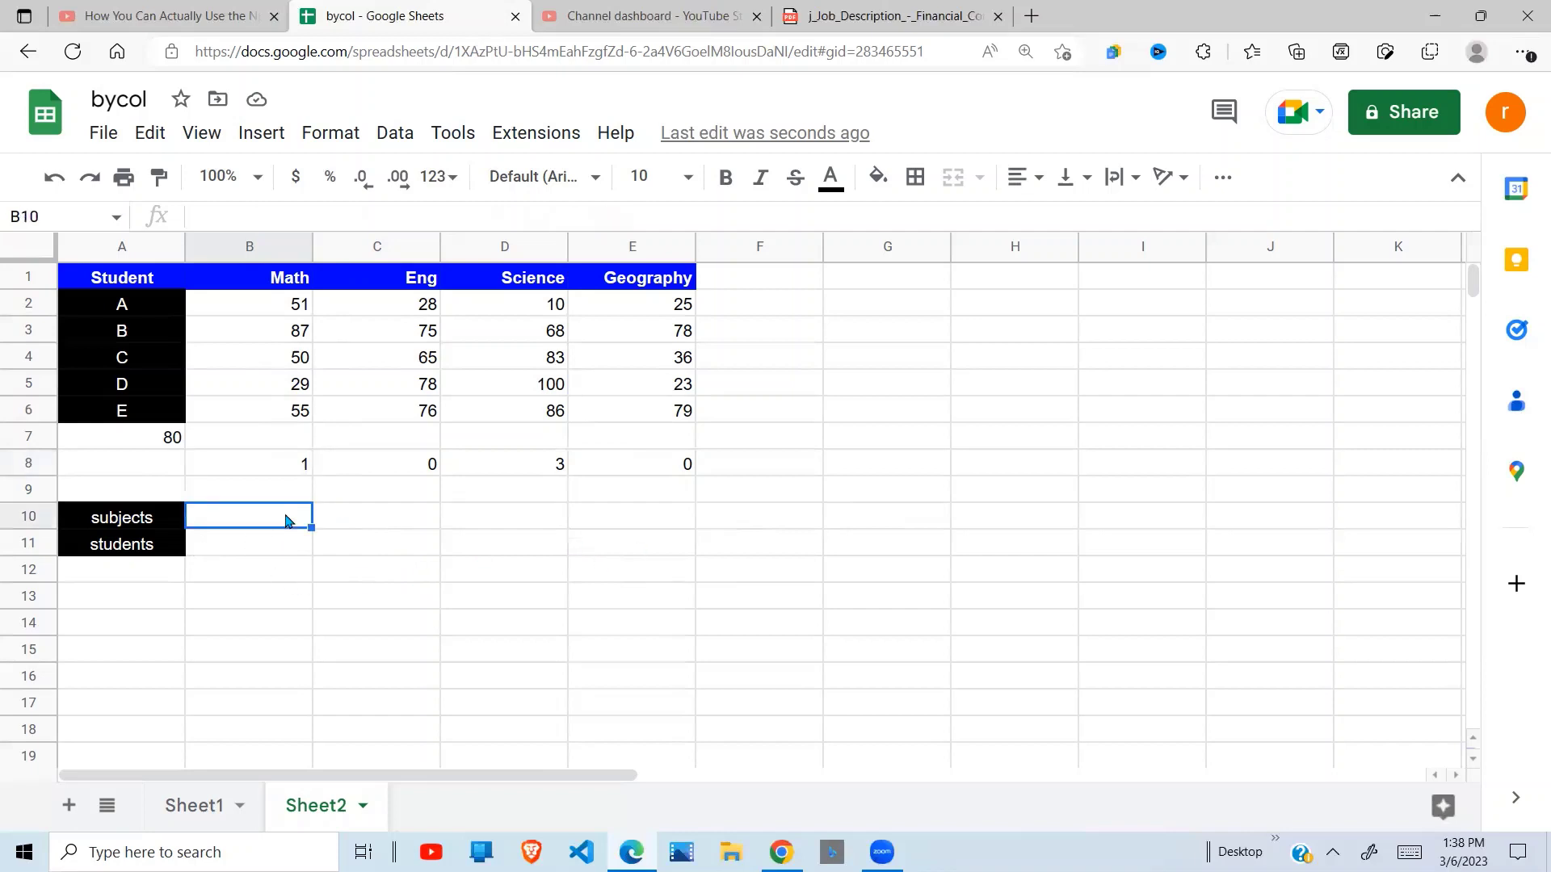
pyautogui.write('=f')
pyautogui.press('BackSpace')
pyautogui.press('BackSpace')
pyautogui.click(277, 462)
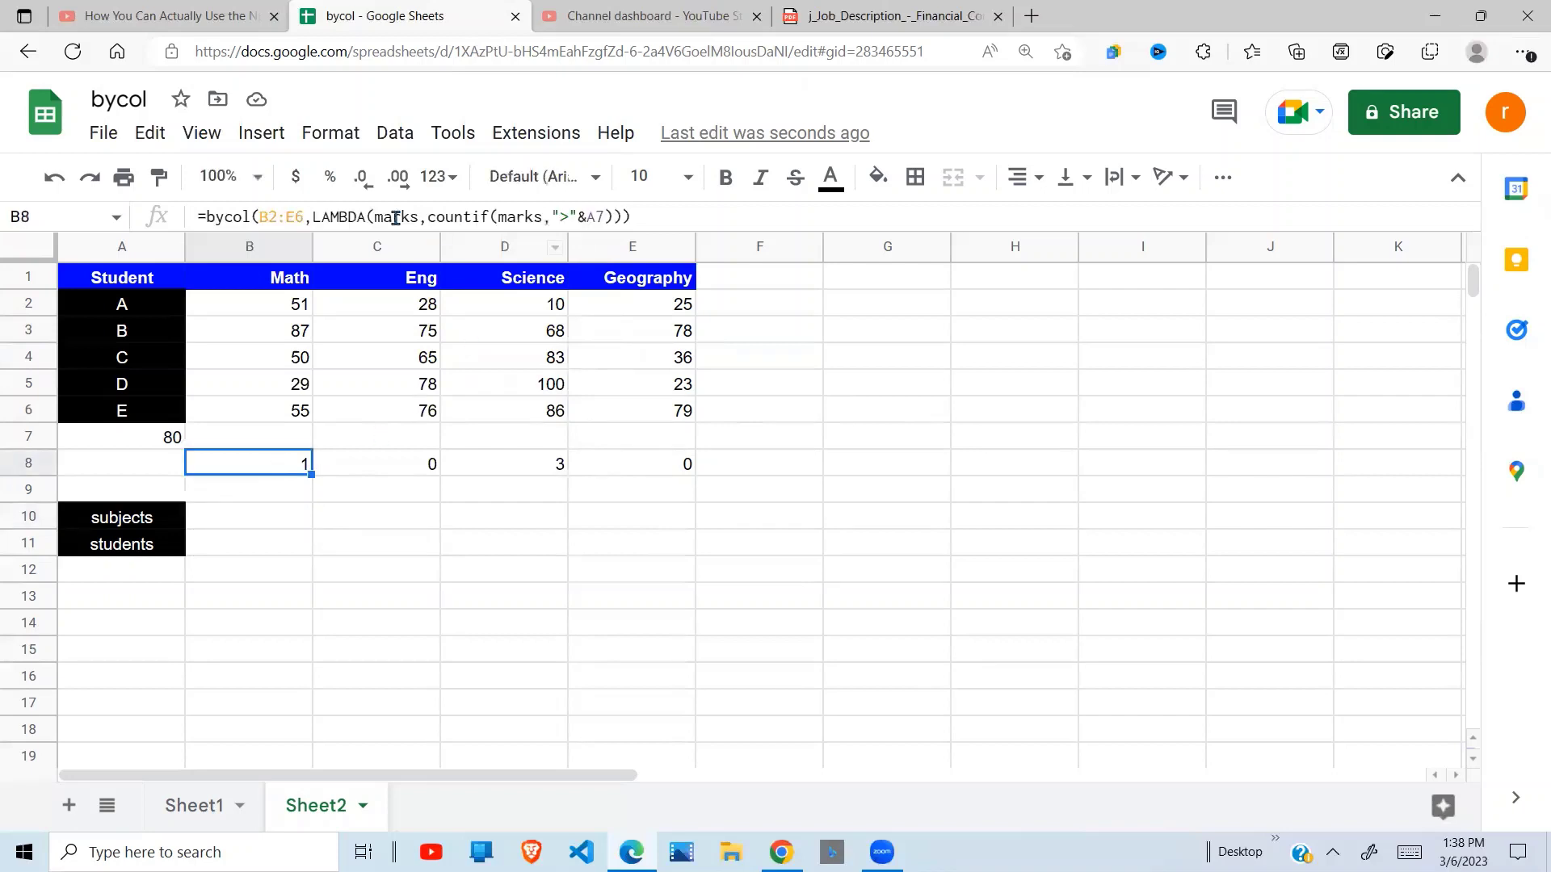
pyautogui.moveTo(647, 217); pyautogui.dragTo(207, 224)
pyautogui.hotkey('ctrl', 'c')
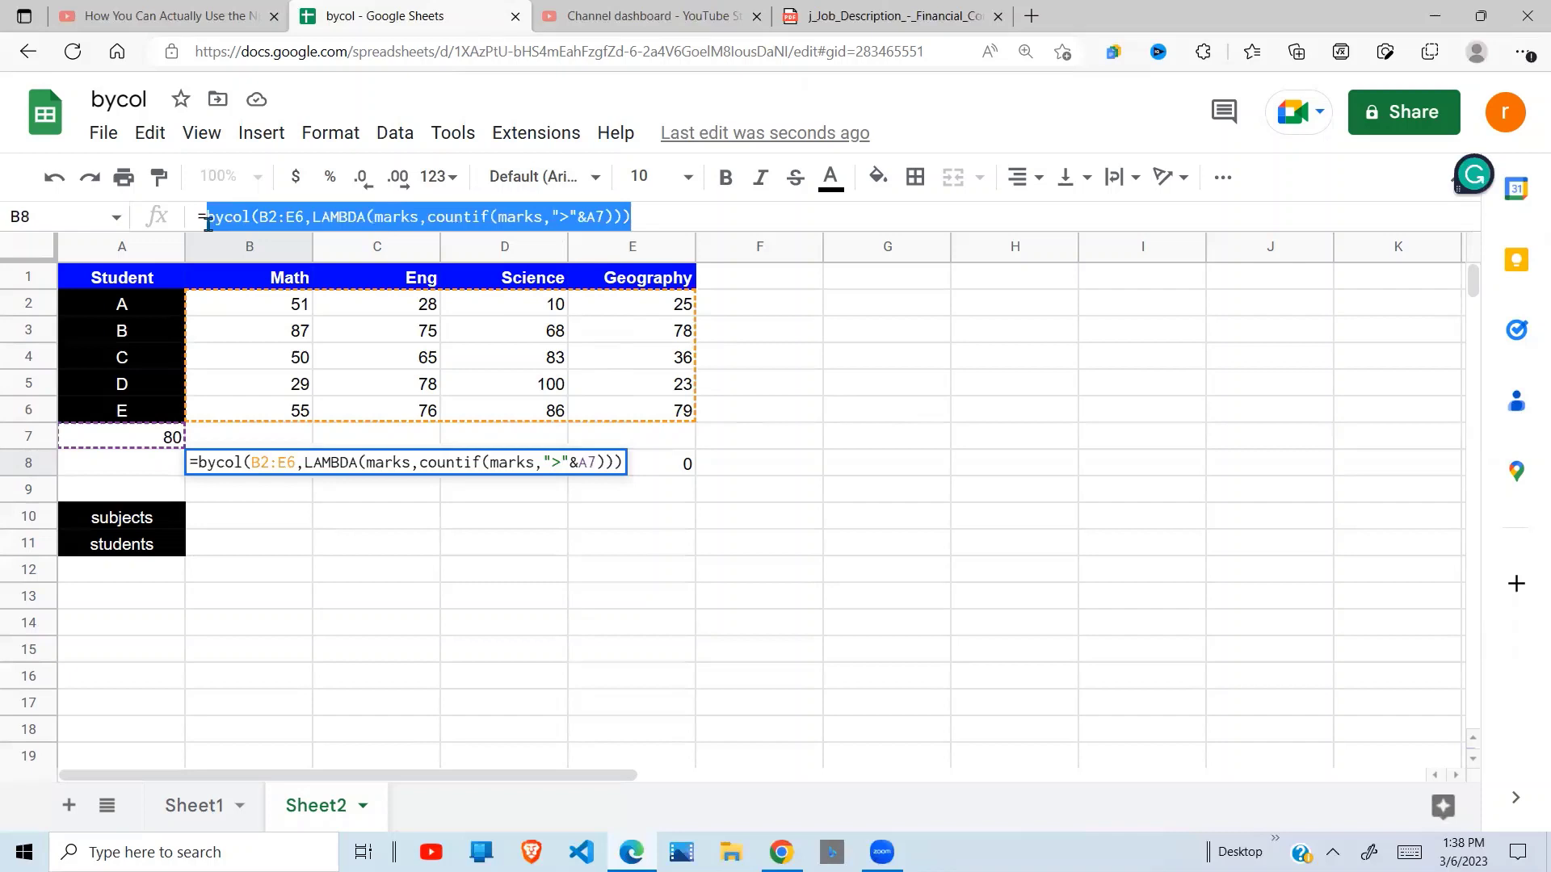
pyautogui.press('Escape')
# In B10 build =filter(B1:E1, pasted BYCOL count >0).
pyautogui.click(273, 524)
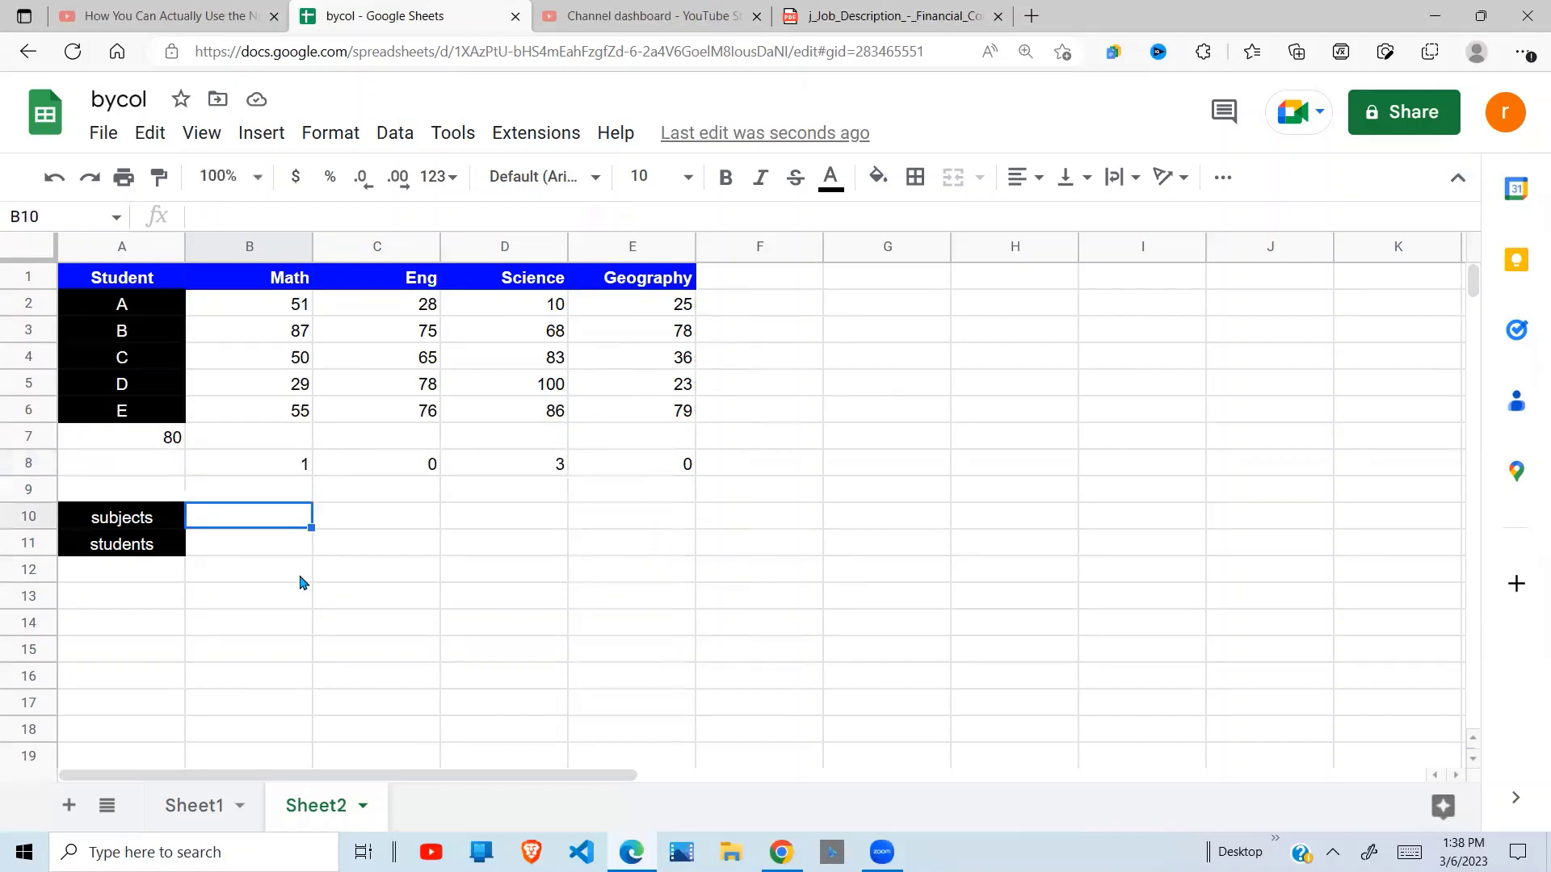
pyautogui.write('=filter')
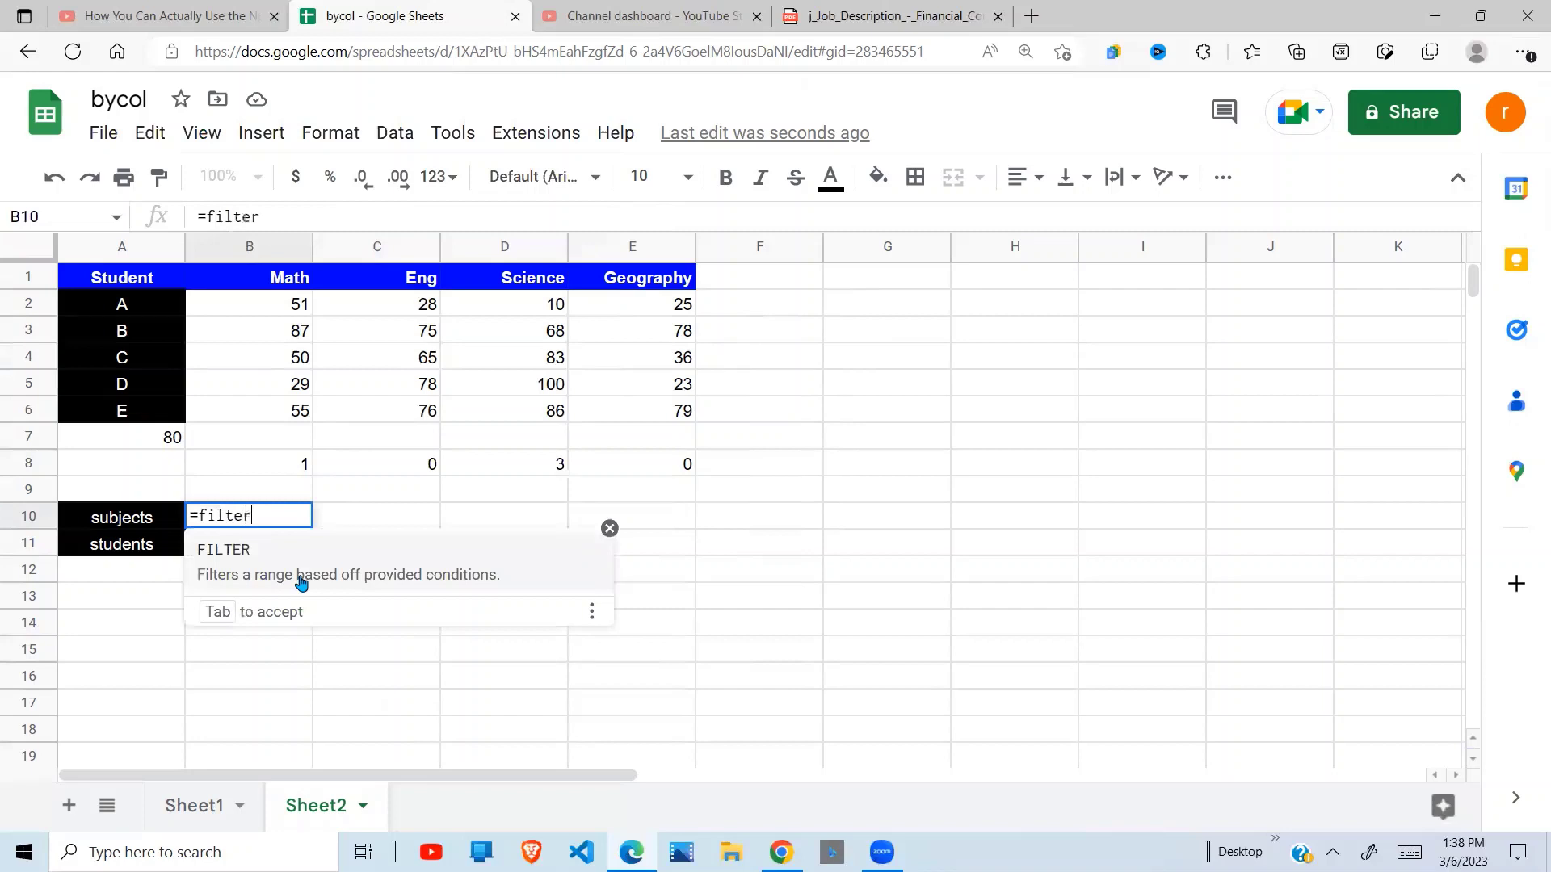
pyautogui.write('(')
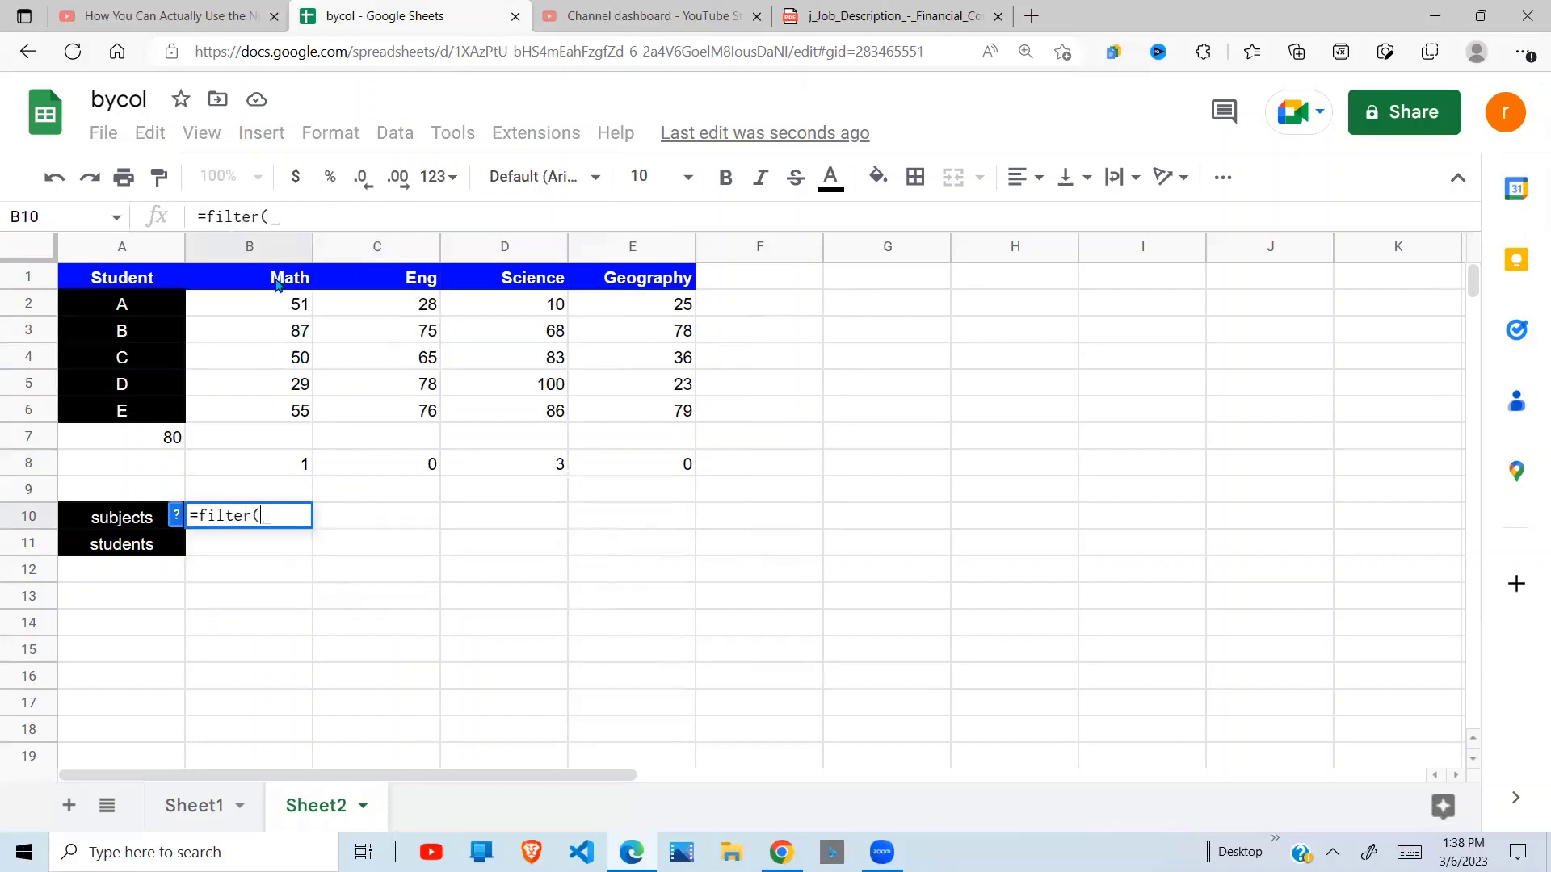
pyautogui.moveTo(275, 281); pyautogui.dragTo(650, 283)
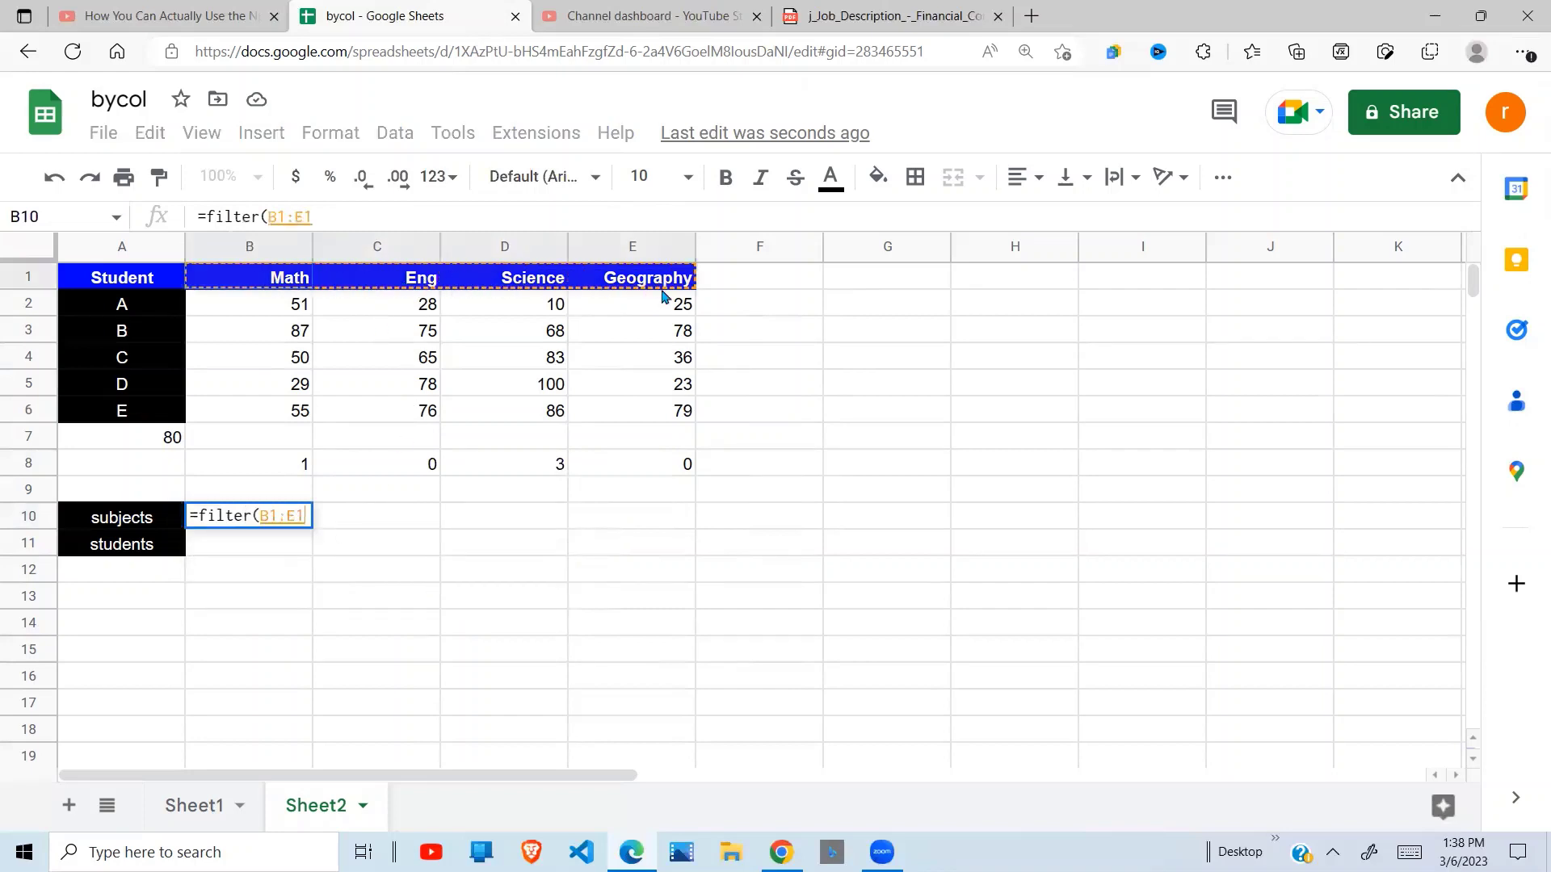
pyautogui.write(',')
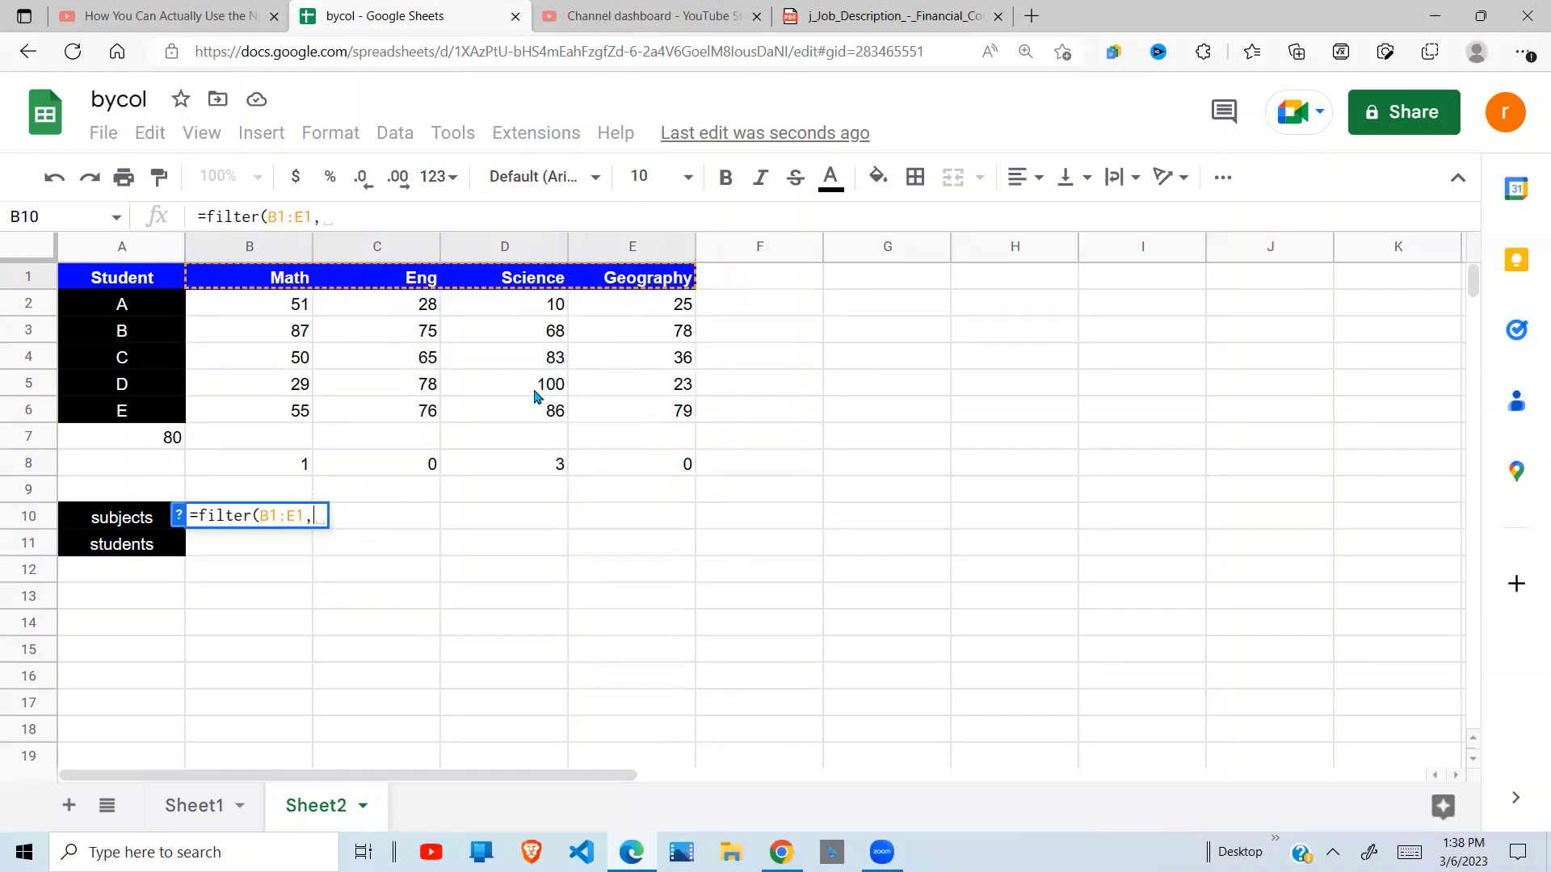
pyautogui.hotkey('ctrl', 'v')
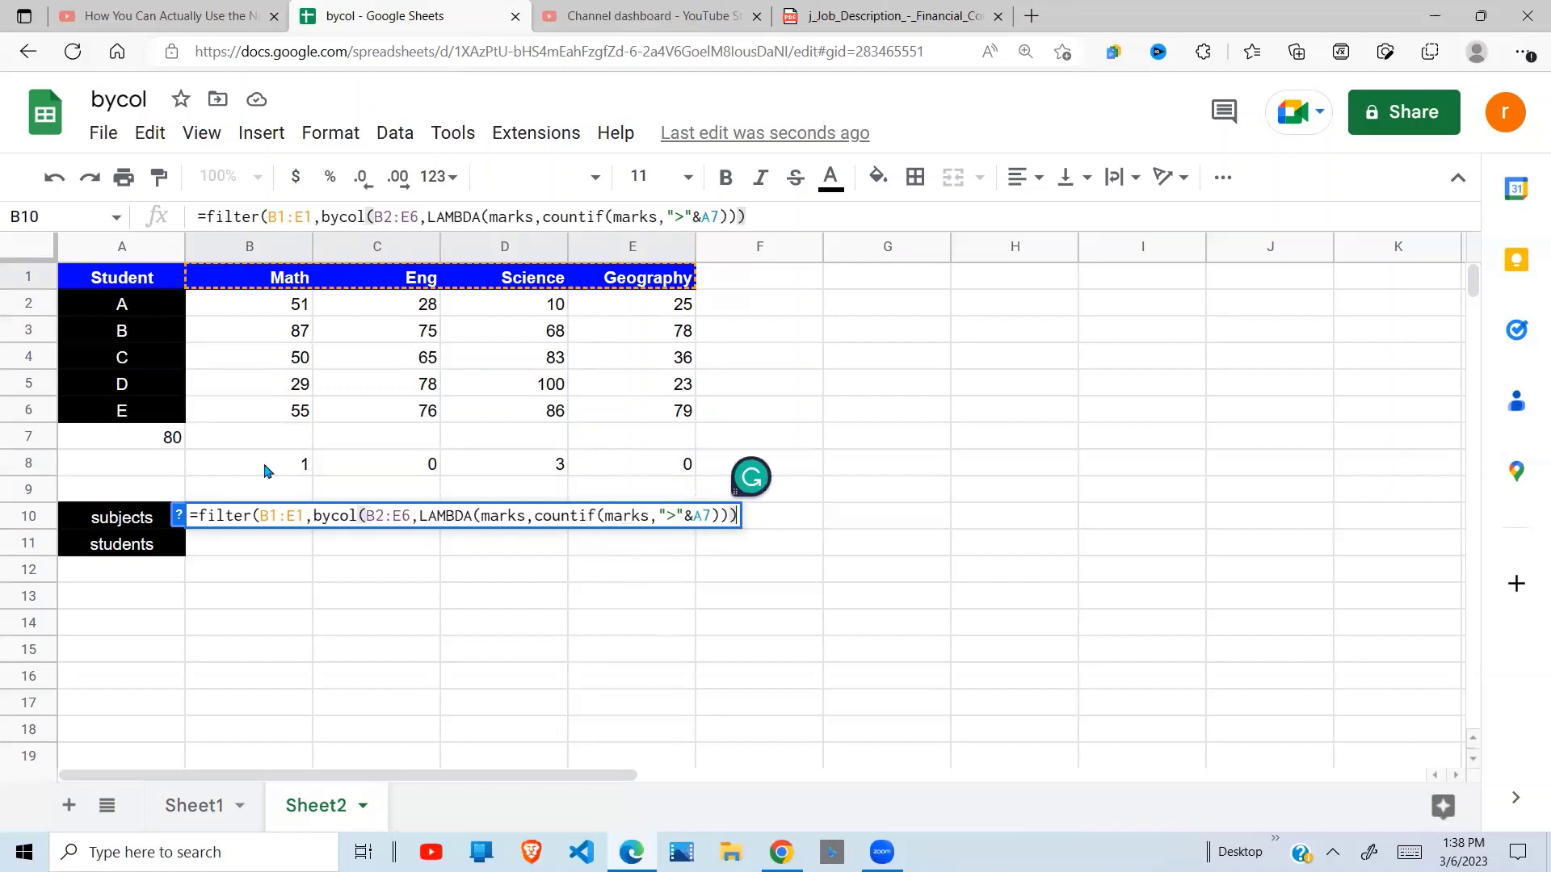
pyautogui.click(760, 214)
pyautogui.write('>')
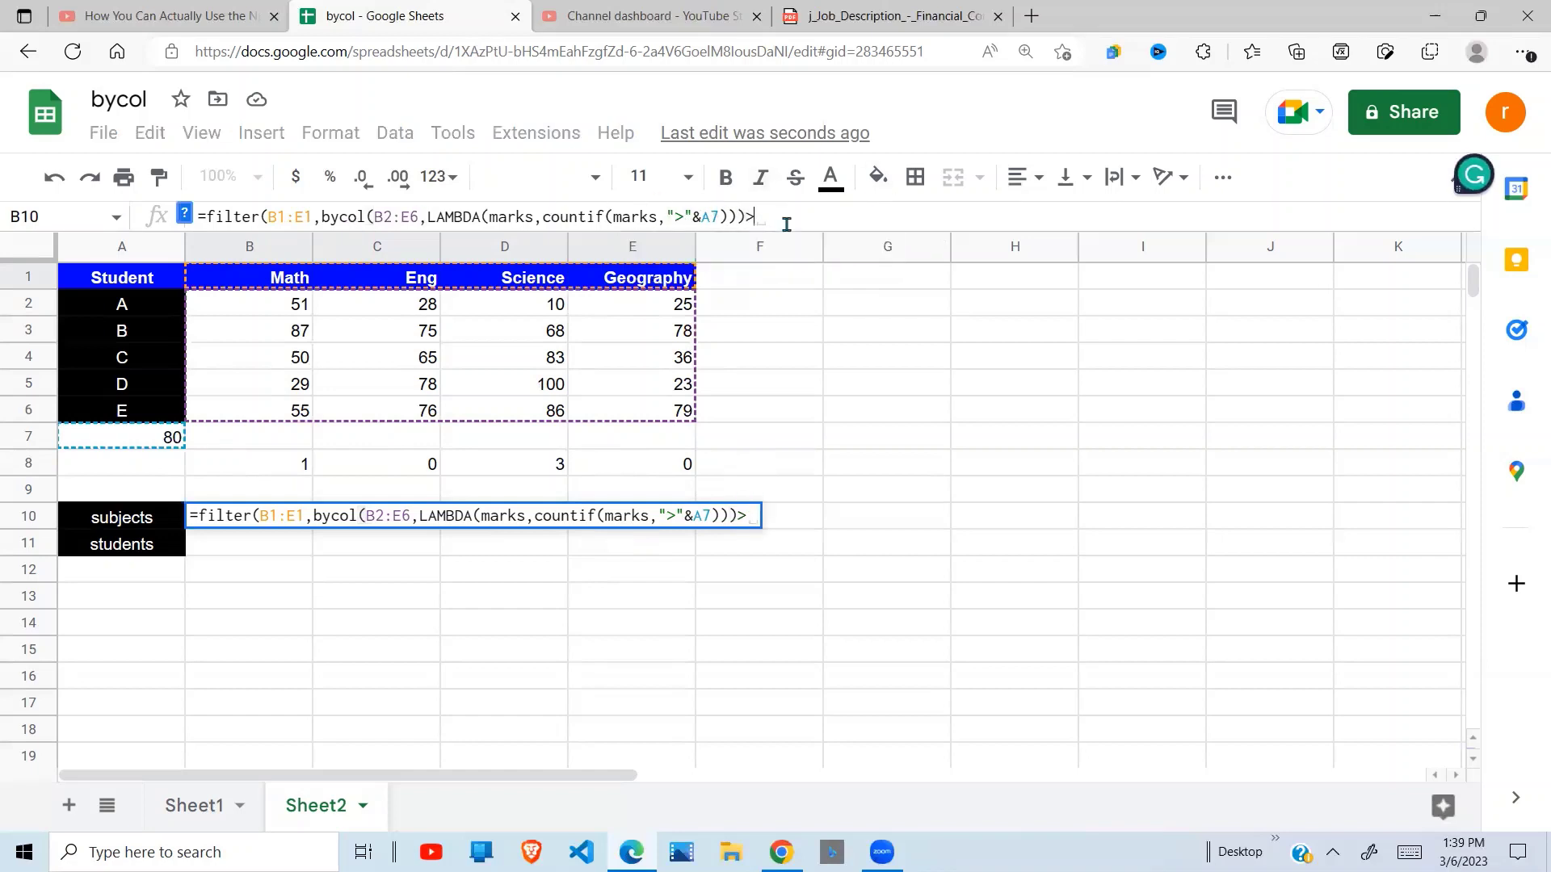
pyautogui.write('0')
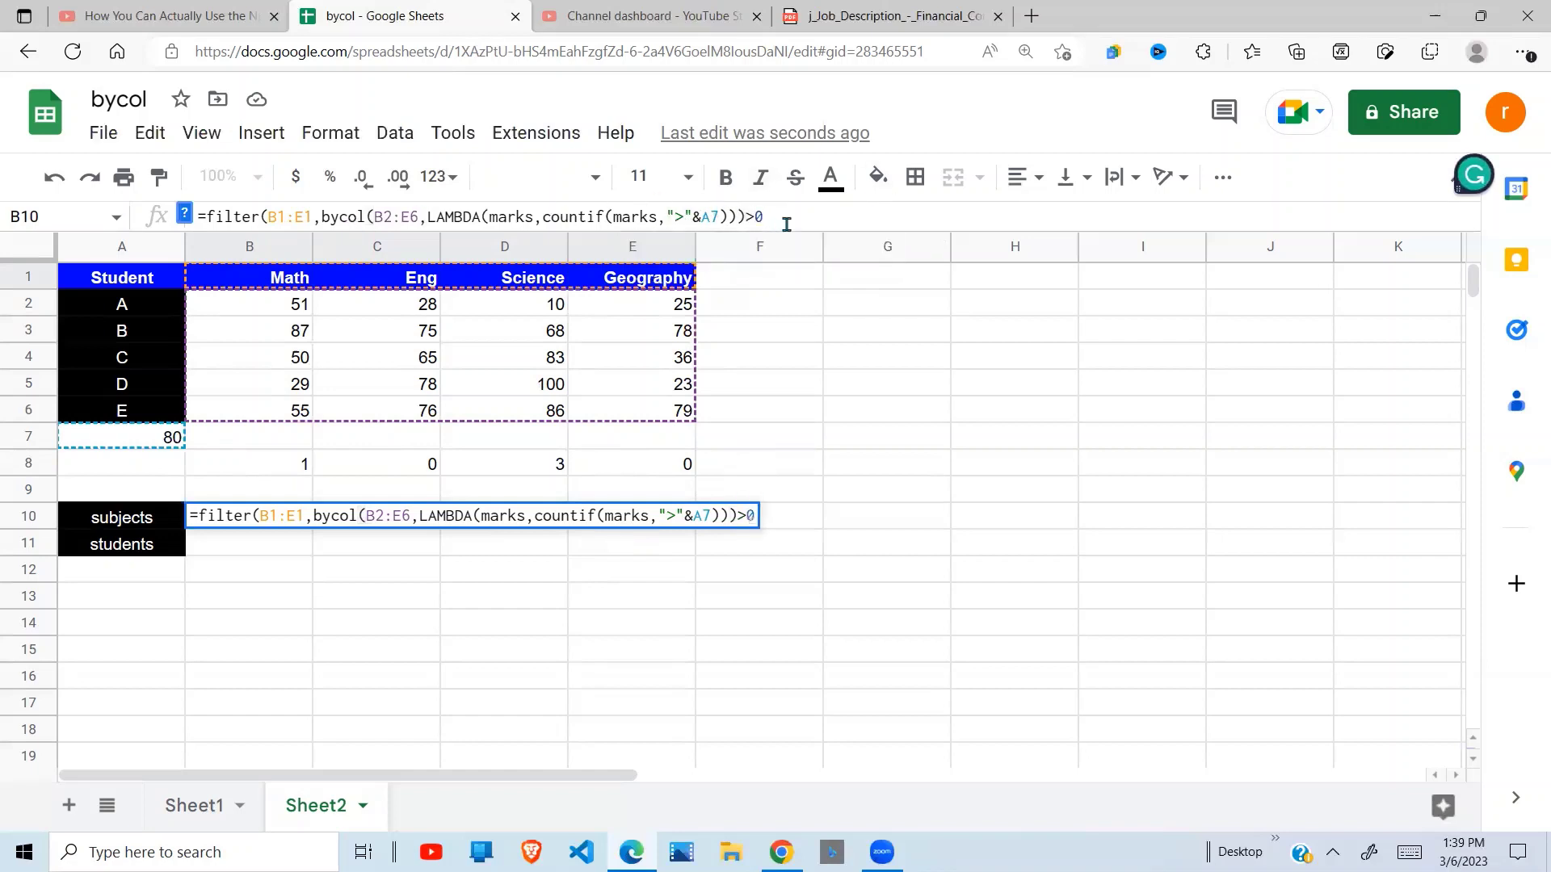
pyautogui.write(')')
pyautogui.press('Return')
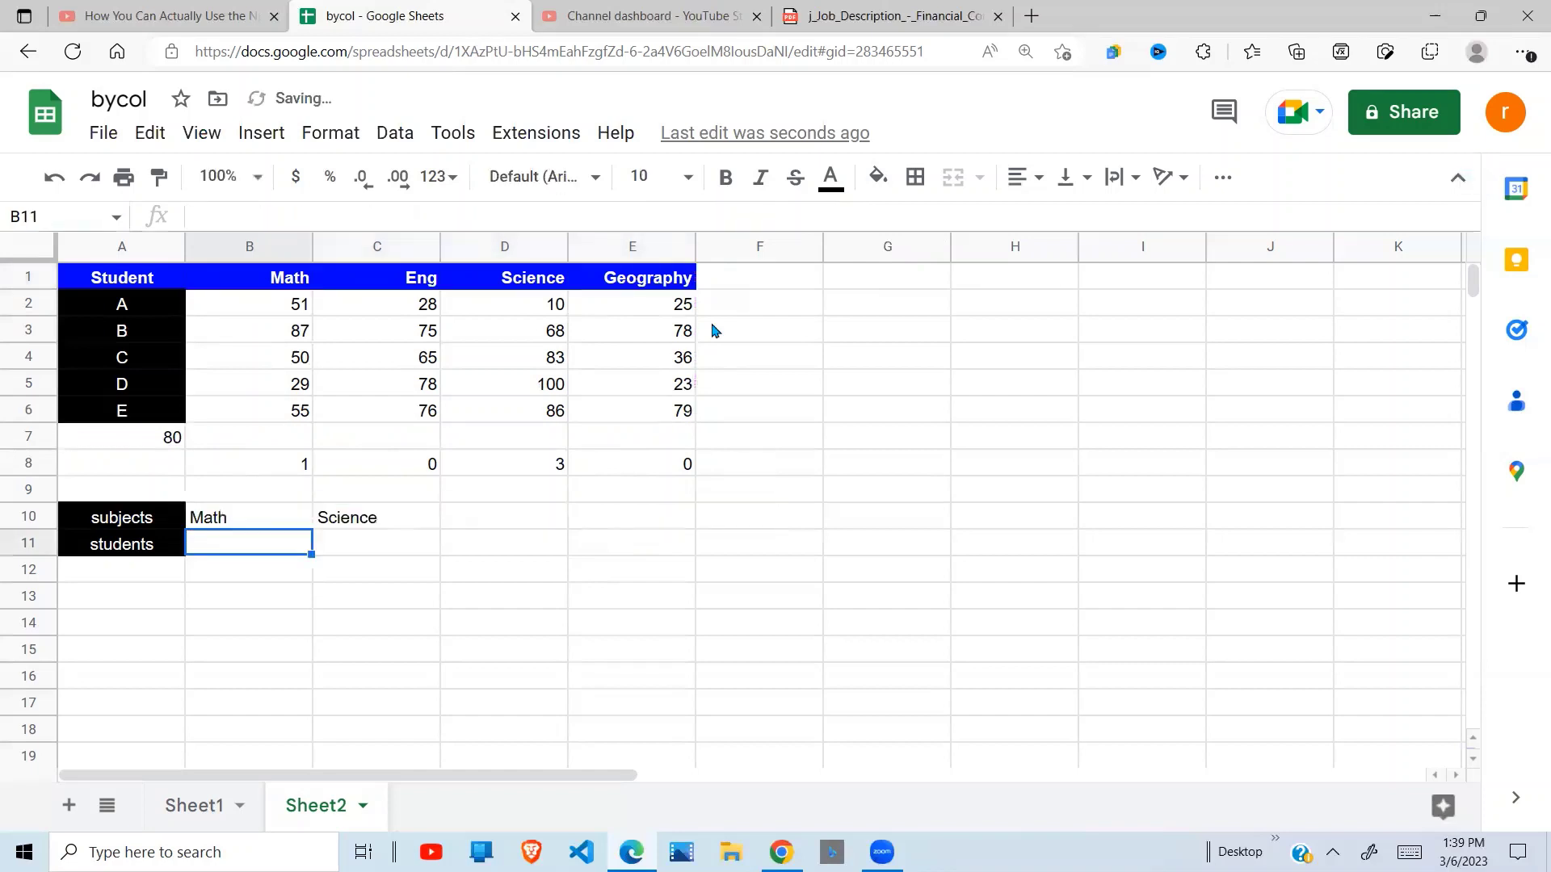
pyautogui.click(306, 464)
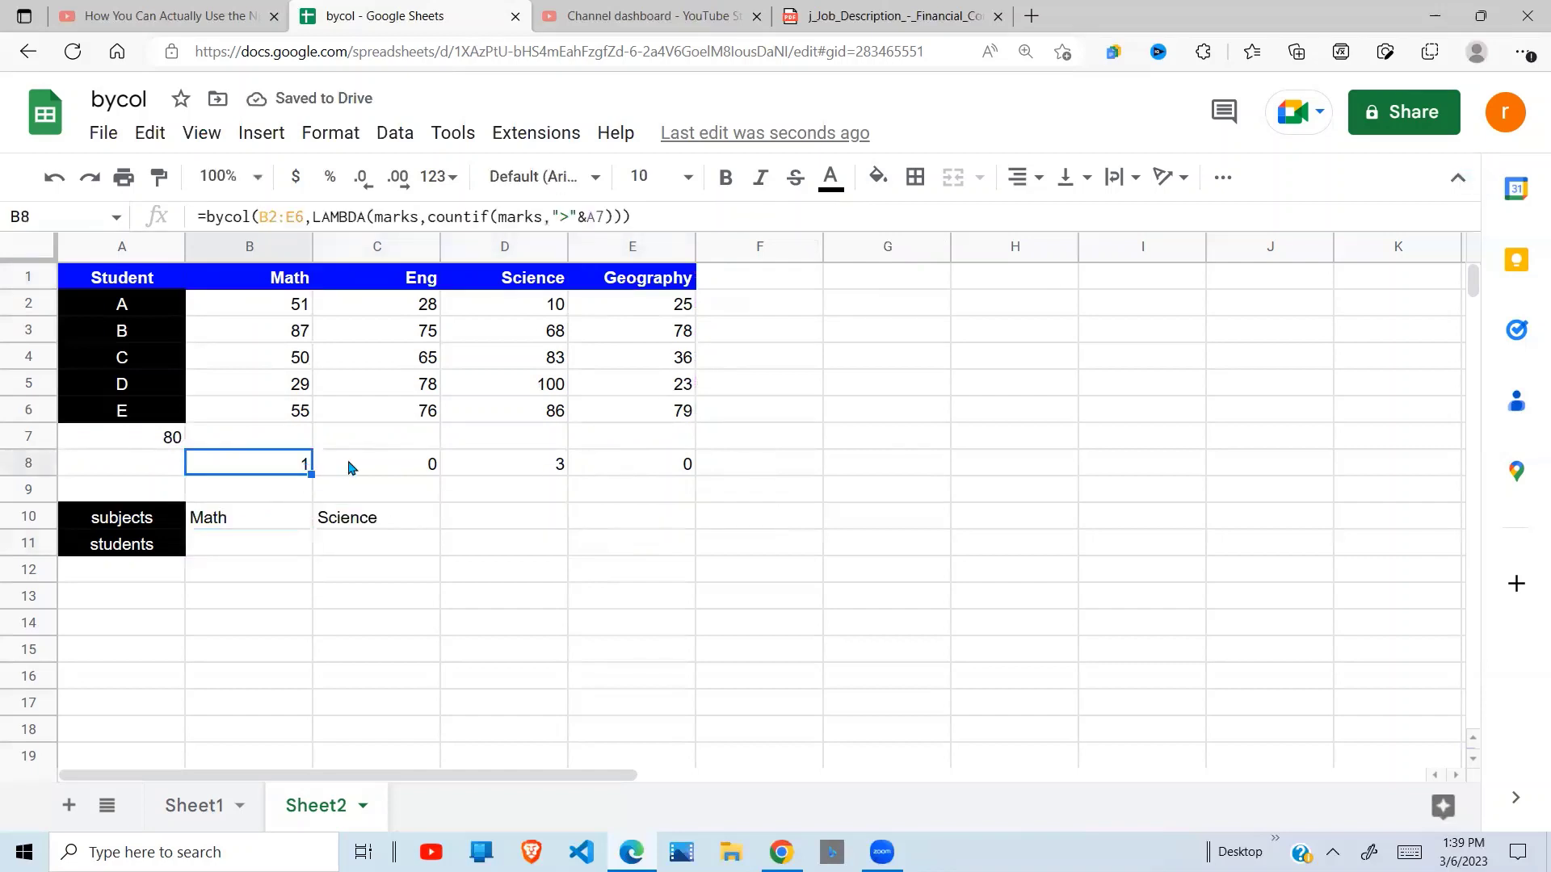
pyautogui.click(237, 527)
pyautogui.click(433, 462)
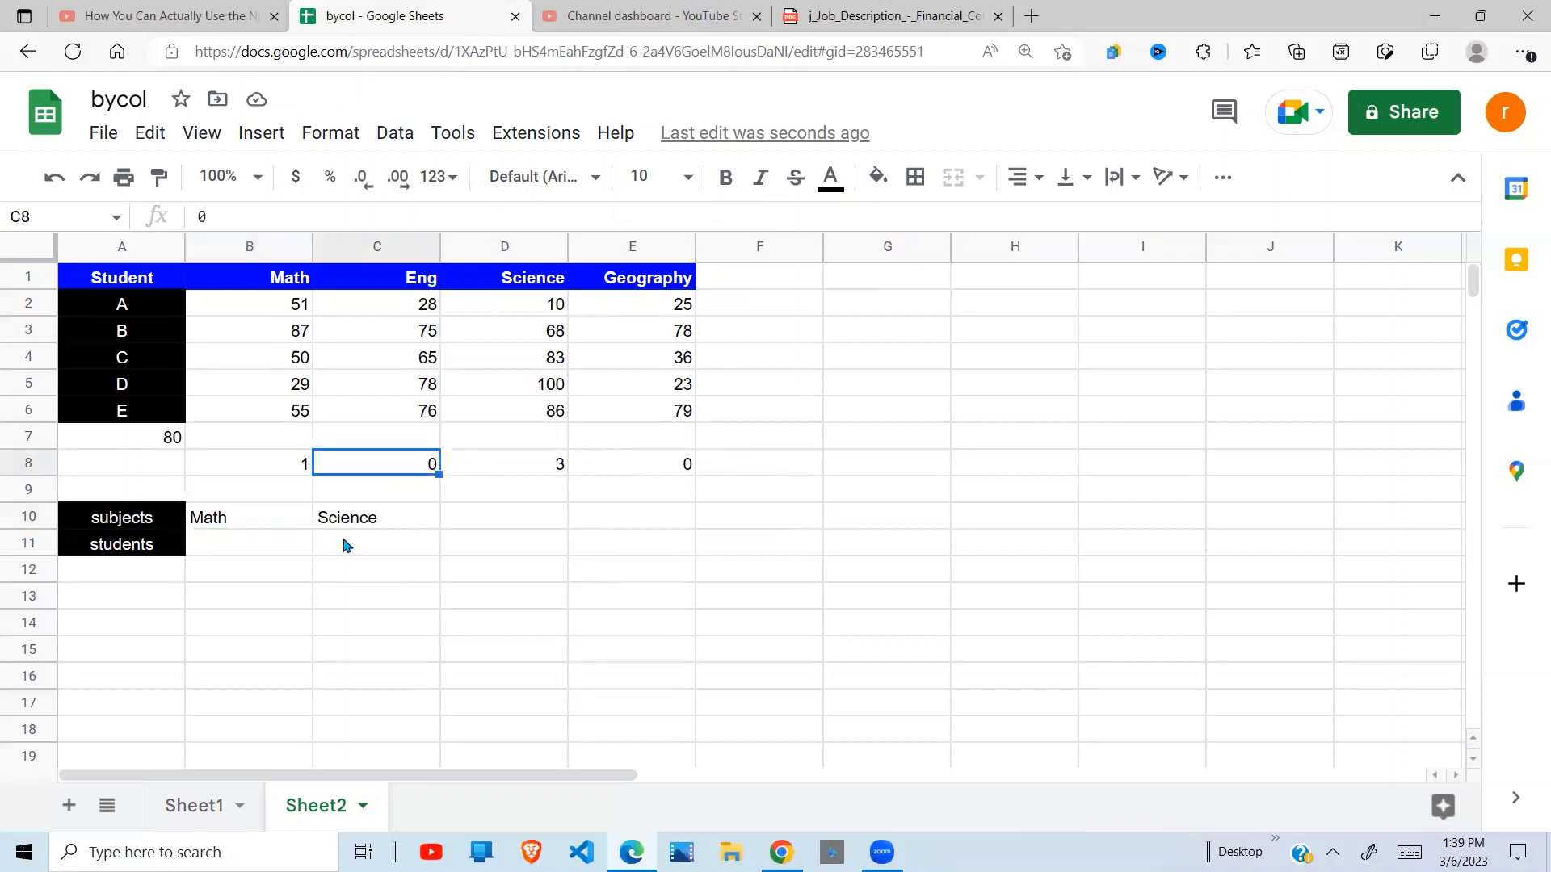
pyautogui.click(563, 467)
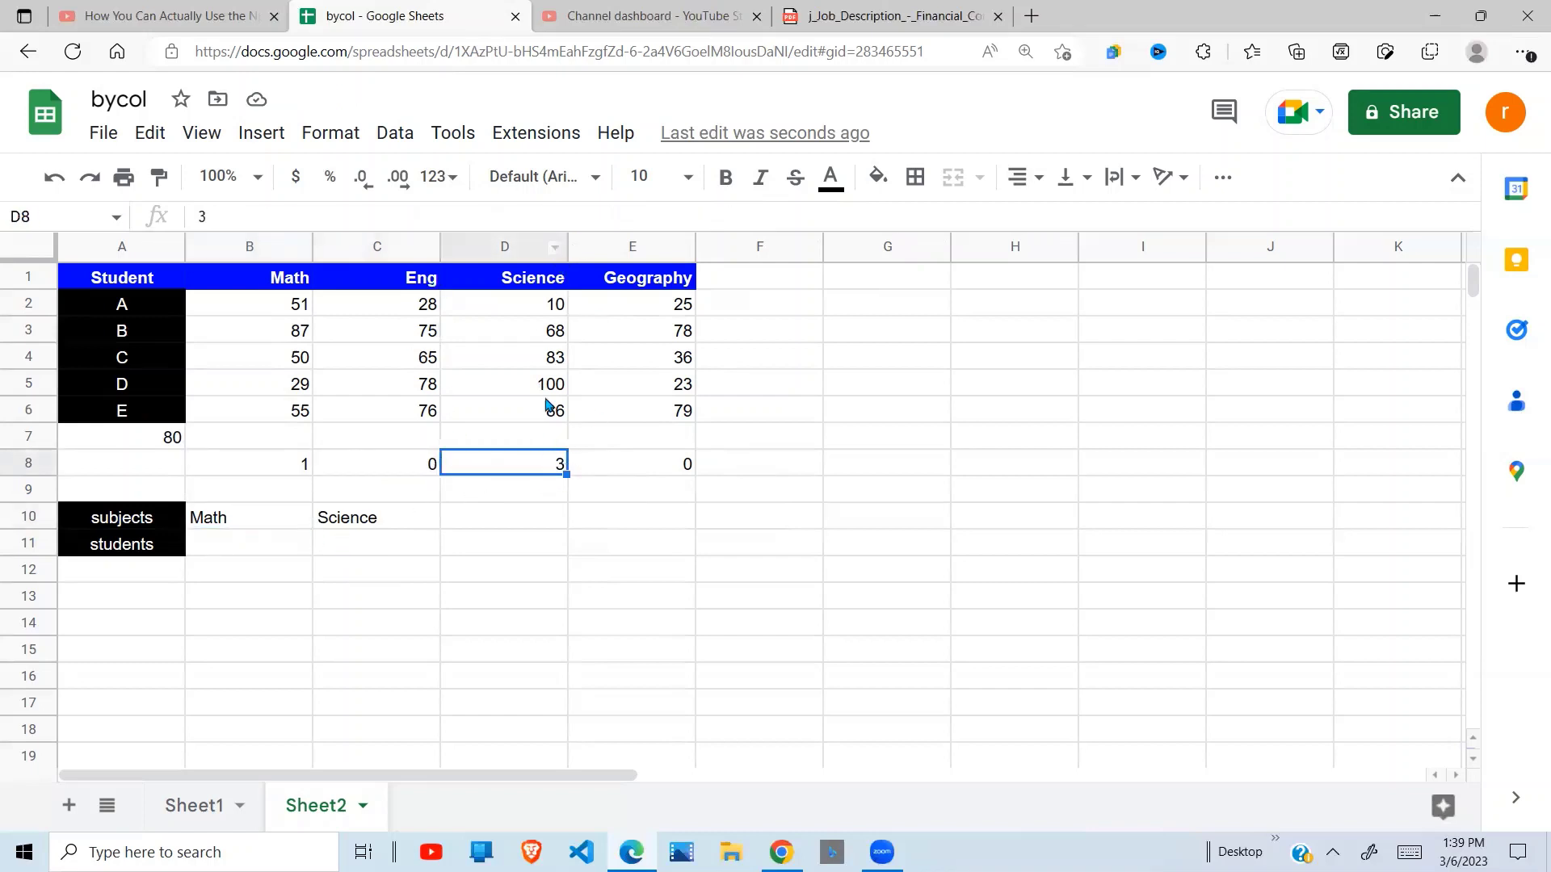
pyautogui.click(378, 523)
pyautogui.click(251, 526)
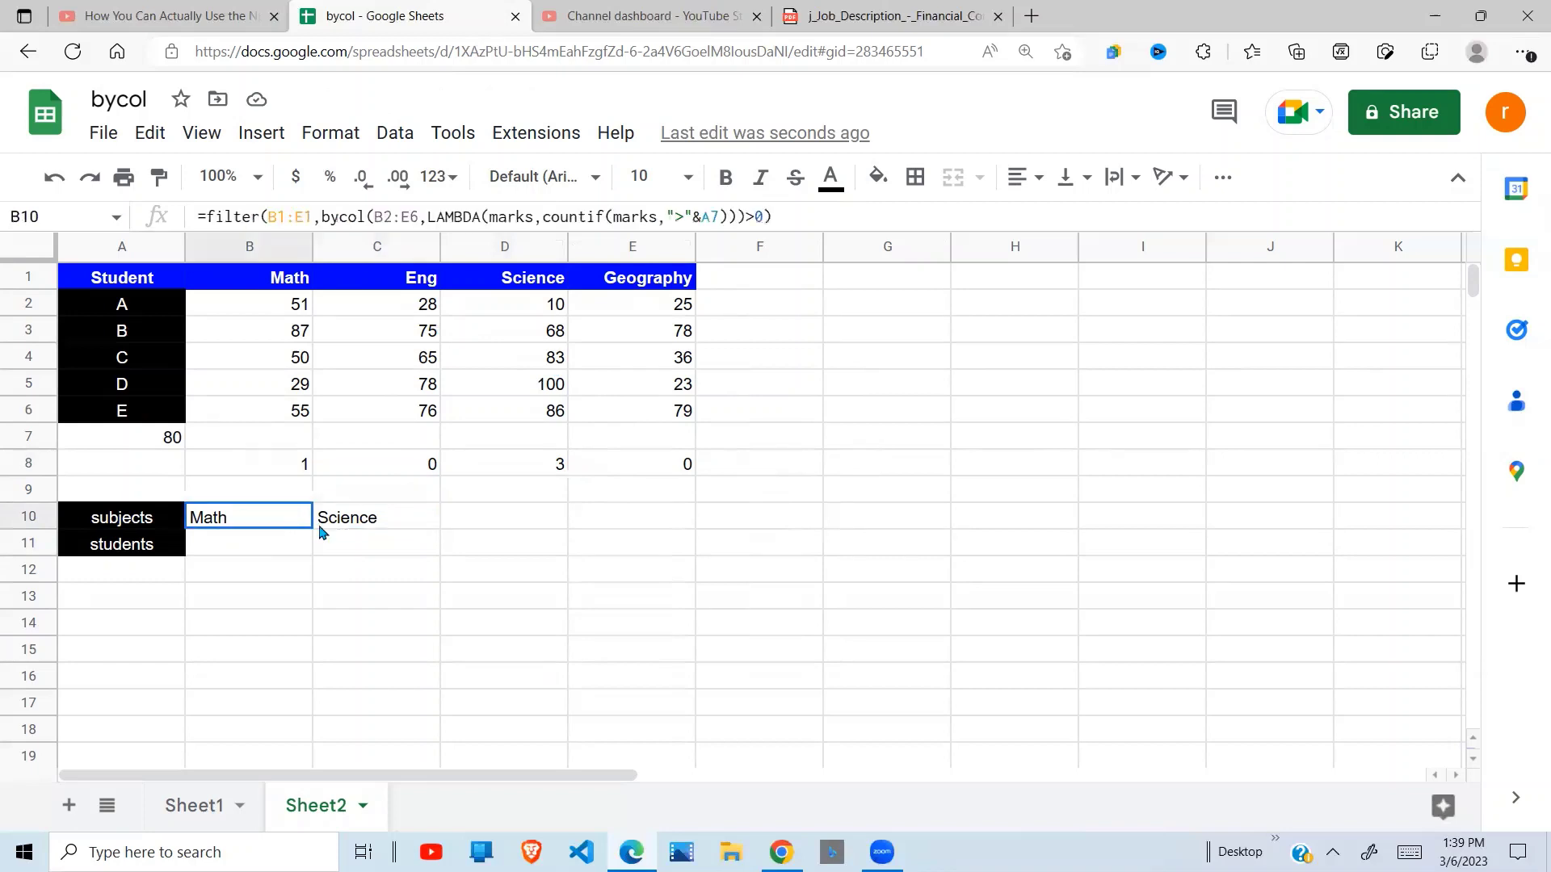
pyautogui.moveTo(321, 531); pyautogui.dragTo(385, 530)
pyautogui.click(179, 444)
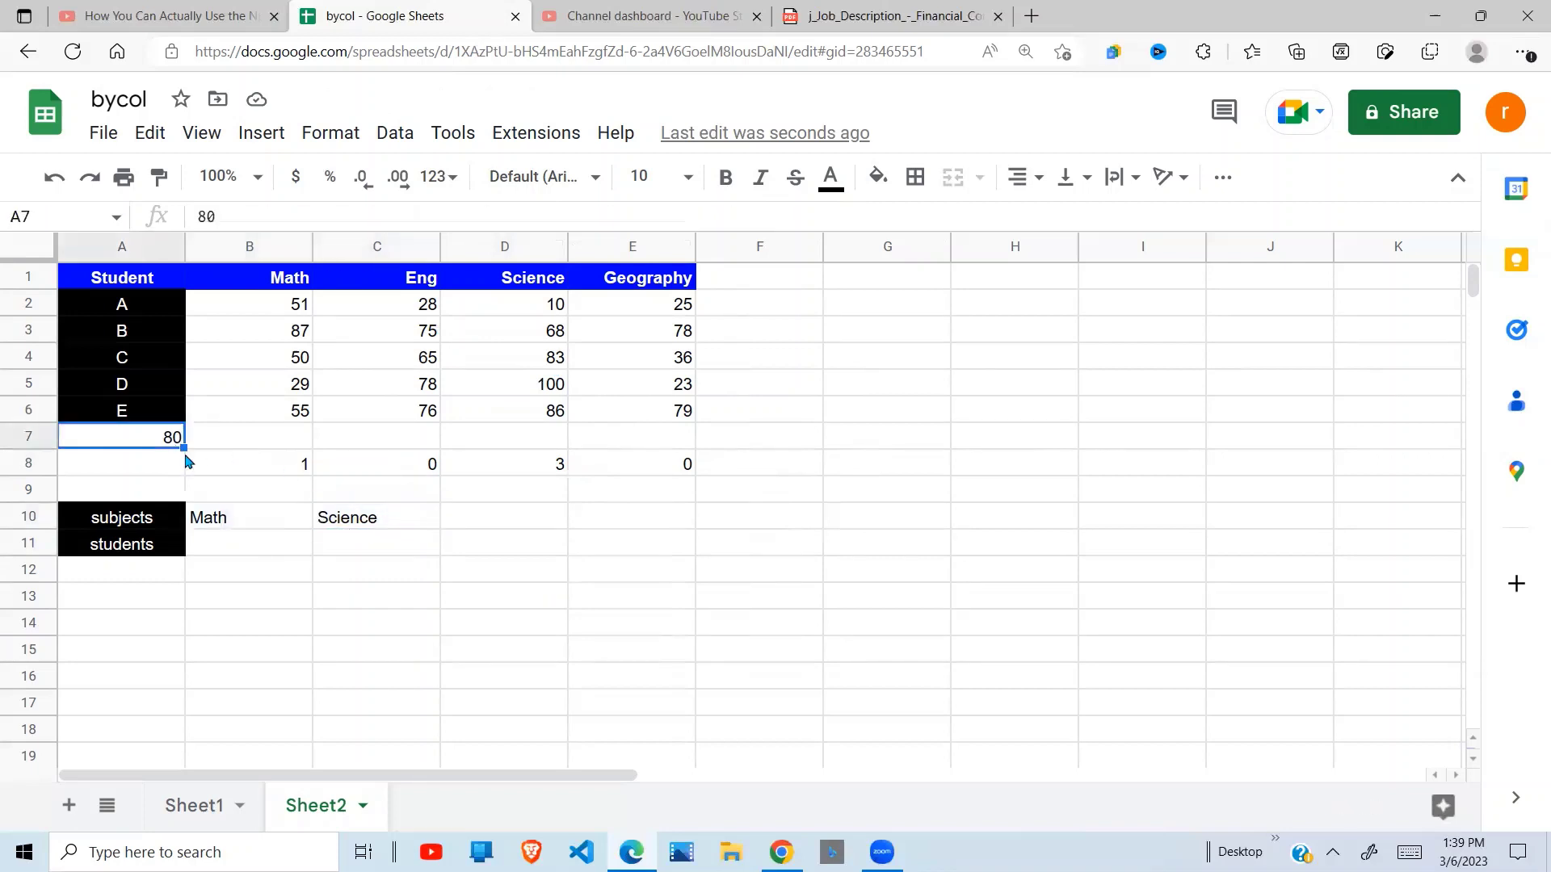
pyautogui.write('40')
pyautogui.press('Return')
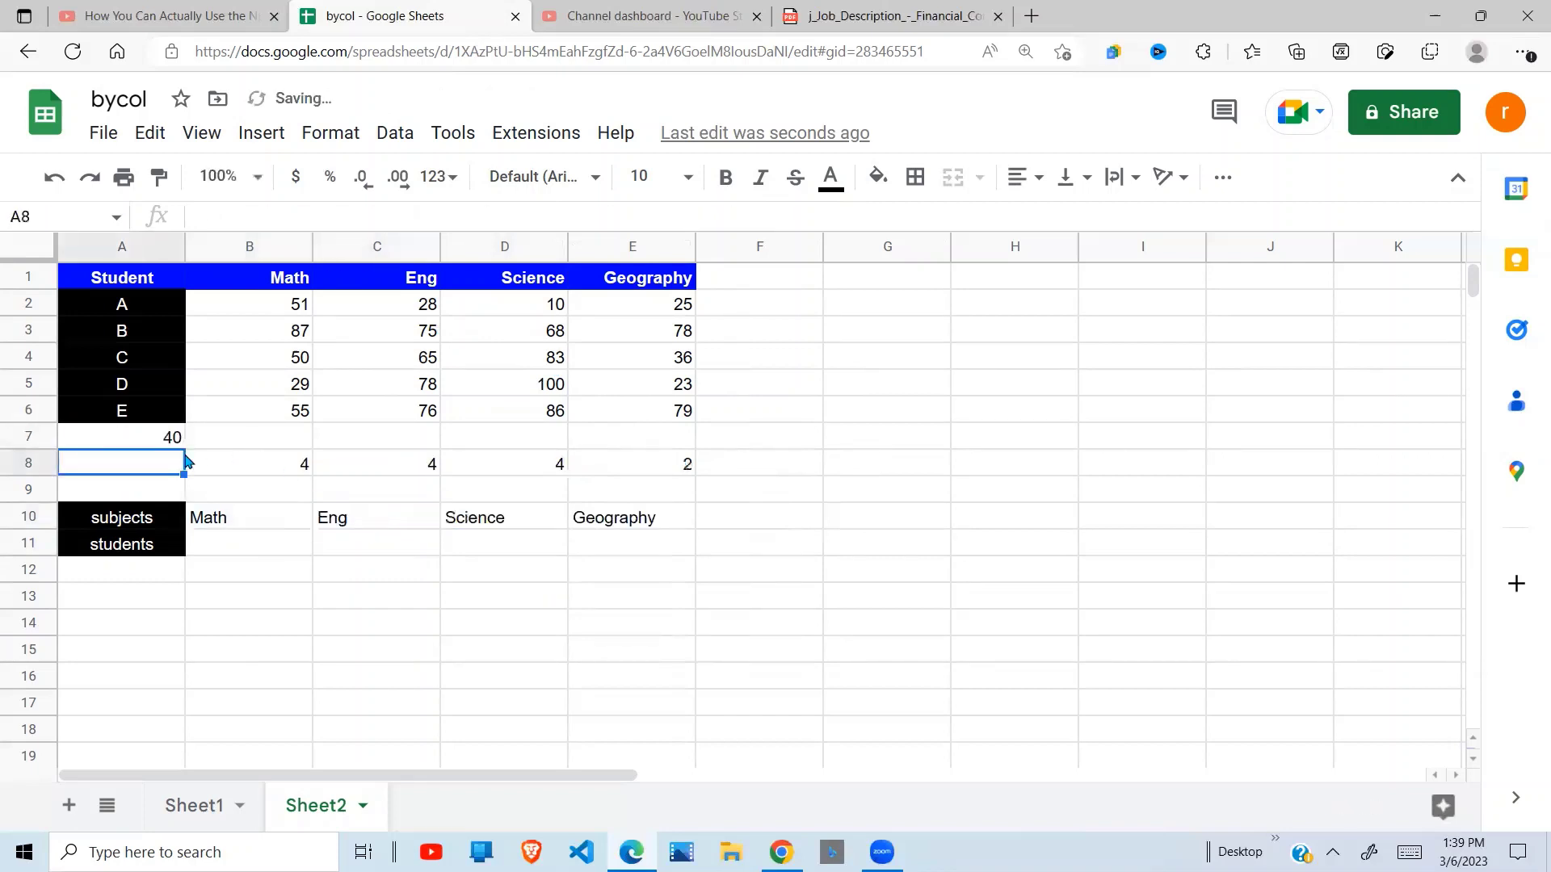
pyautogui.click(239, 527)
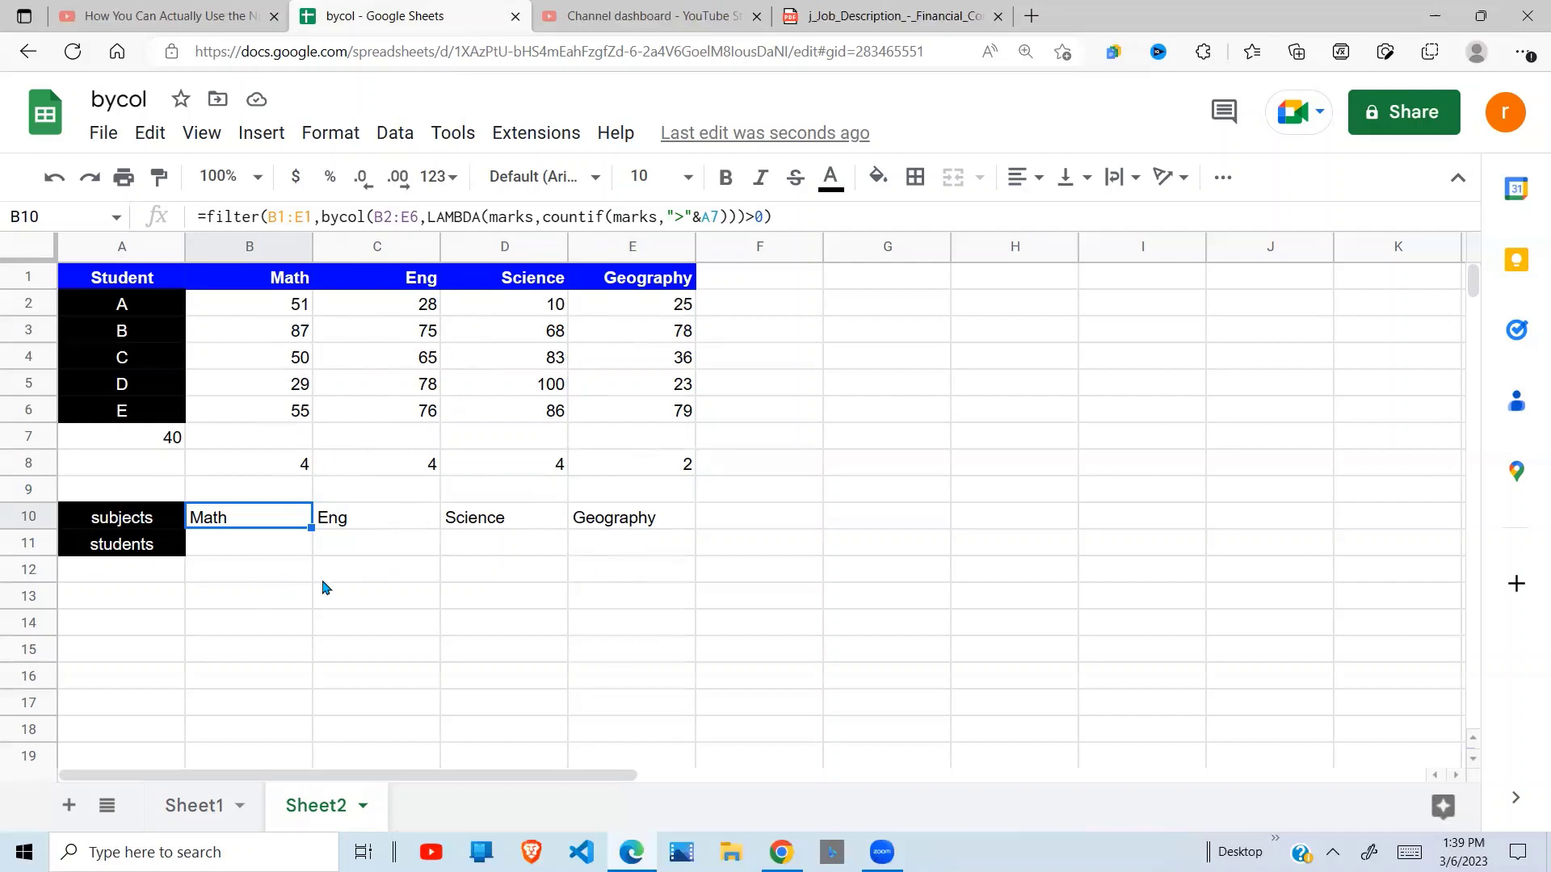
pyautogui.click(178, 444)
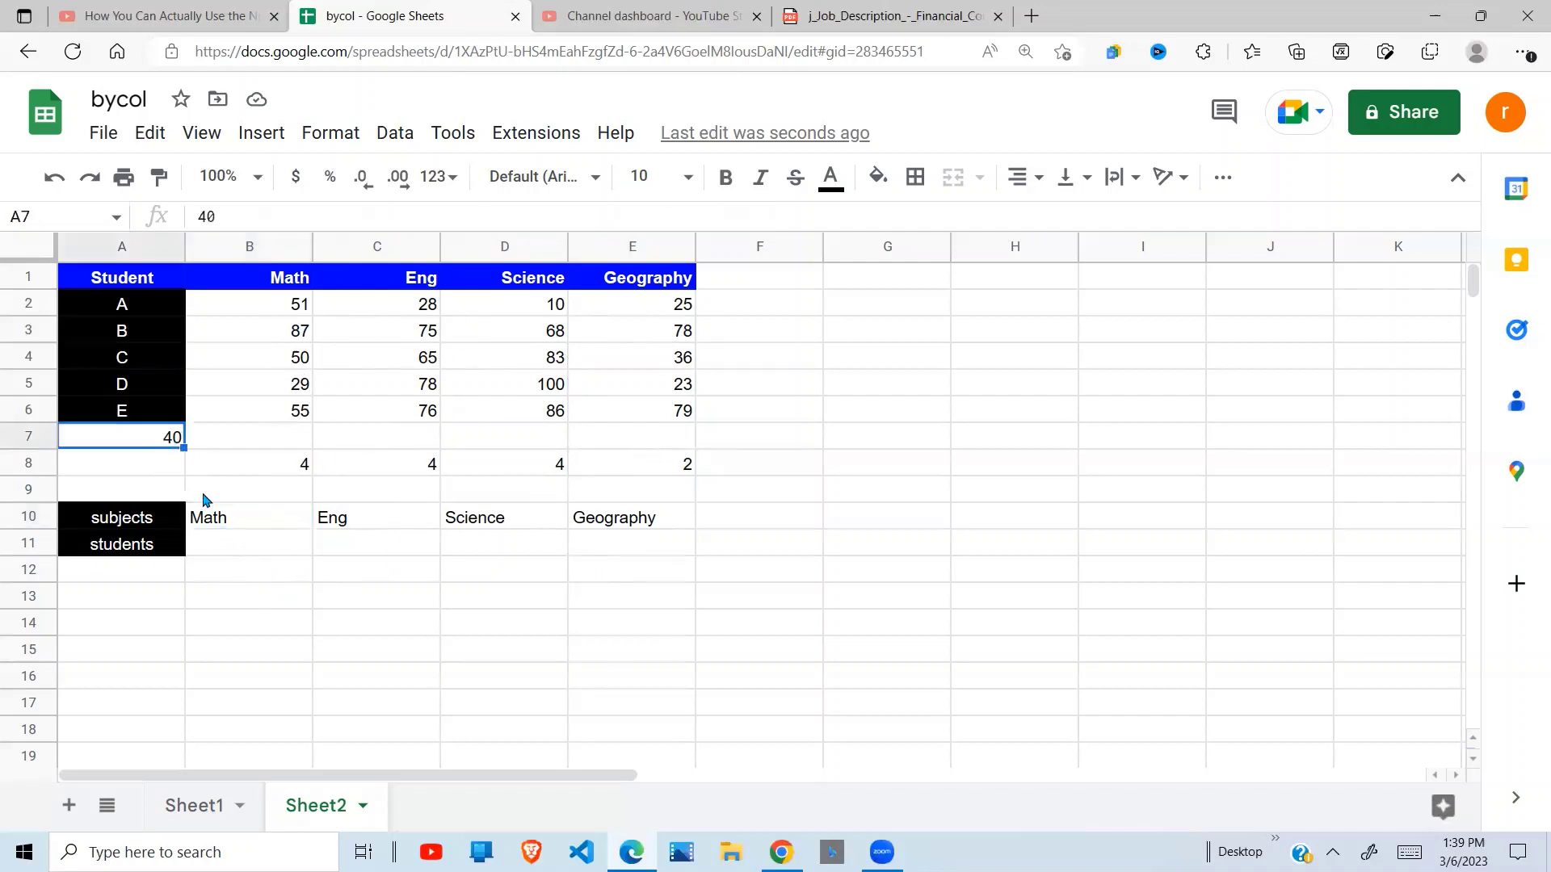
pyautogui.write('80')
pyautogui.press('Return')
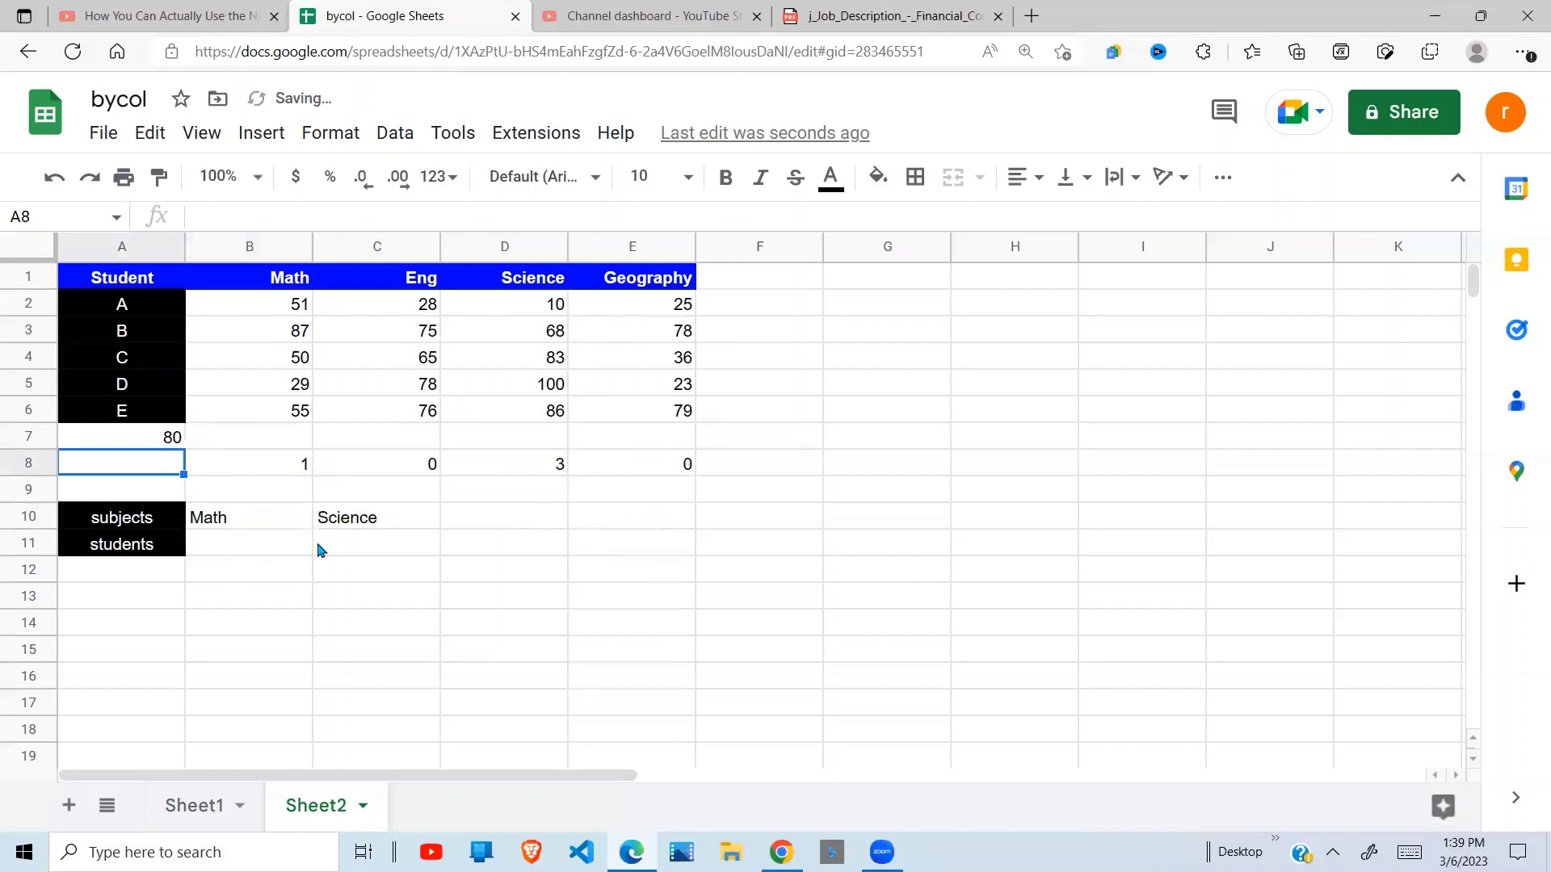
pyautogui.click(206, 517)
pyautogui.click(598, 358)
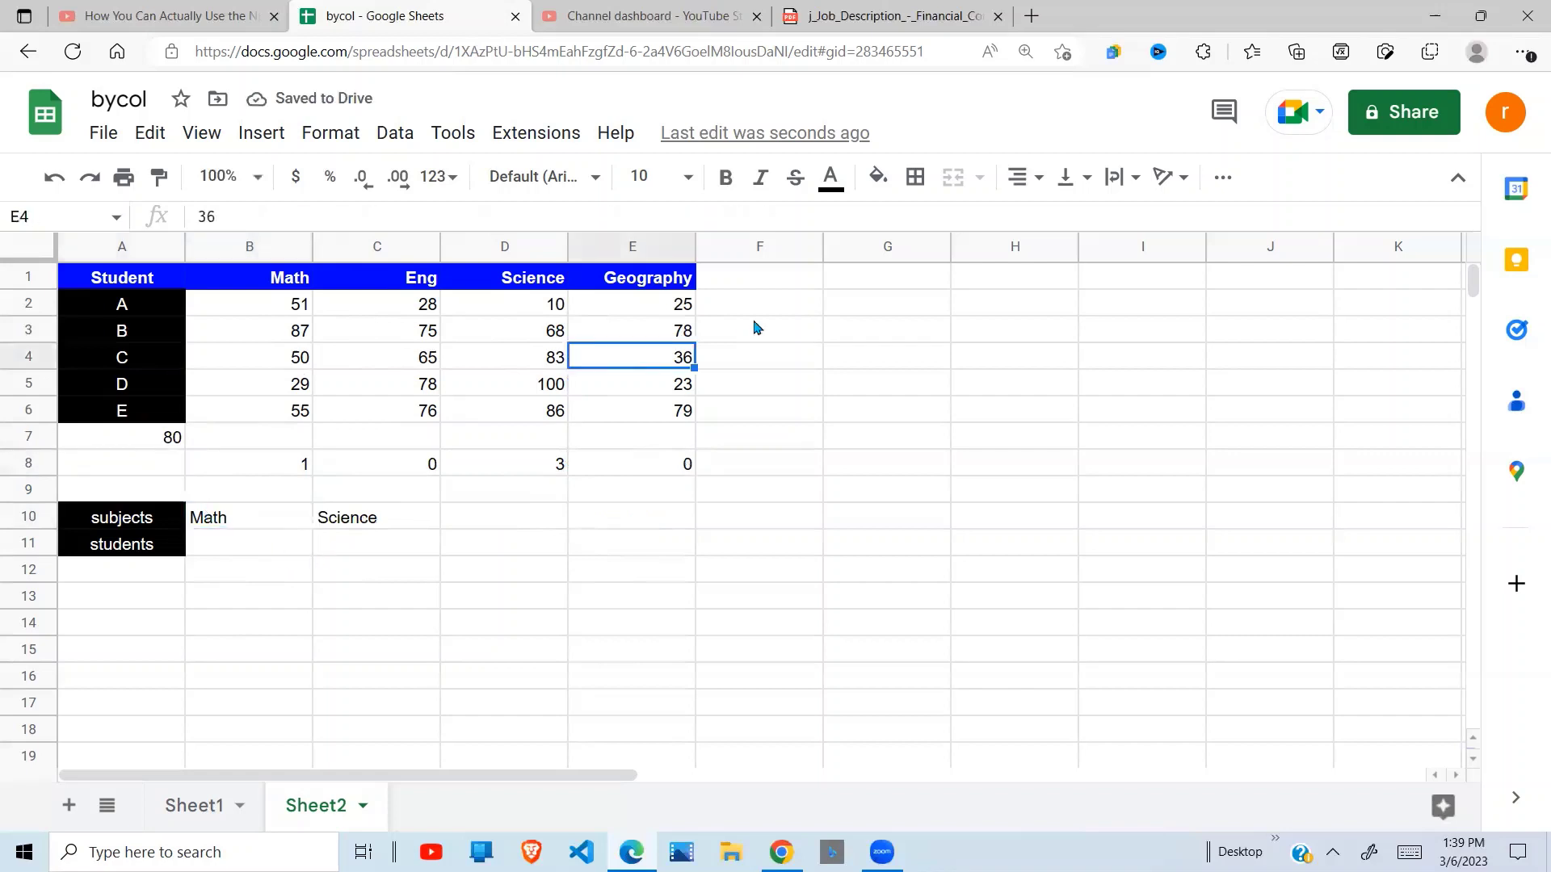
# Enter =byrow(B2:E6,lambda(marks,countif(marks,">"&A7))) in F2, giving counts 0, 1, 1, 1, 1.
pyautogui.click(765, 312)
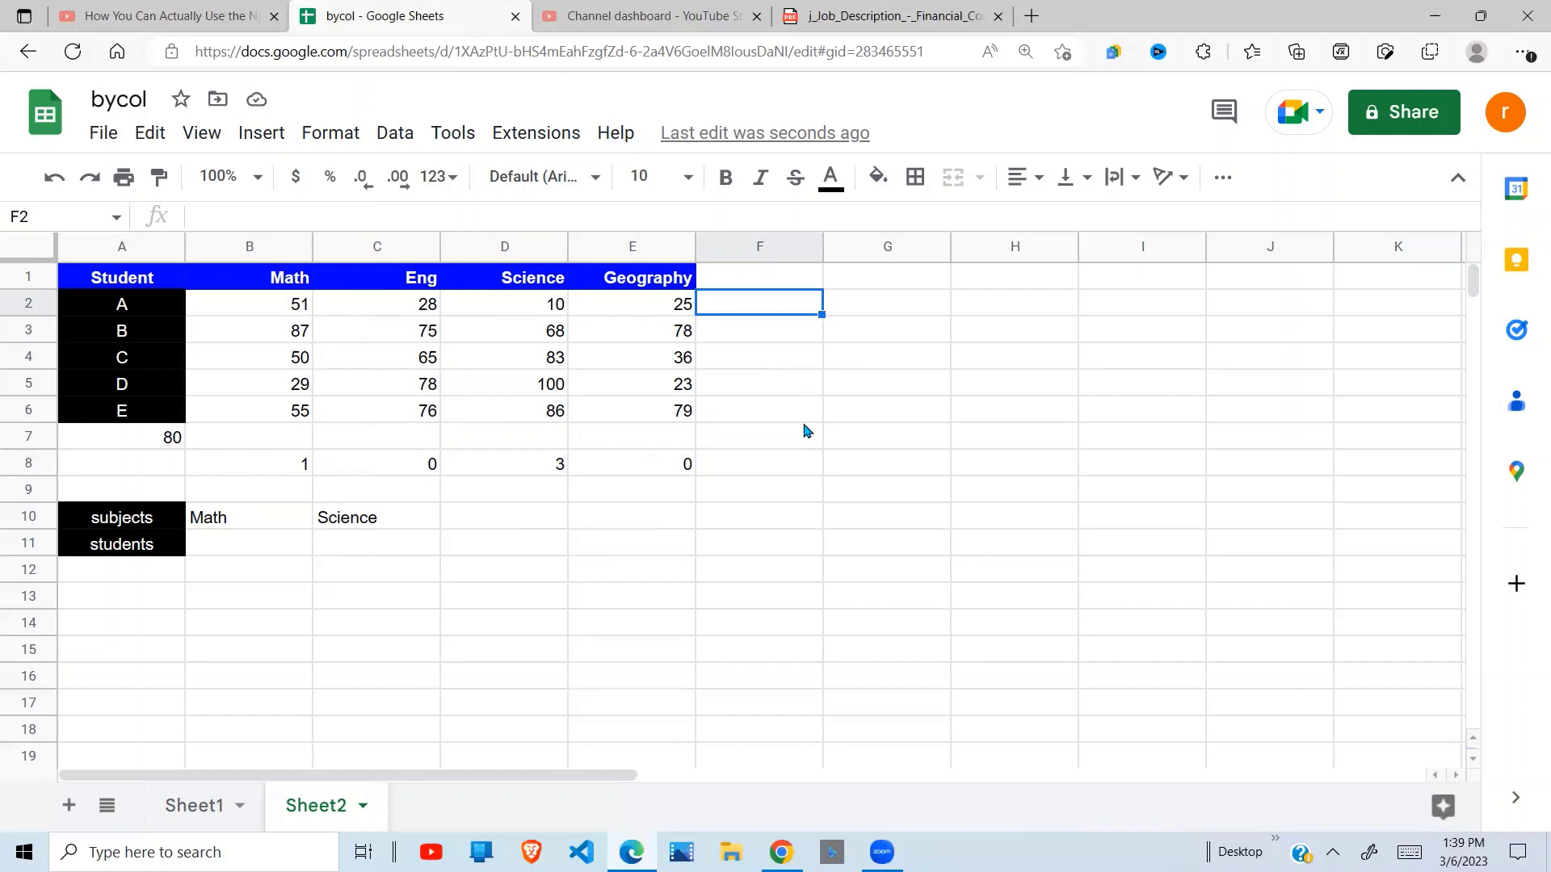
pyautogui.write('=bycol')
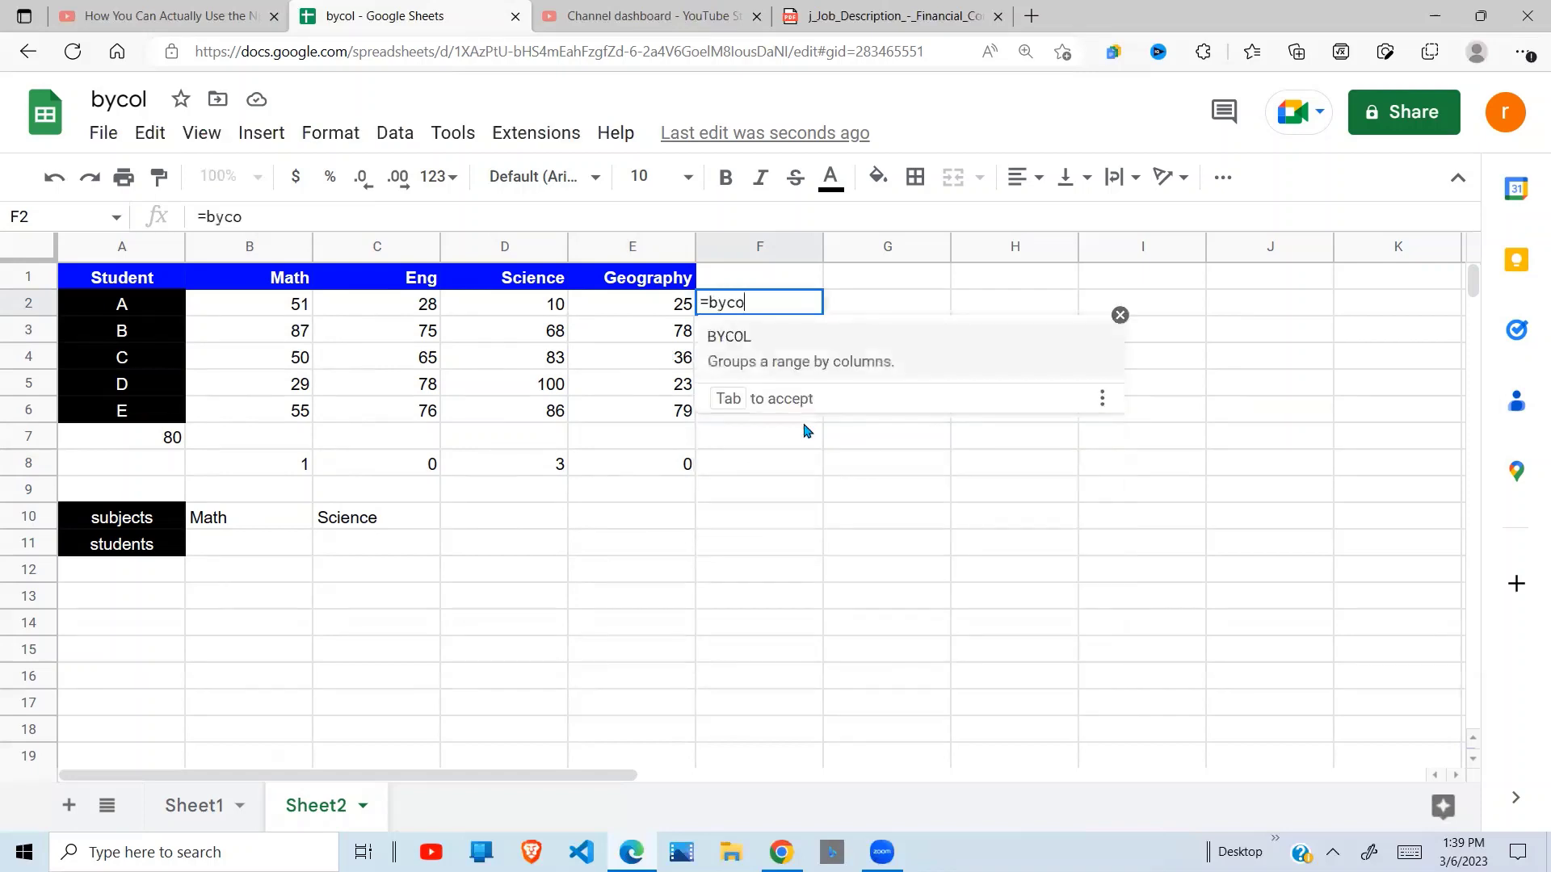
pyautogui.press('BackSpace')
pyautogui.press('BackSpace')
pyautogui.press('BackSpace')
pyautogui.write('row(')
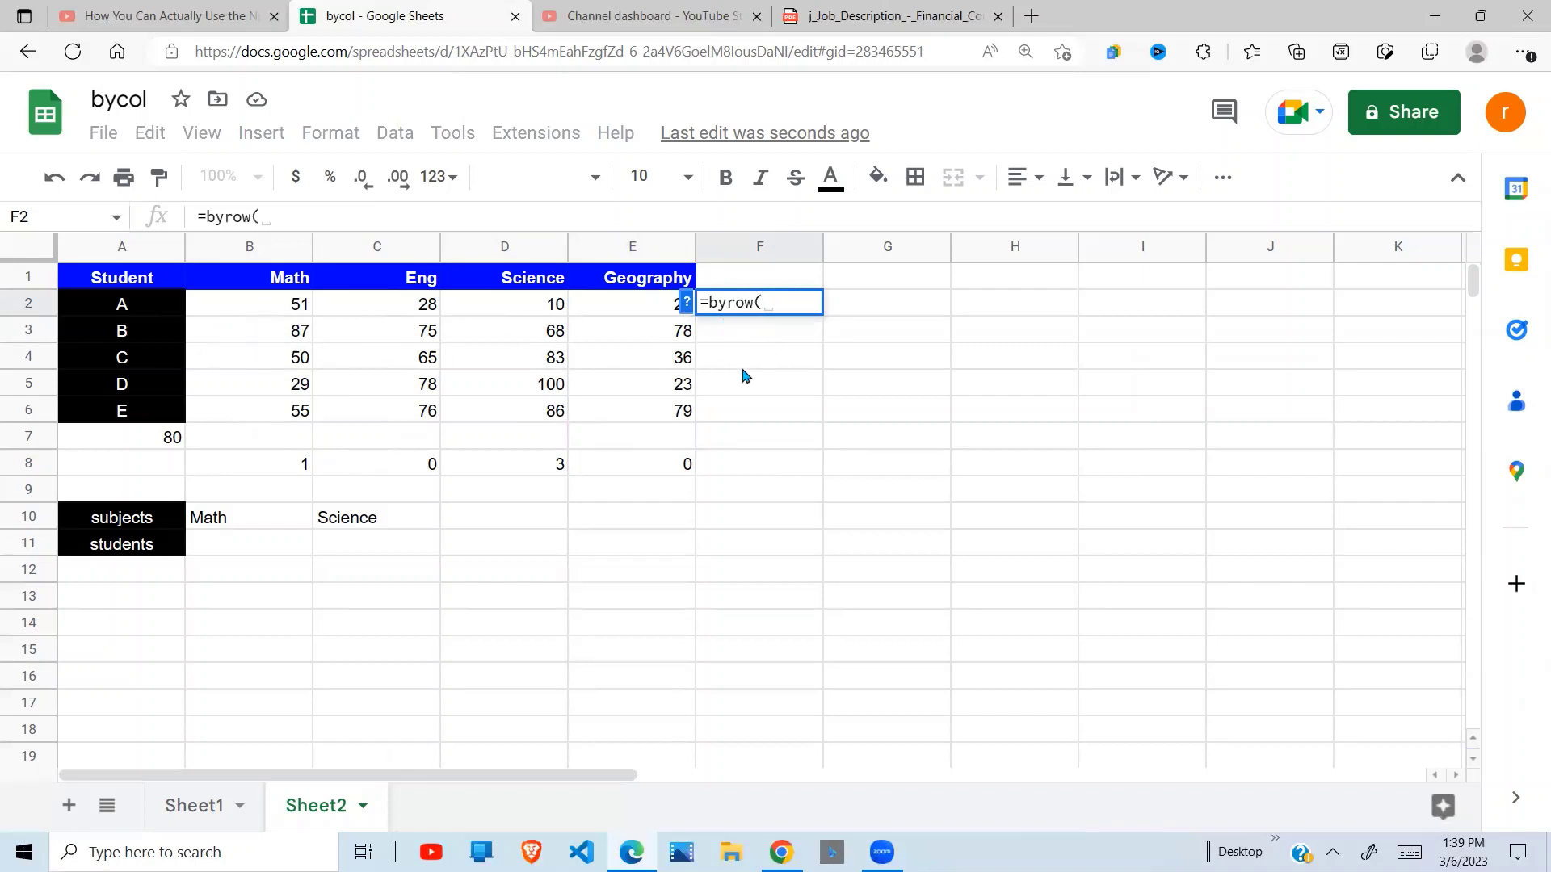
pyautogui.moveTo(288, 313); pyautogui.dragTo(640, 412)
pyautogui.write(',')
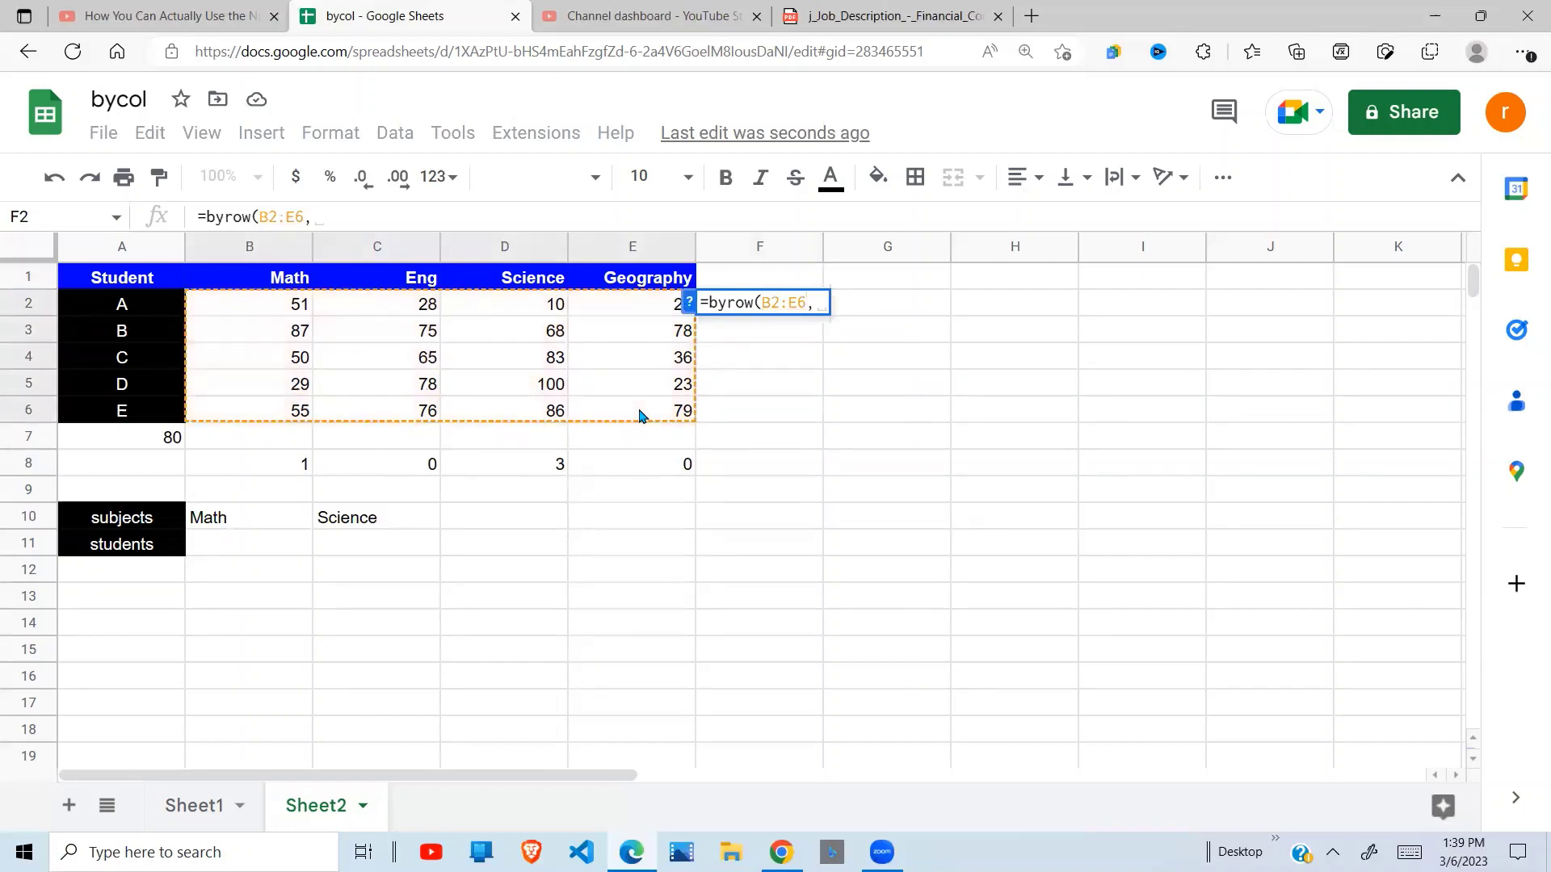
pyautogui.write('lambd')
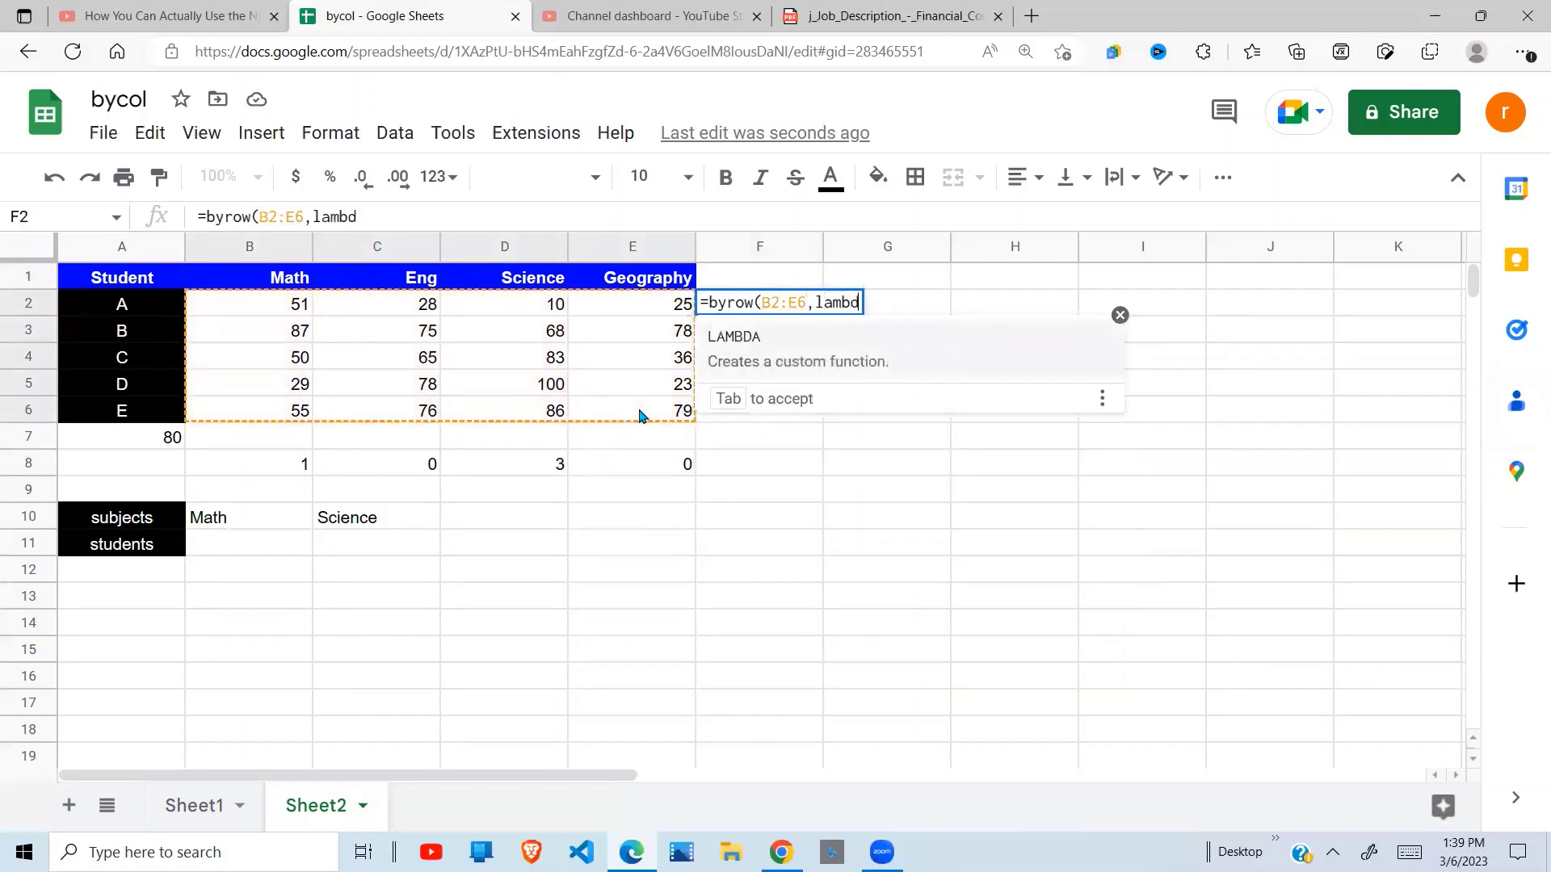
pyautogui.write('a(')
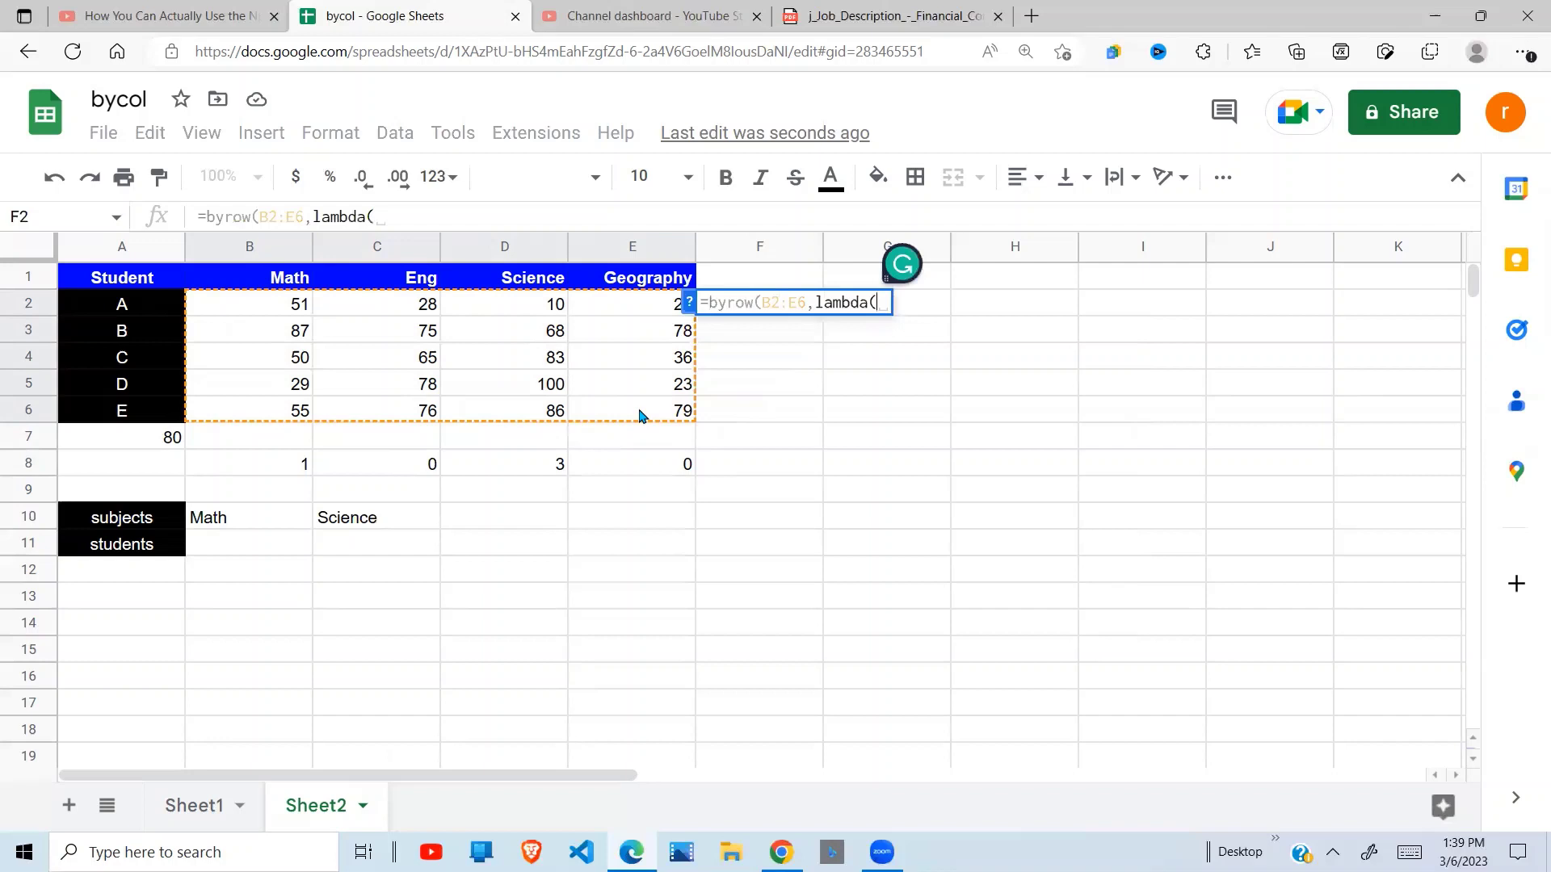
pyautogui.write('mar')
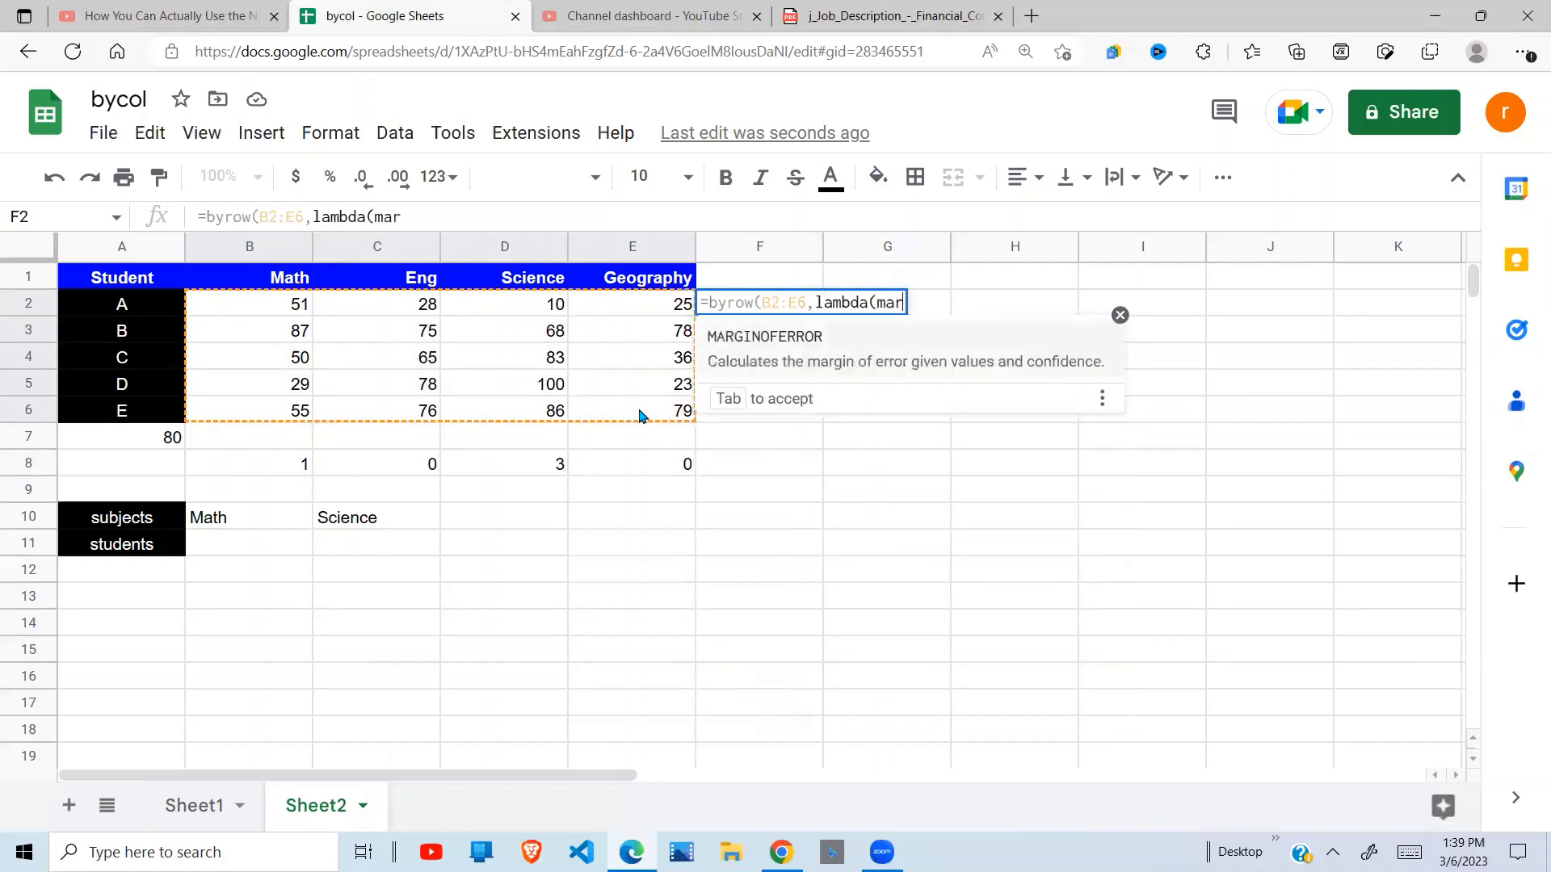
pyautogui.write('ks,')
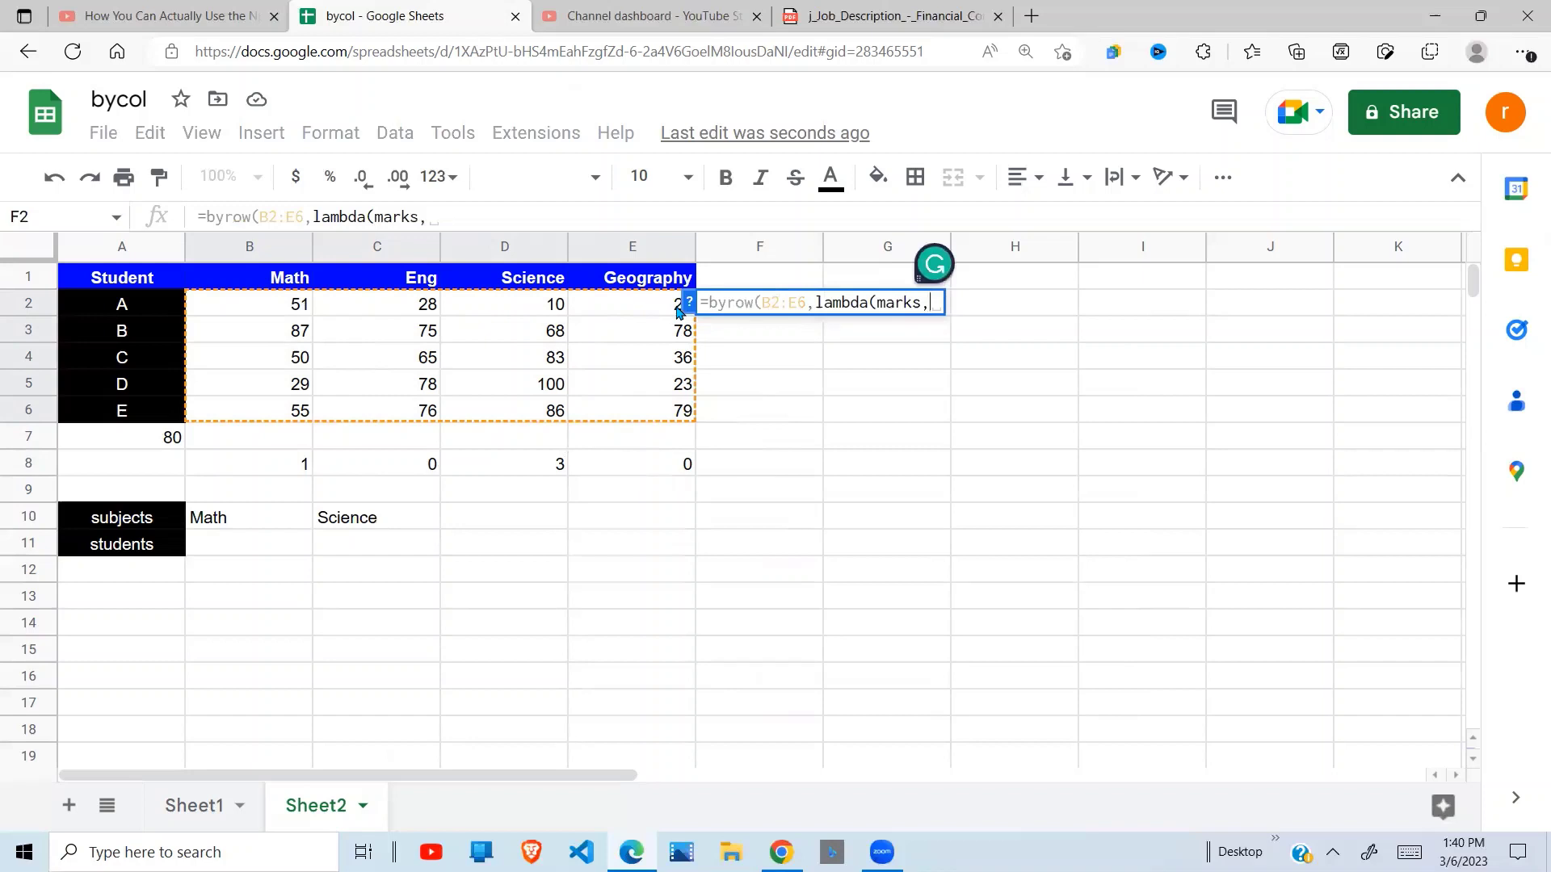
pyautogui.write('count')
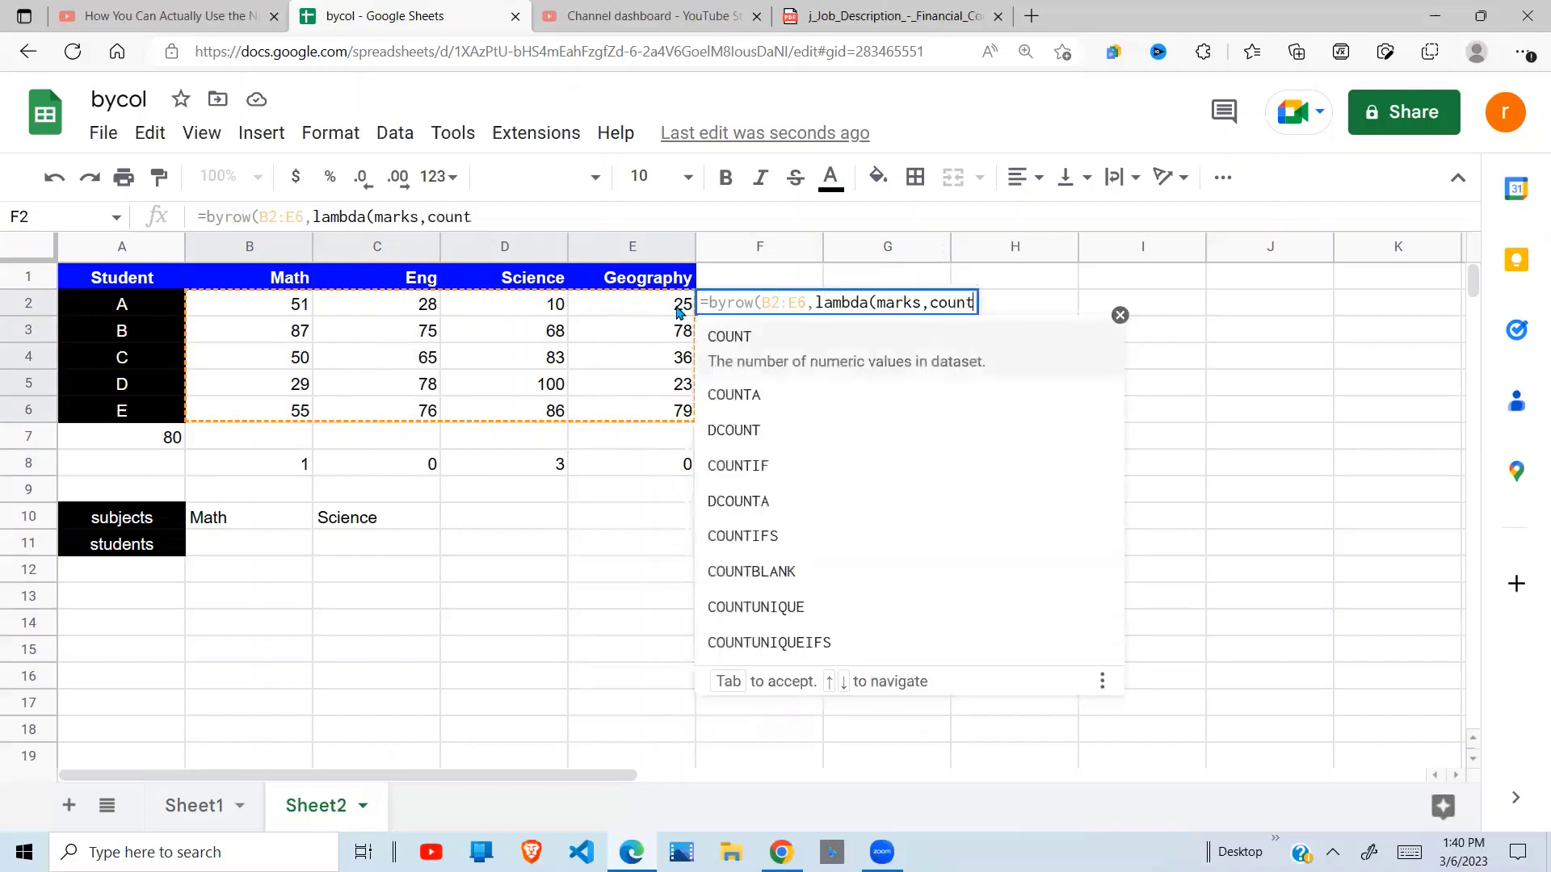
pyautogui.write('if(')
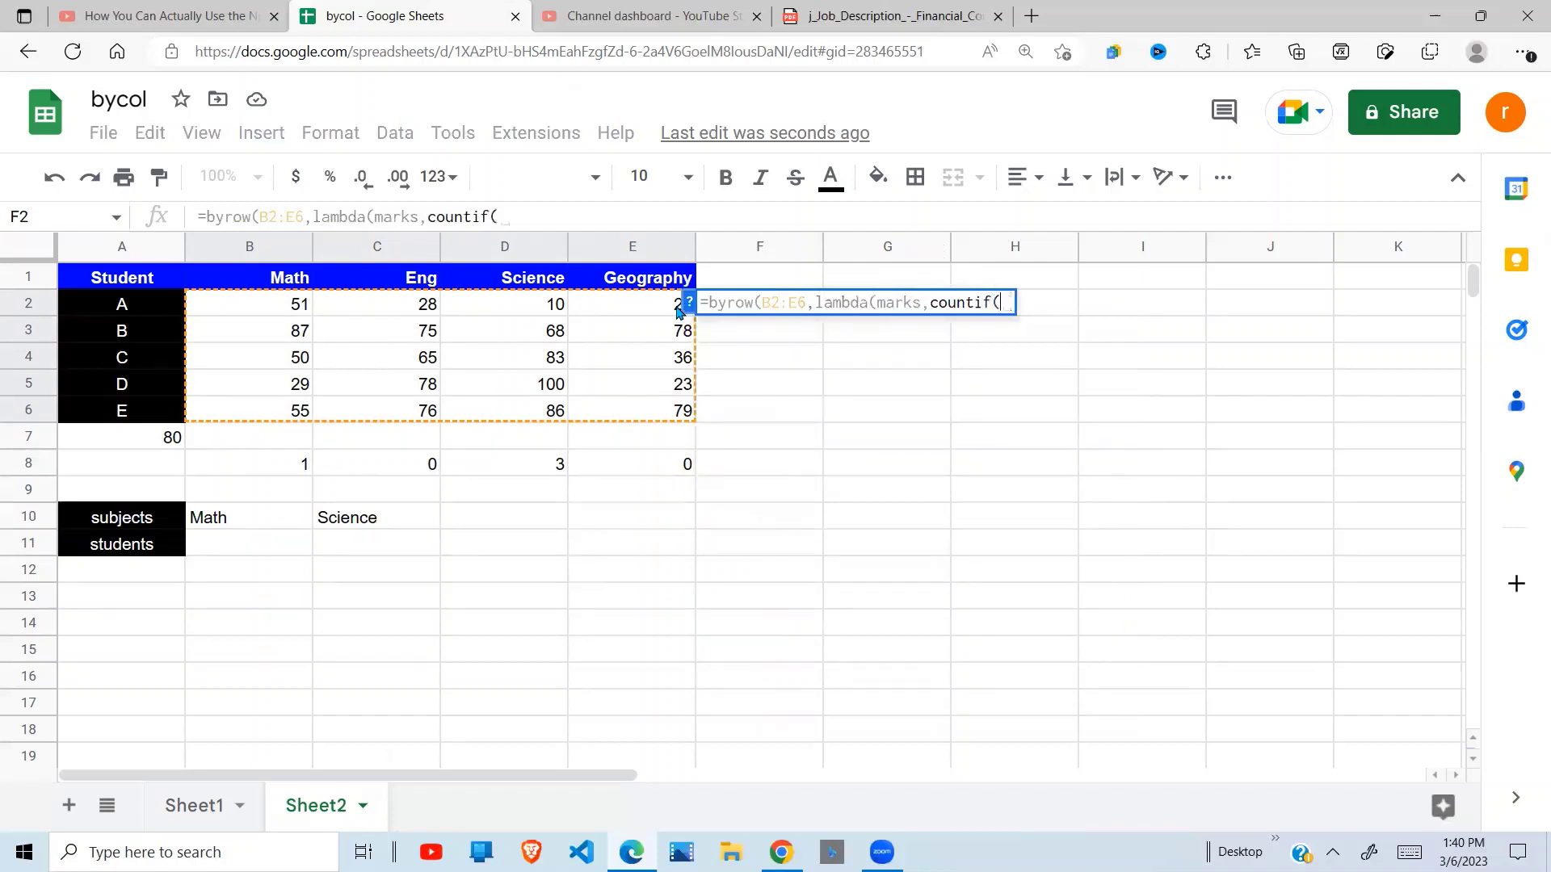
pyautogui.write('marks')
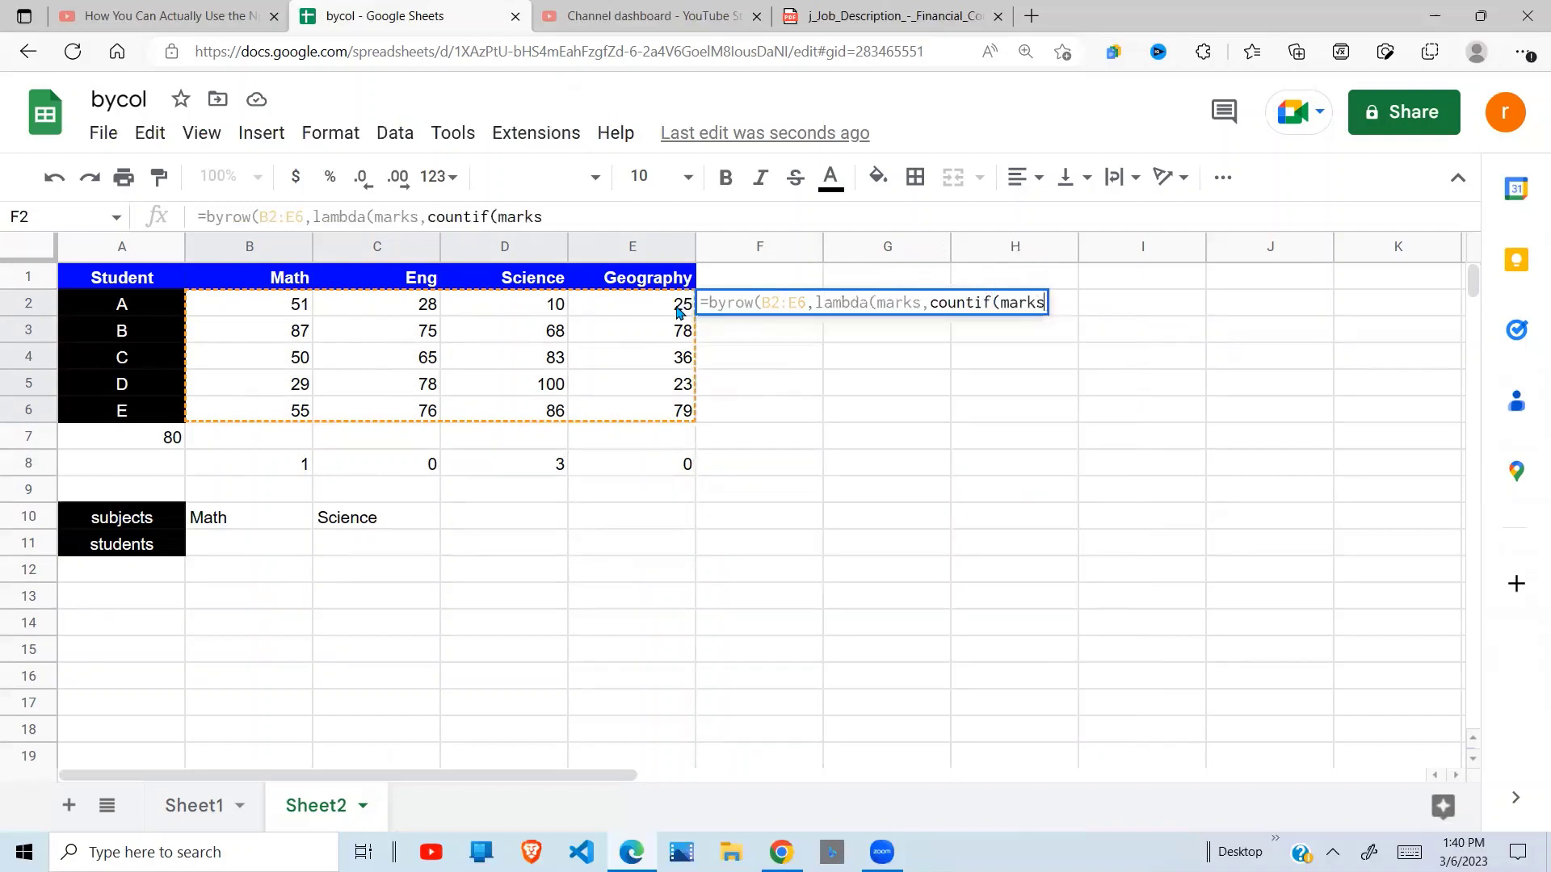
pyautogui.write(',"')
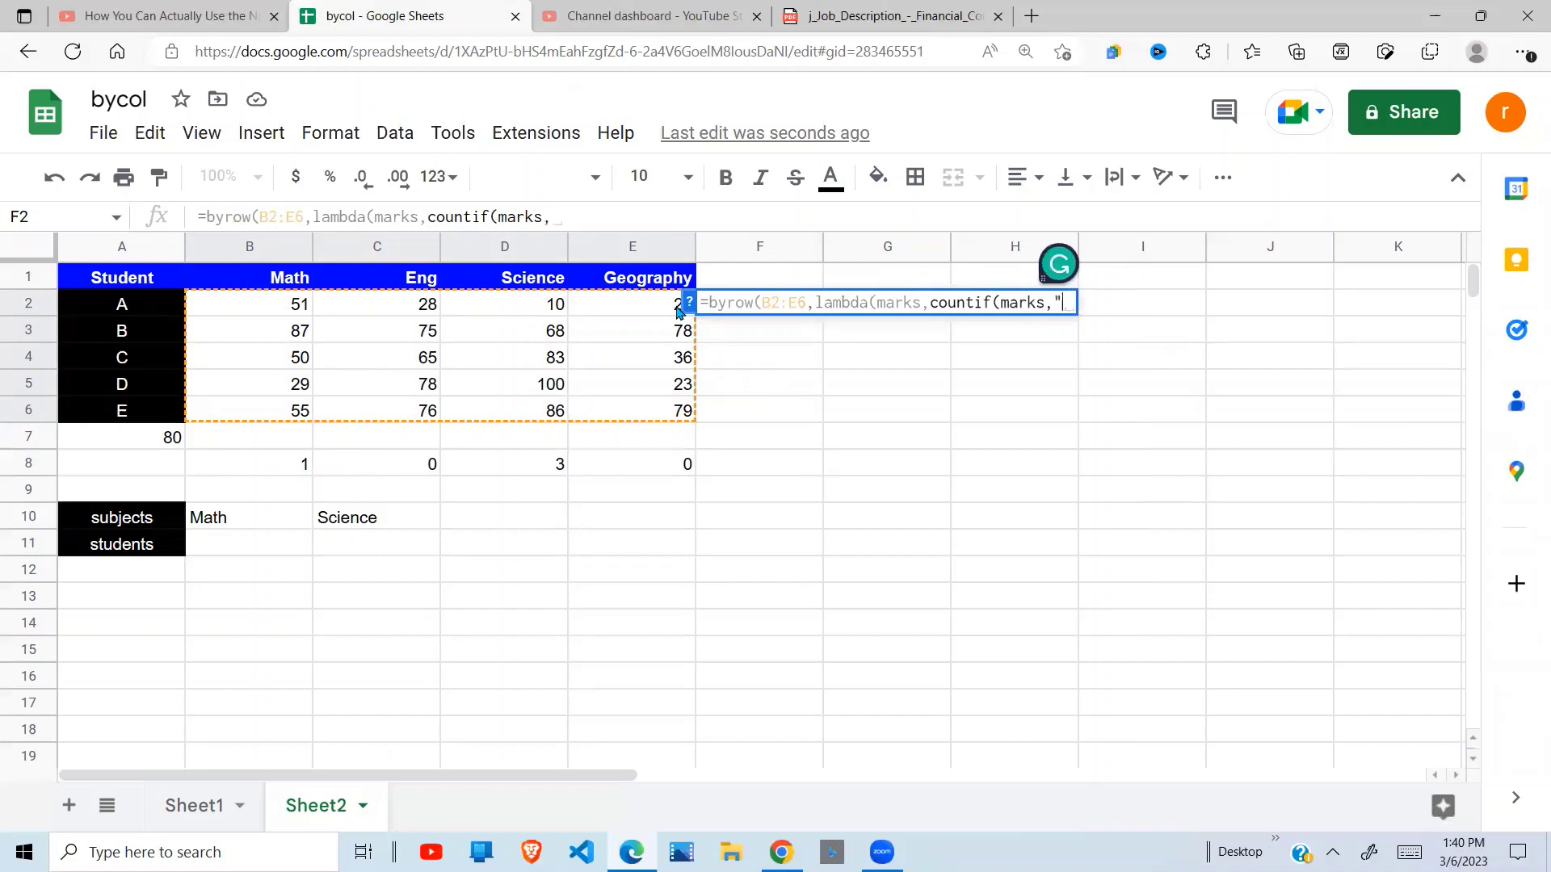
pyautogui.write('>"&')
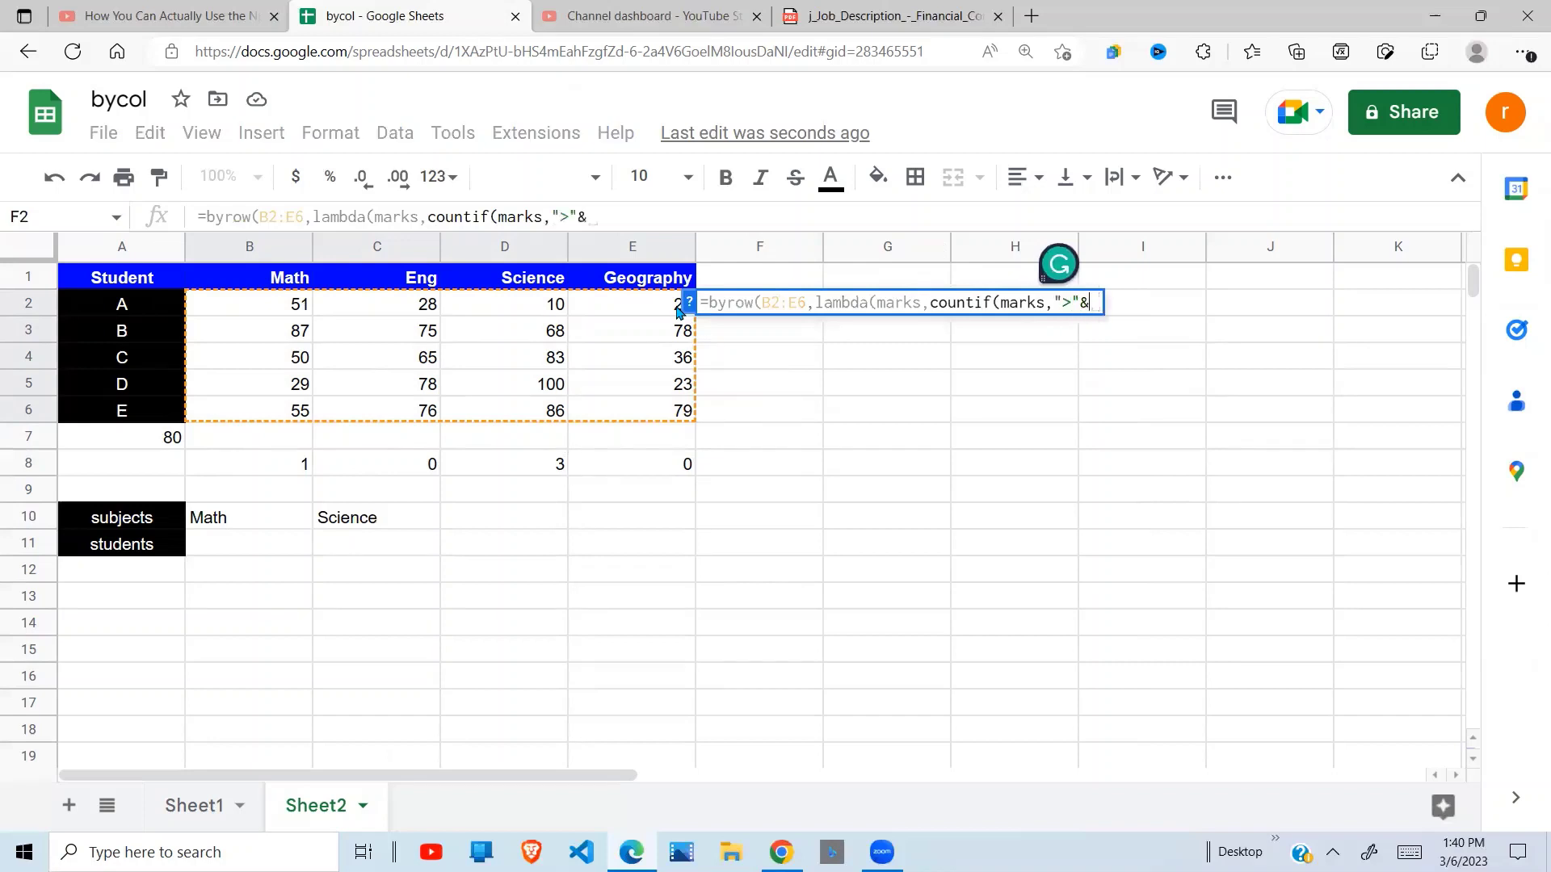
pyautogui.click(179, 444)
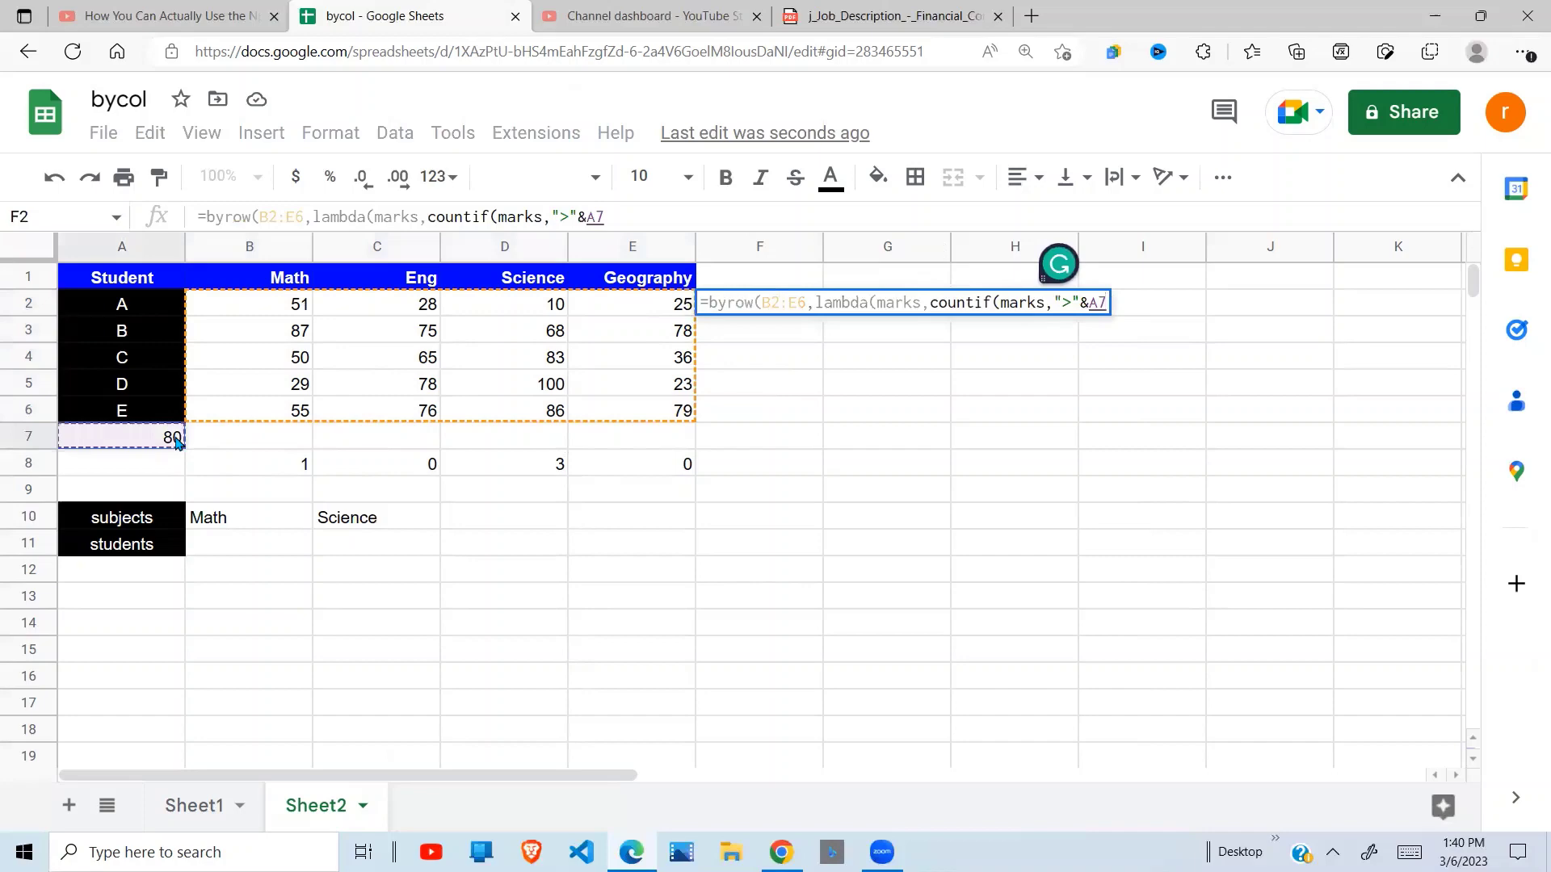
pyautogui.write(')')
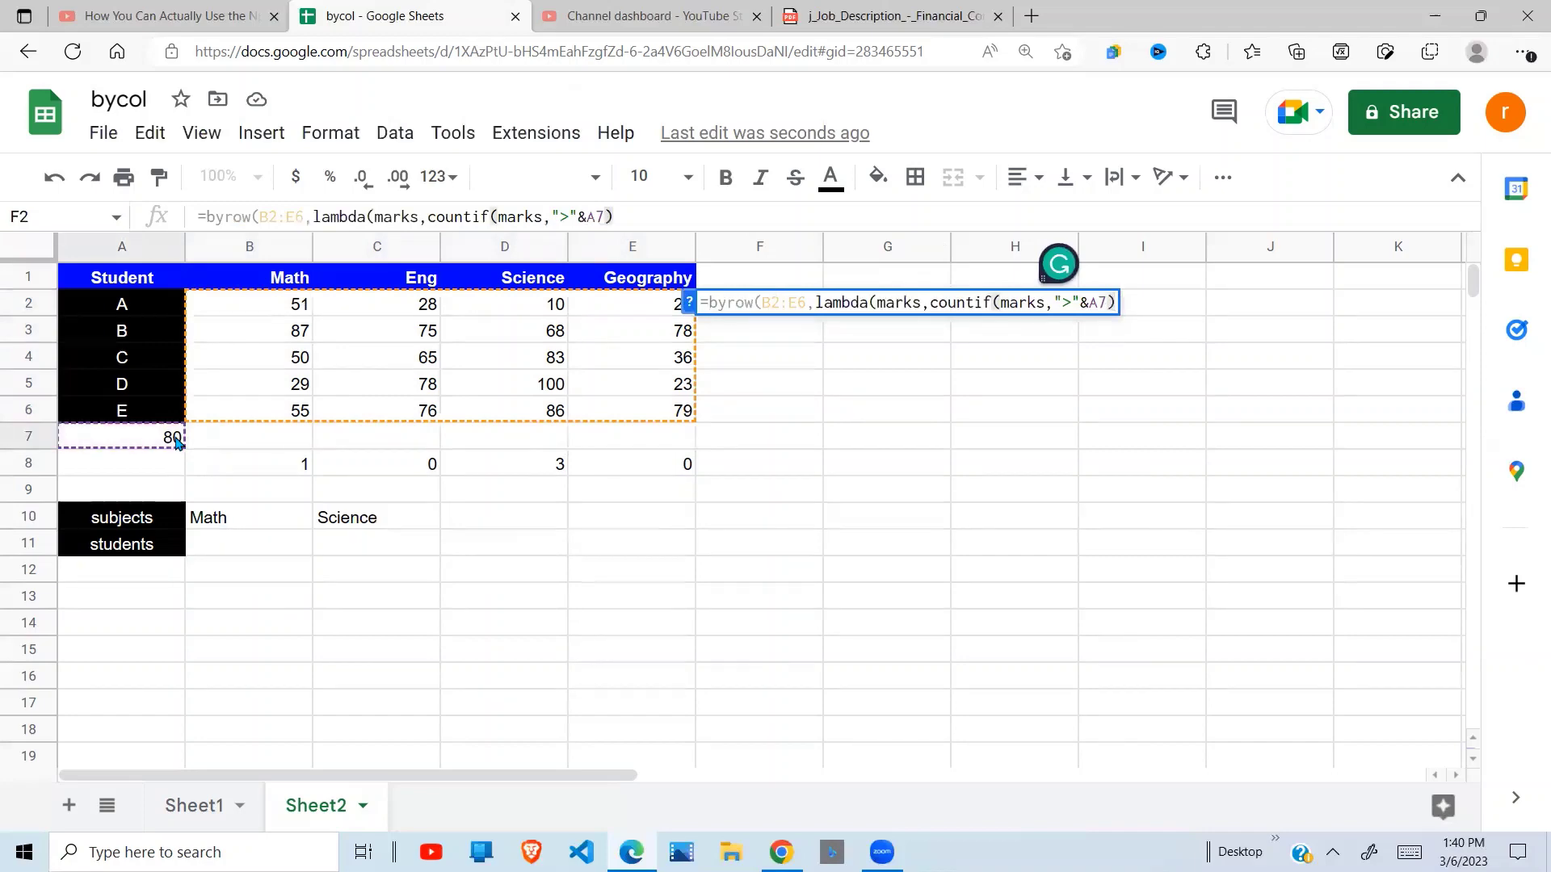
pyautogui.write('))')
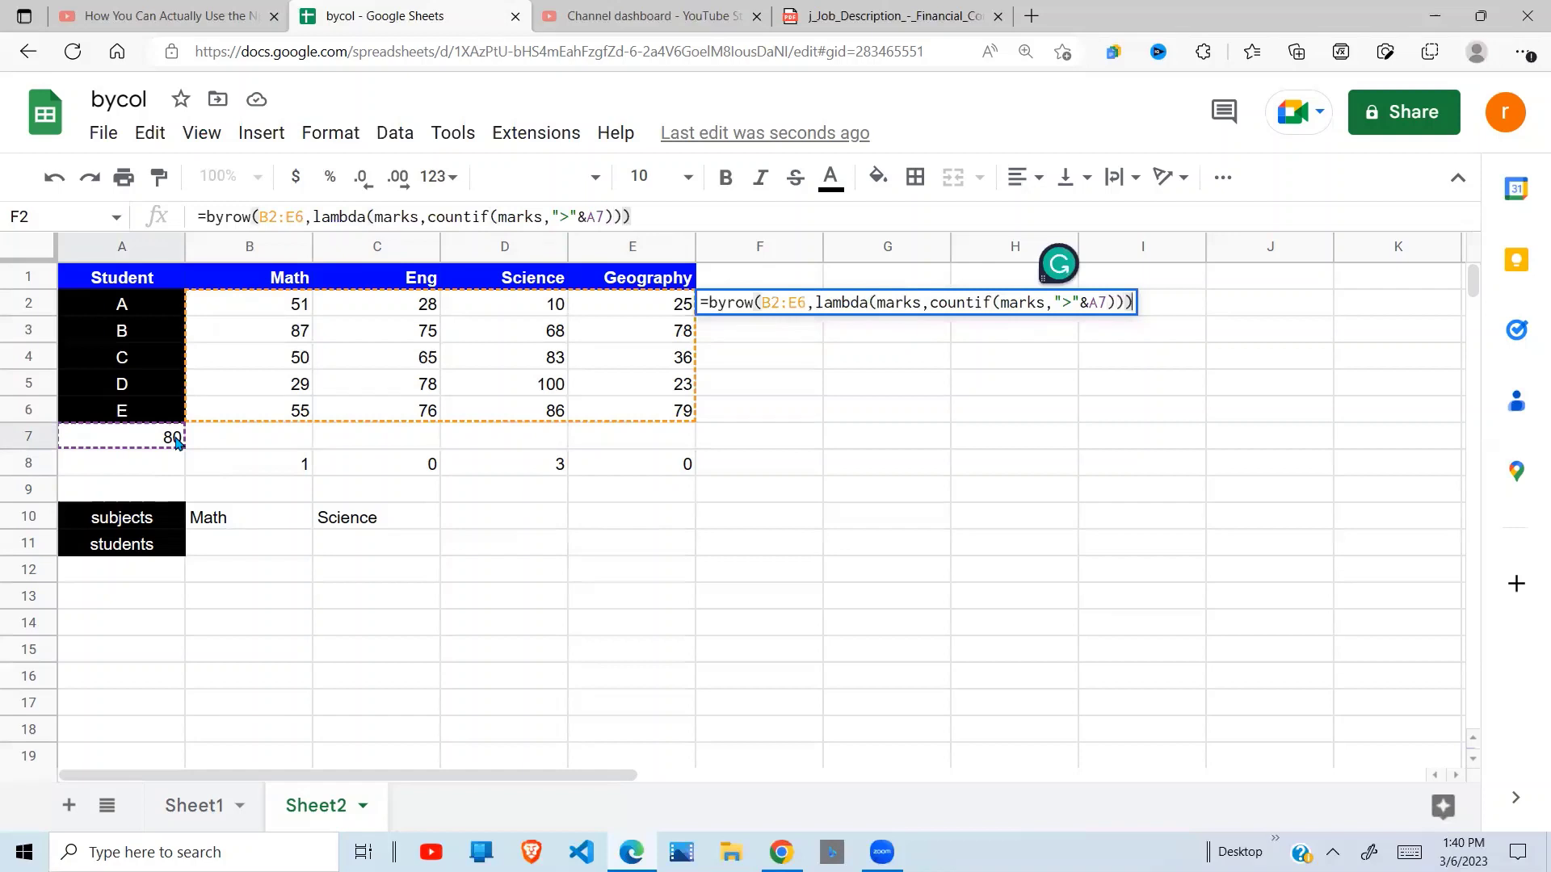
pyautogui.press('Return')
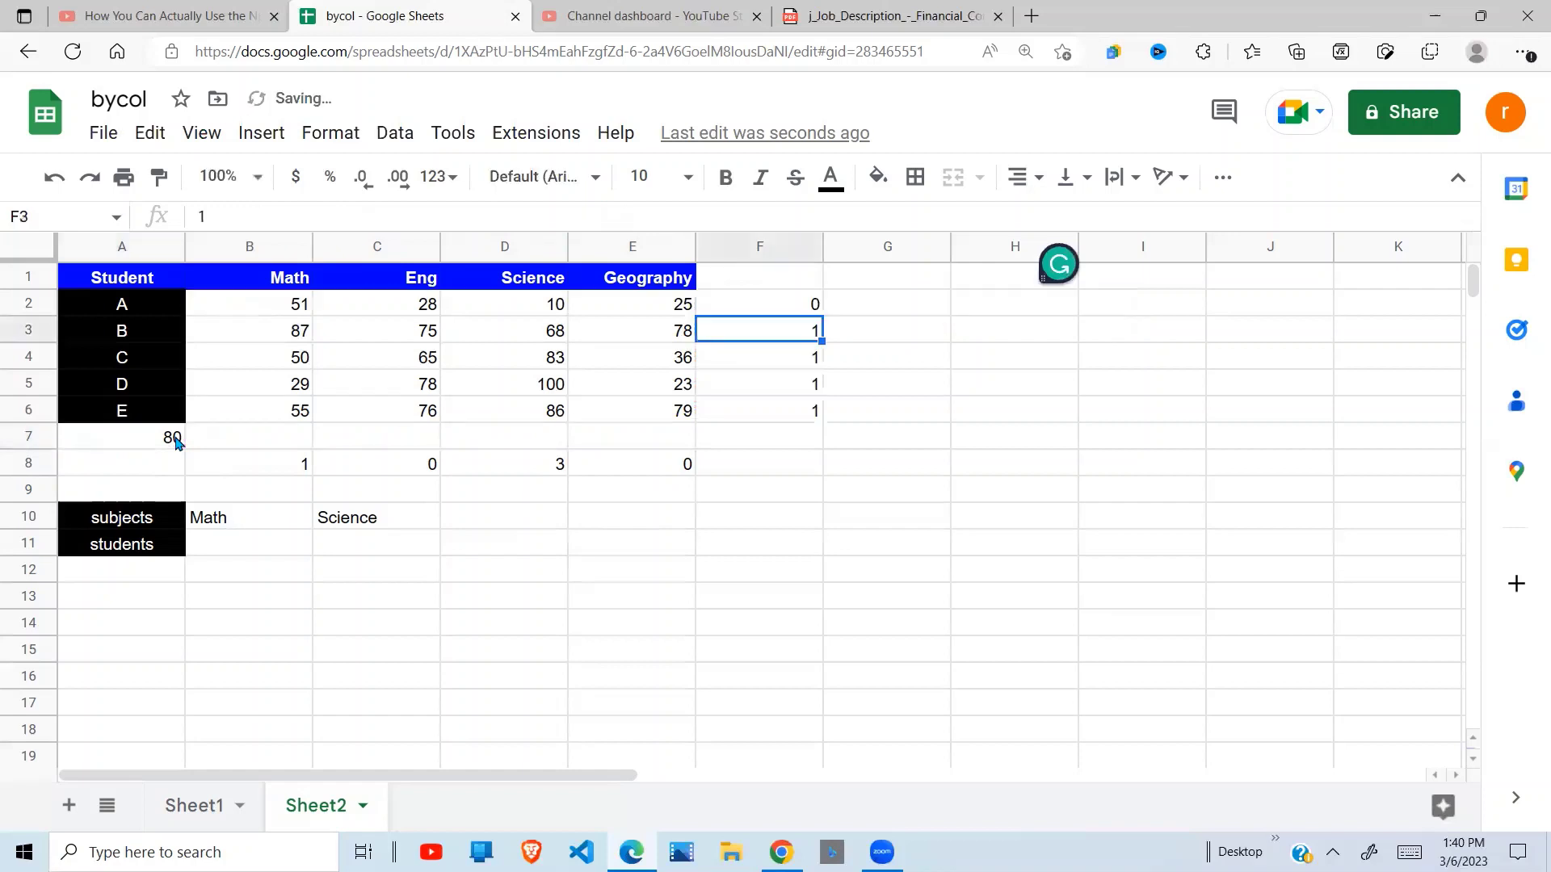
# Compare the column F counts with students A and B's marks.
pyautogui.click(774, 464)
pyautogui.click(814, 306)
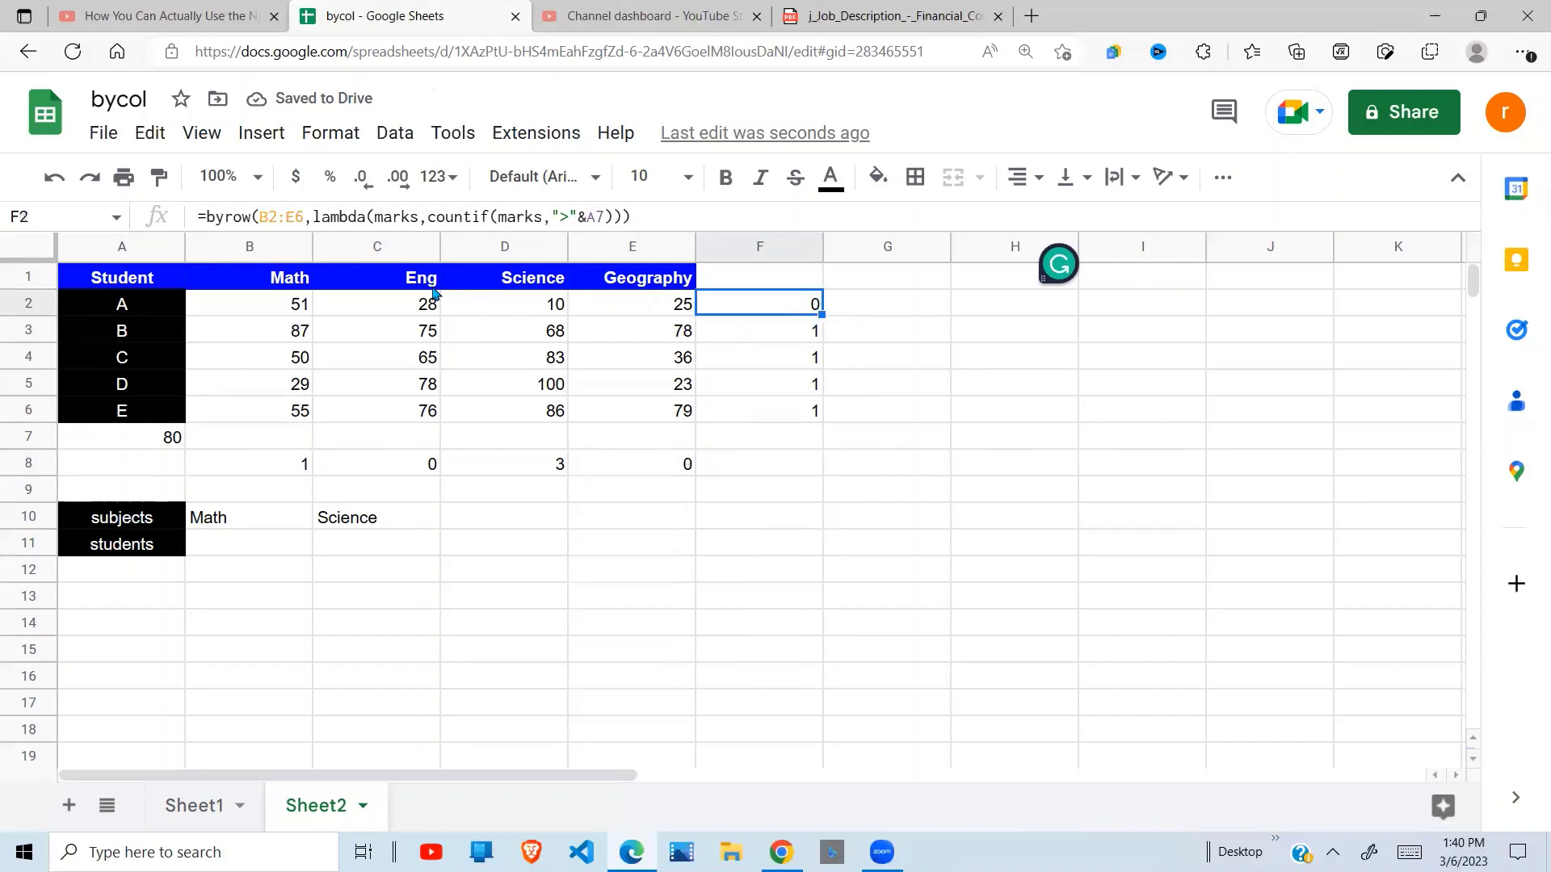
pyautogui.moveTo(312, 305); pyautogui.dragTo(647, 304)
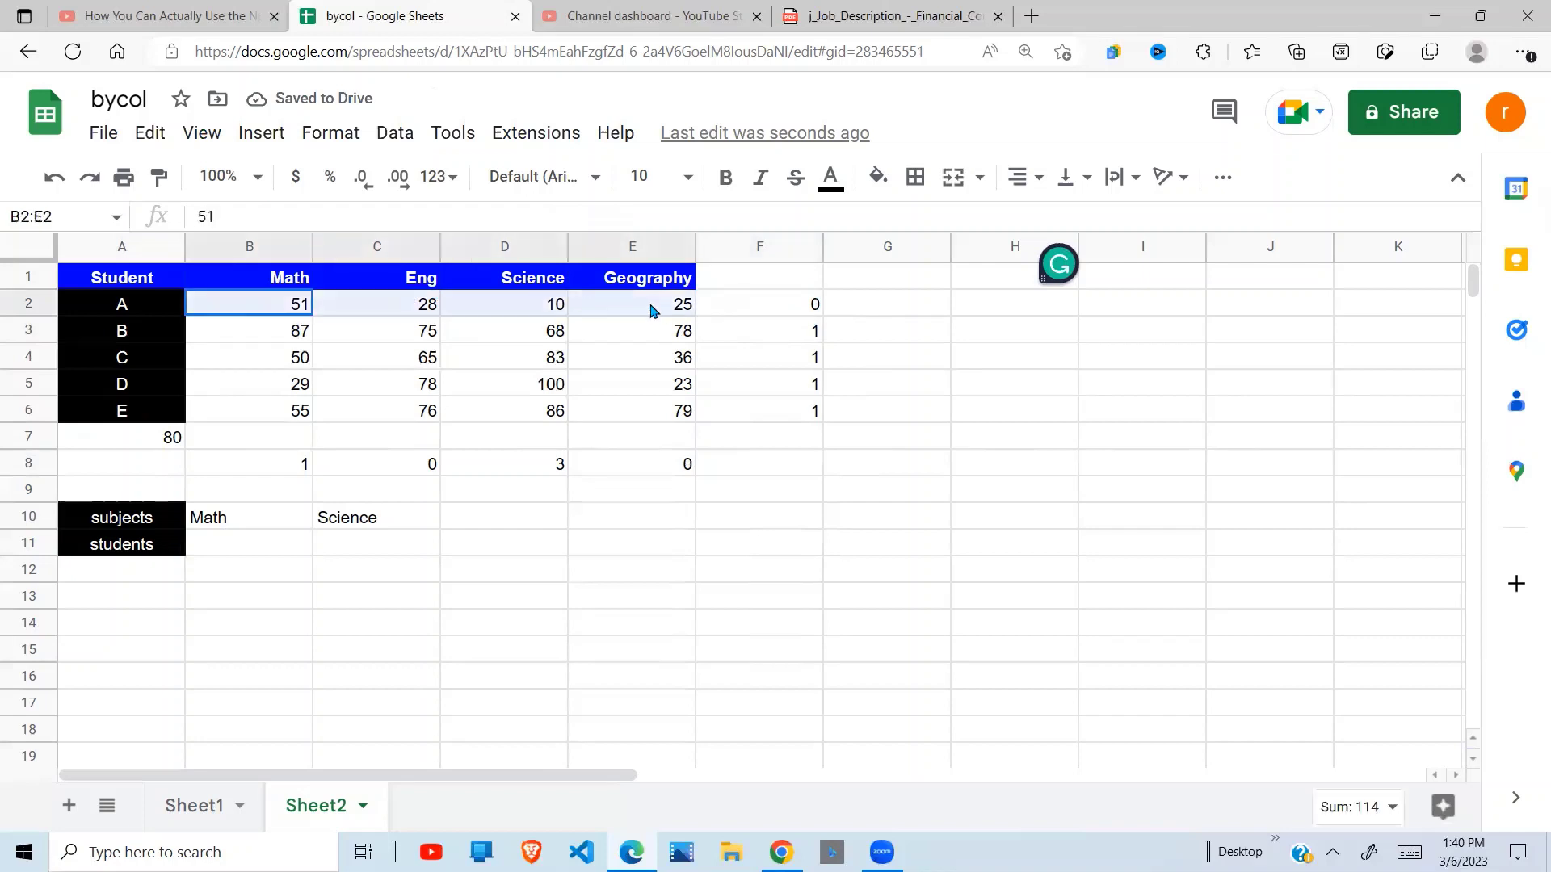
pyautogui.click(790, 306)
pyautogui.click(136, 305)
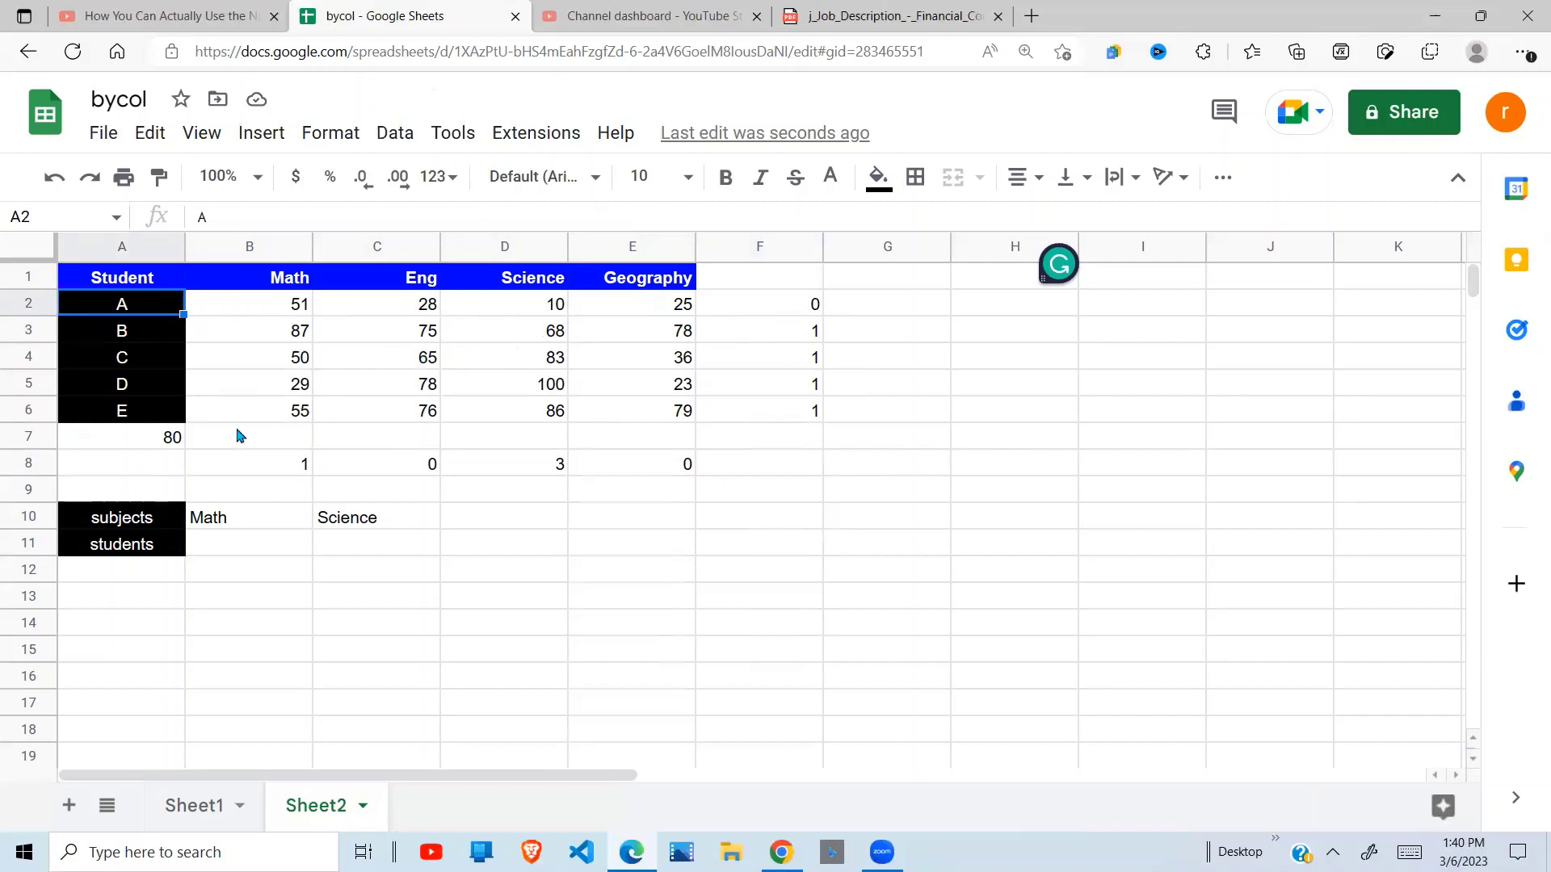
pyautogui.click(759, 365)
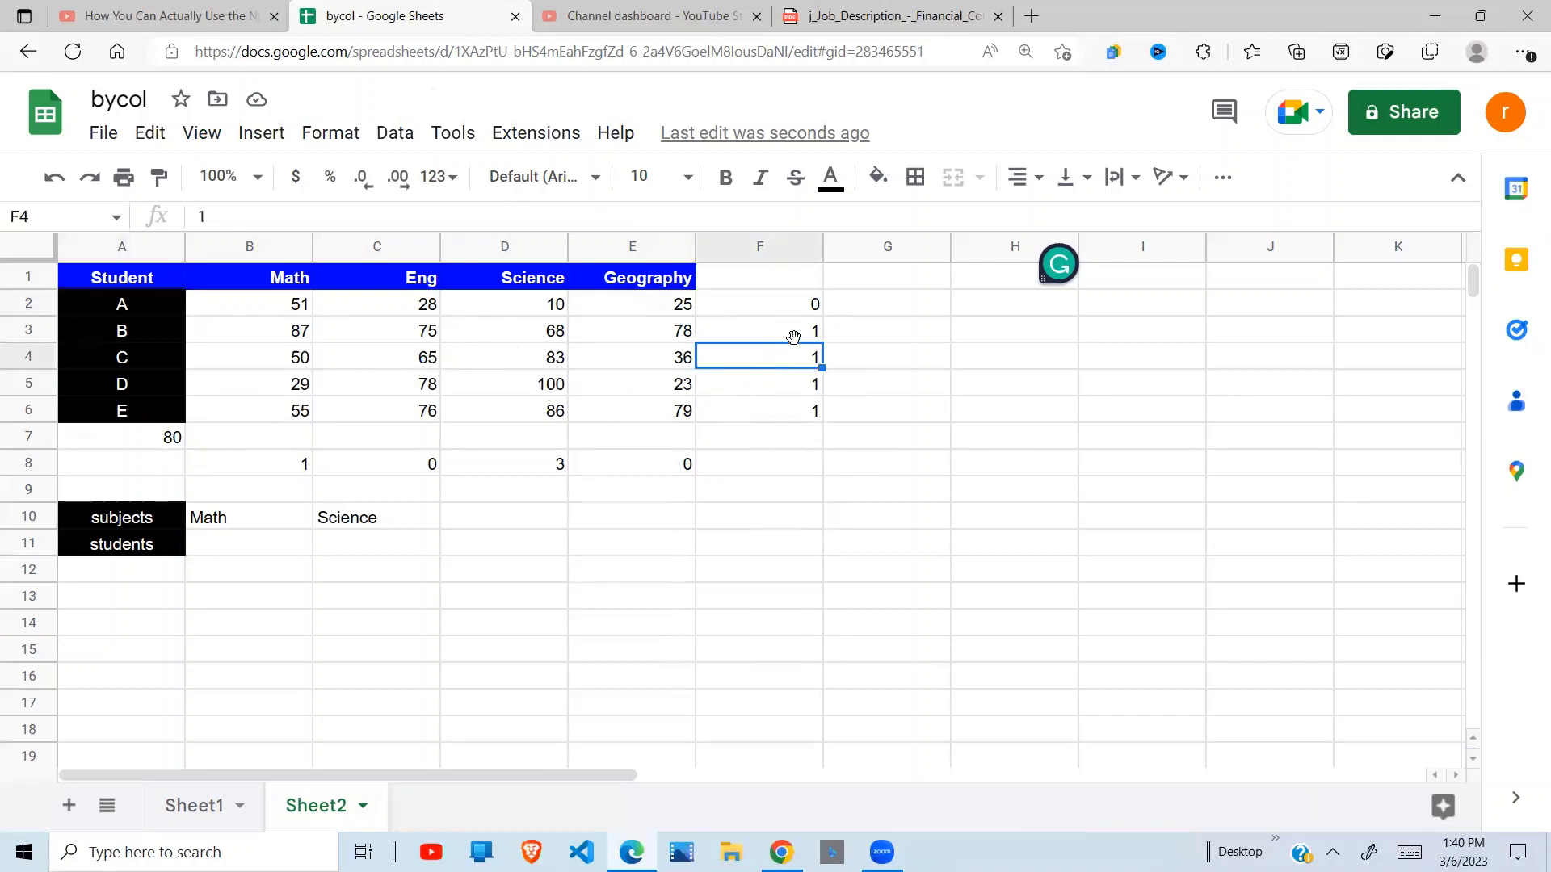
pyautogui.click(817, 338)
pyautogui.moveTo(289, 335); pyautogui.dragTo(647, 336)
pyautogui.click(162, 343)
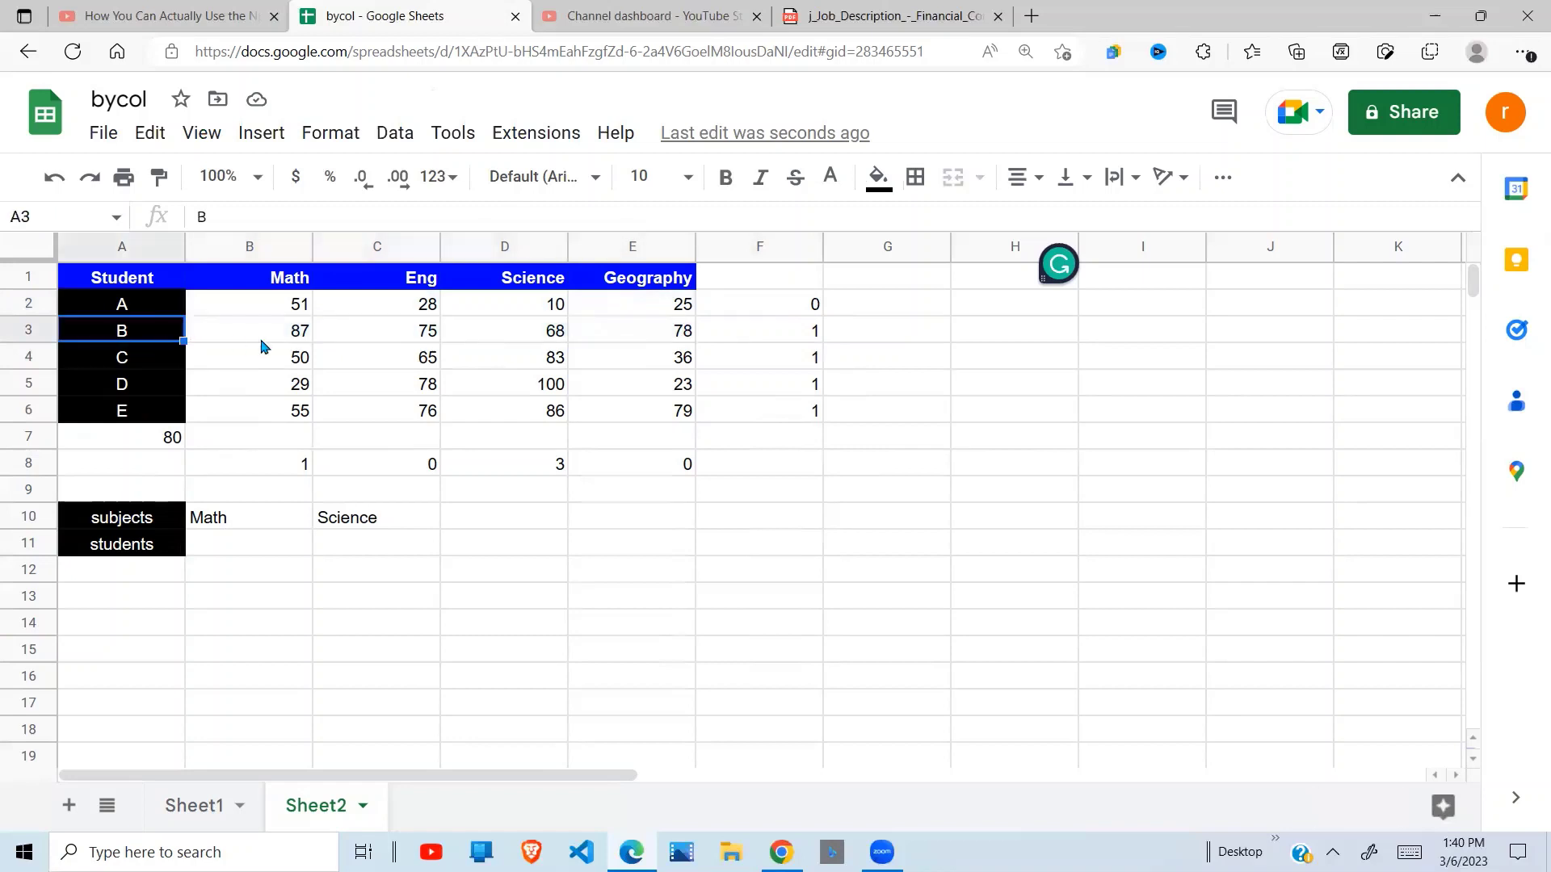
pyautogui.click(291, 344)
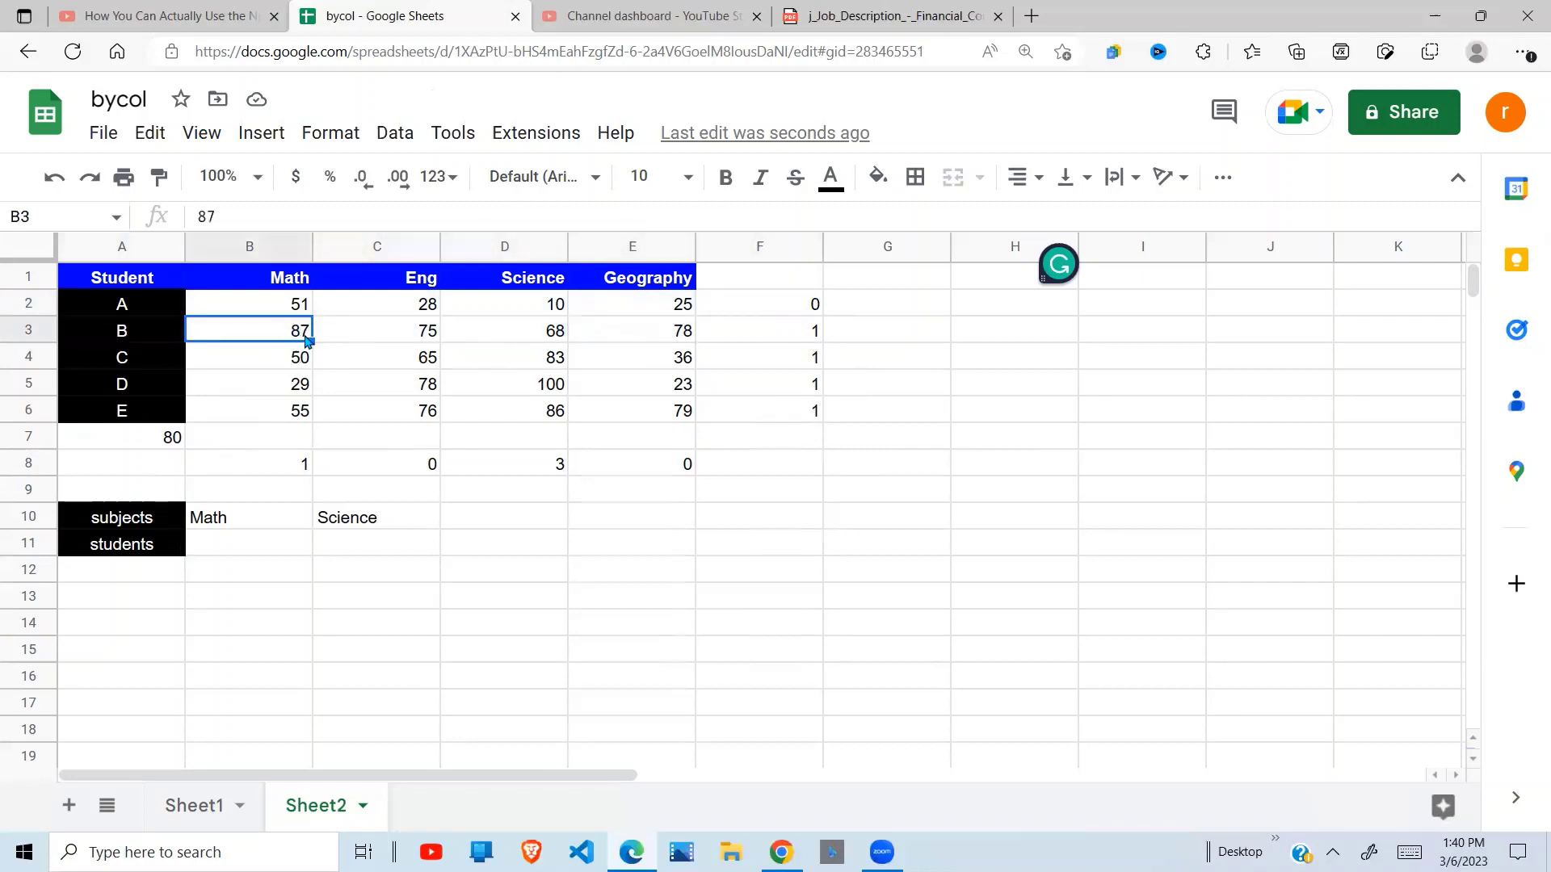
# Change student B's Eng mark in C3 to 81, then to 70.
pyautogui.click(432, 336)
pyautogui.write('81')
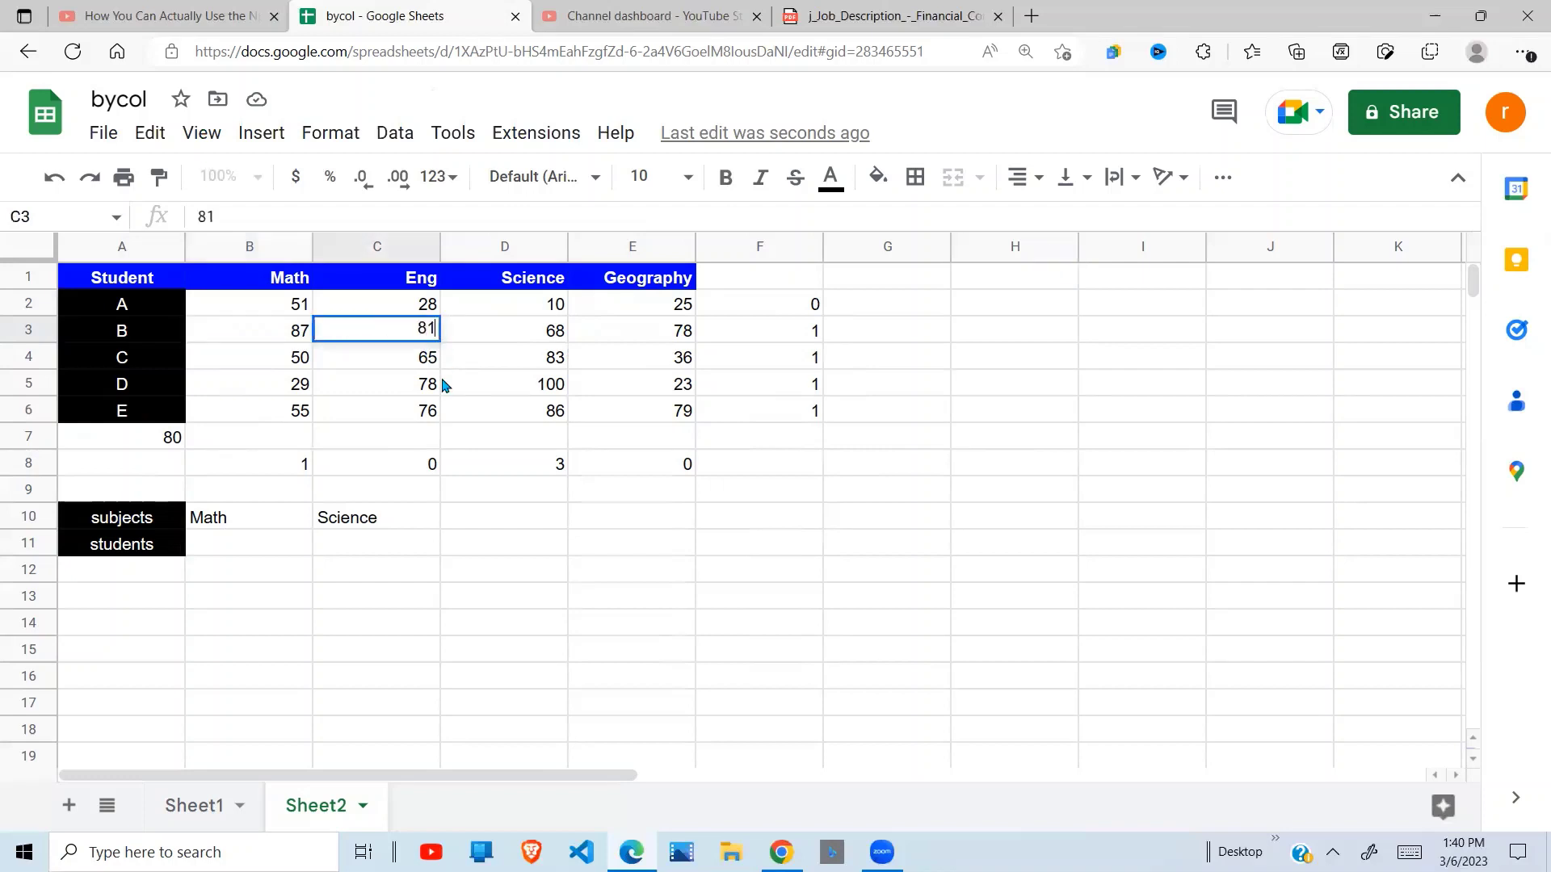
pyautogui.press('Return')
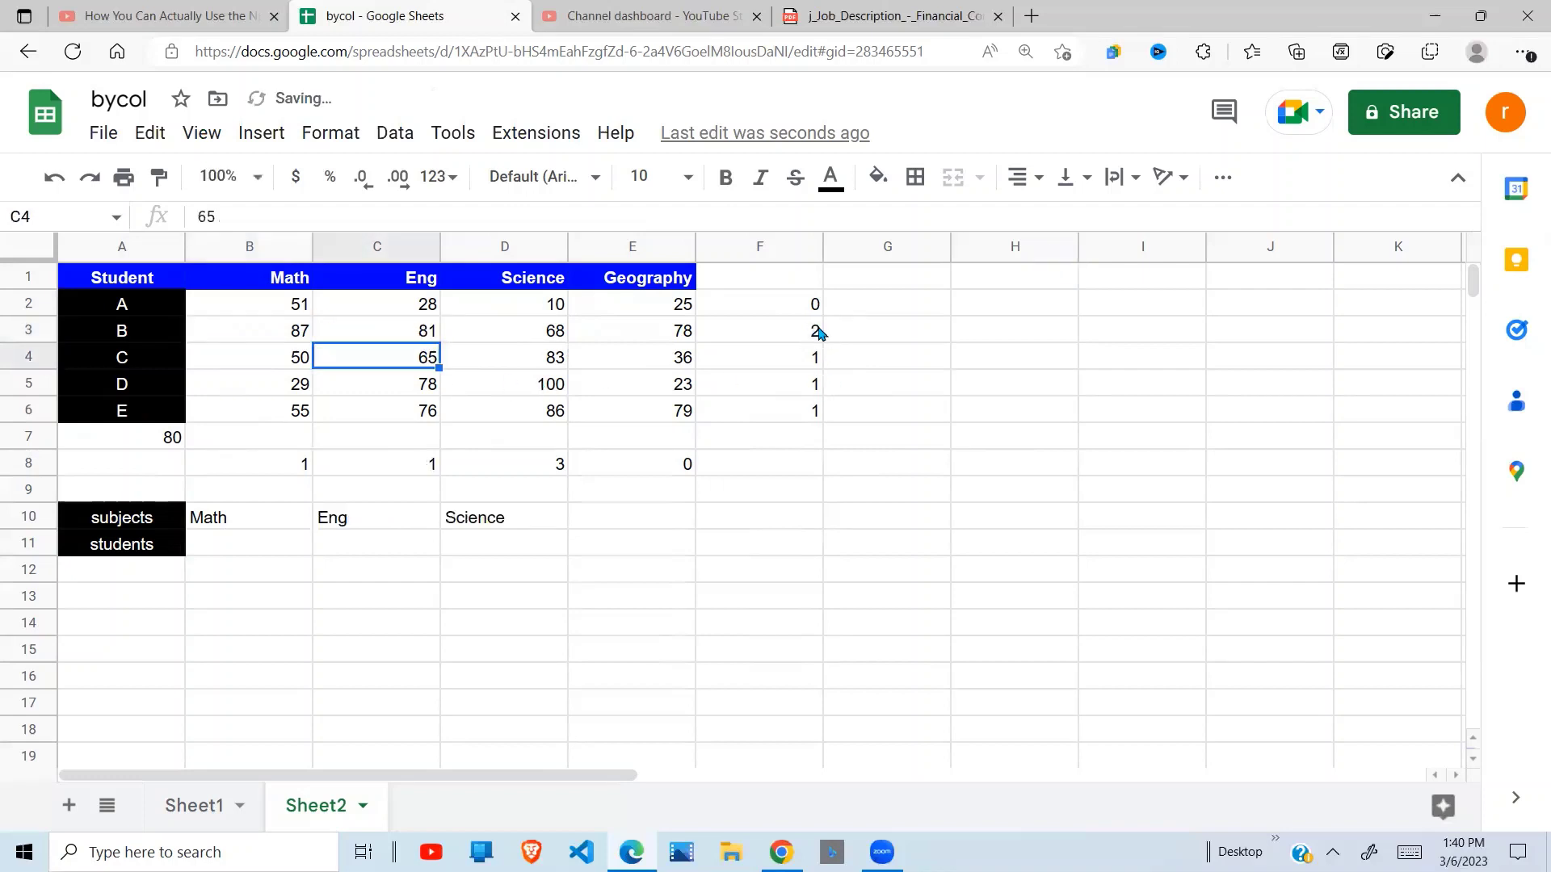
pyautogui.click(429, 340)
pyautogui.write('70')
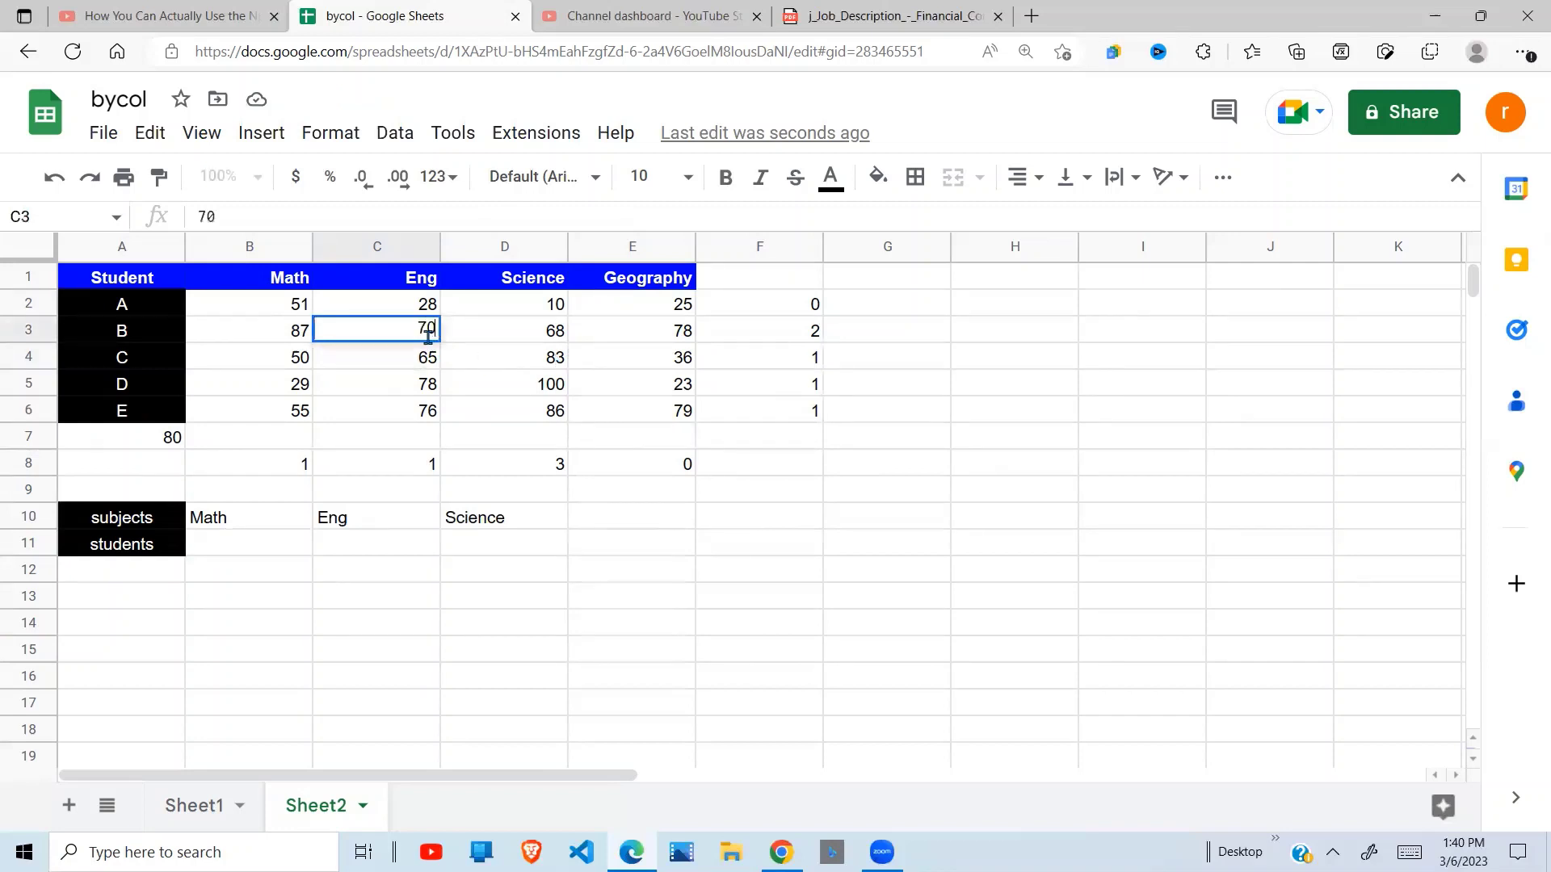
pyautogui.press('Return')
pyautogui.click(547, 497)
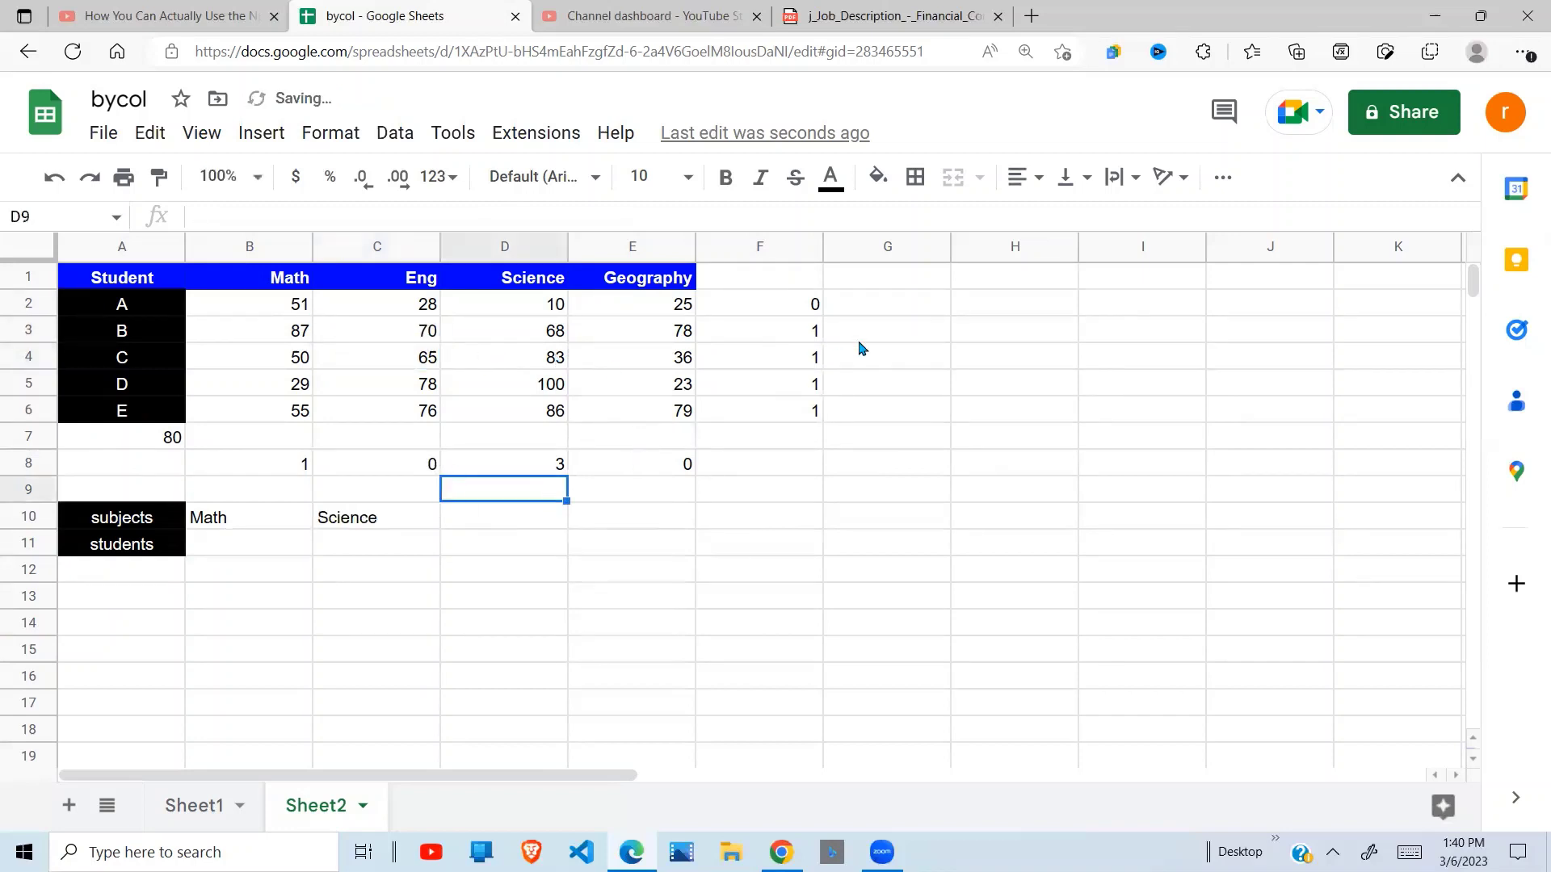
# Review the column F counts, then select all of F2's BYROW formula text.
pyautogui.moveTo(812, 307); pyautogui.dragTo(812, 414)
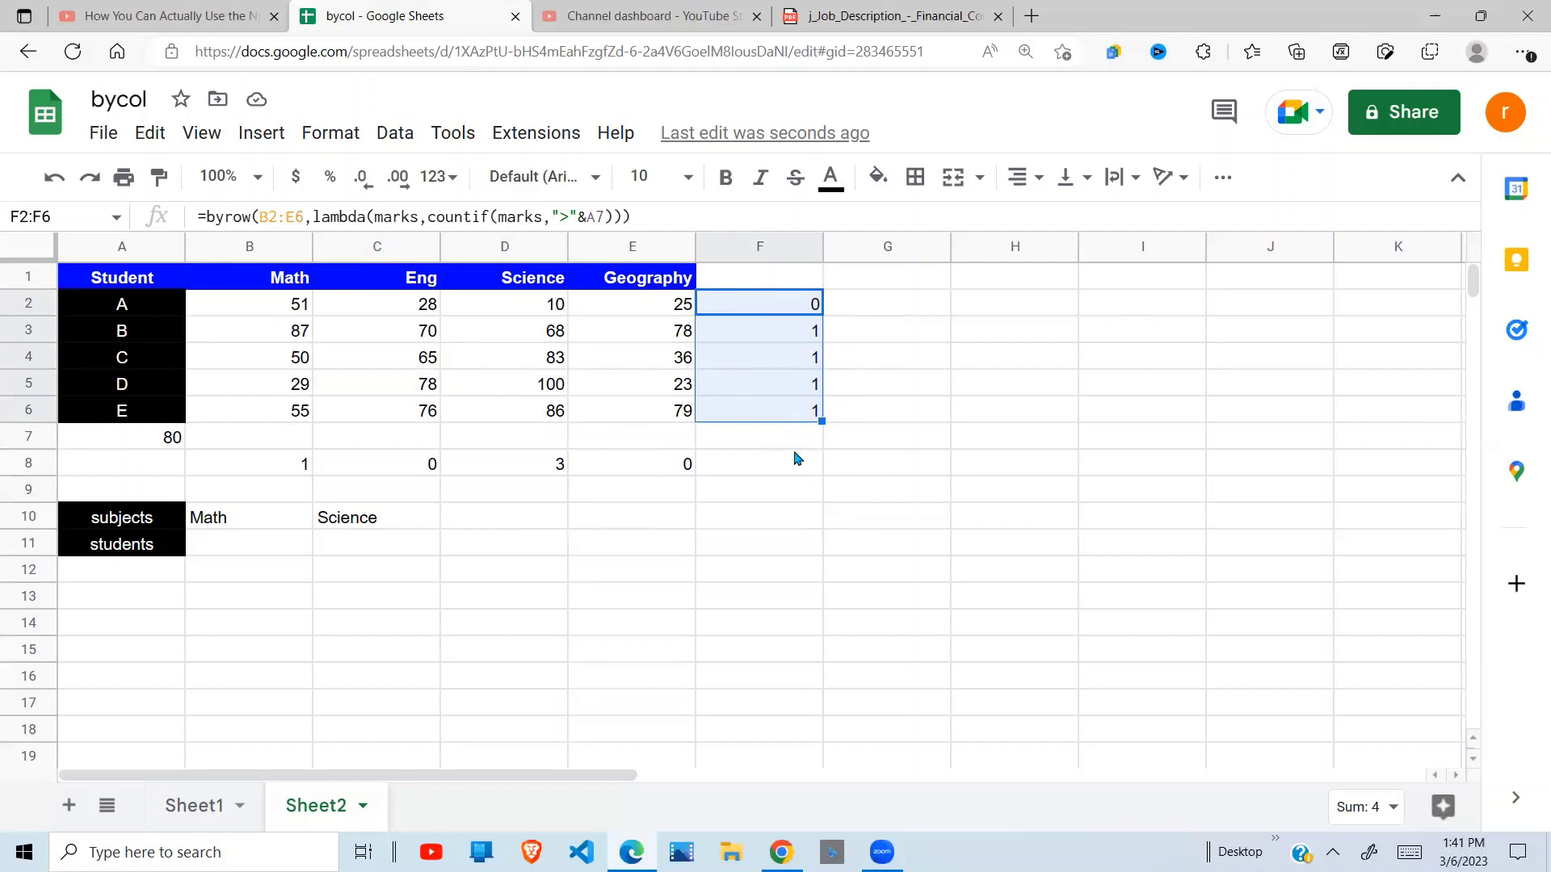
pyautogui.moveTo(348, 304); pyautogui.dragTo(656, 305)
pyautogui.click(797, 305)
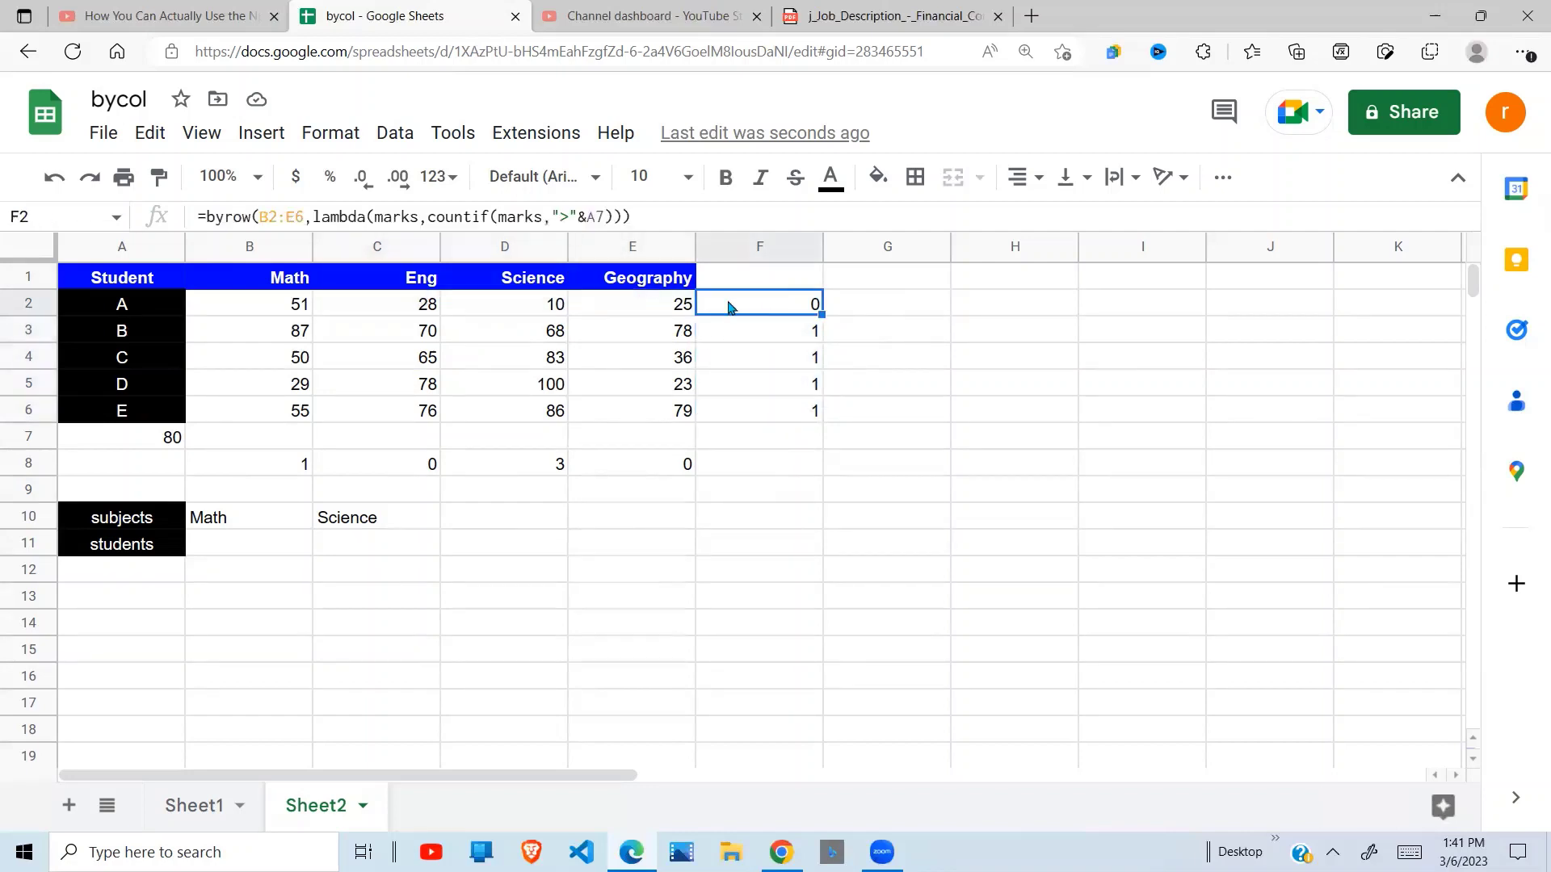
pyautogui.click(783, 335)
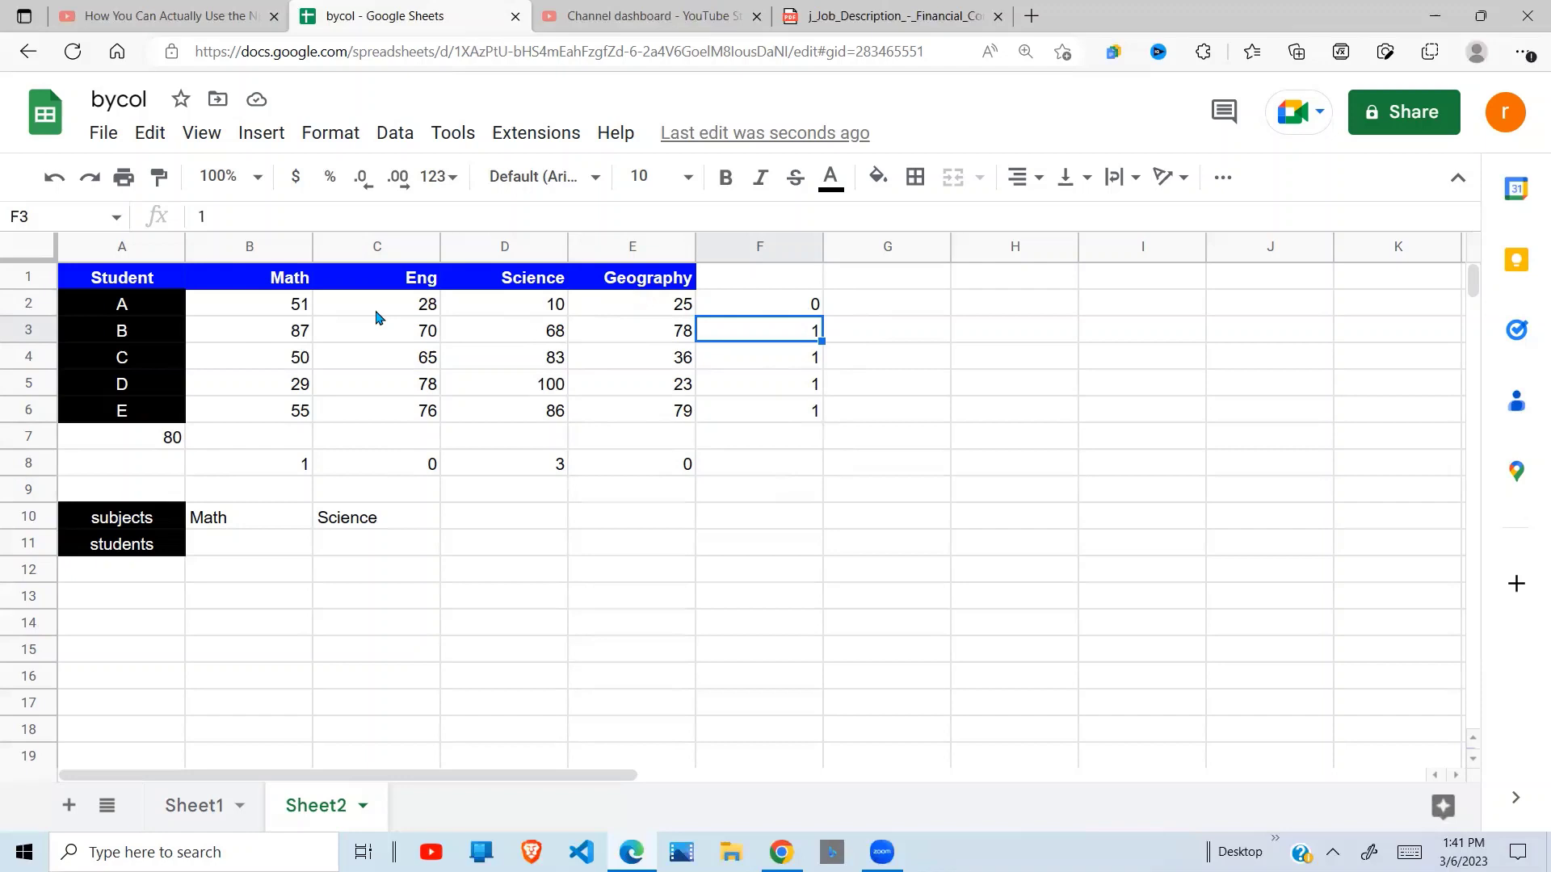
pyautogui.click(250, 548)
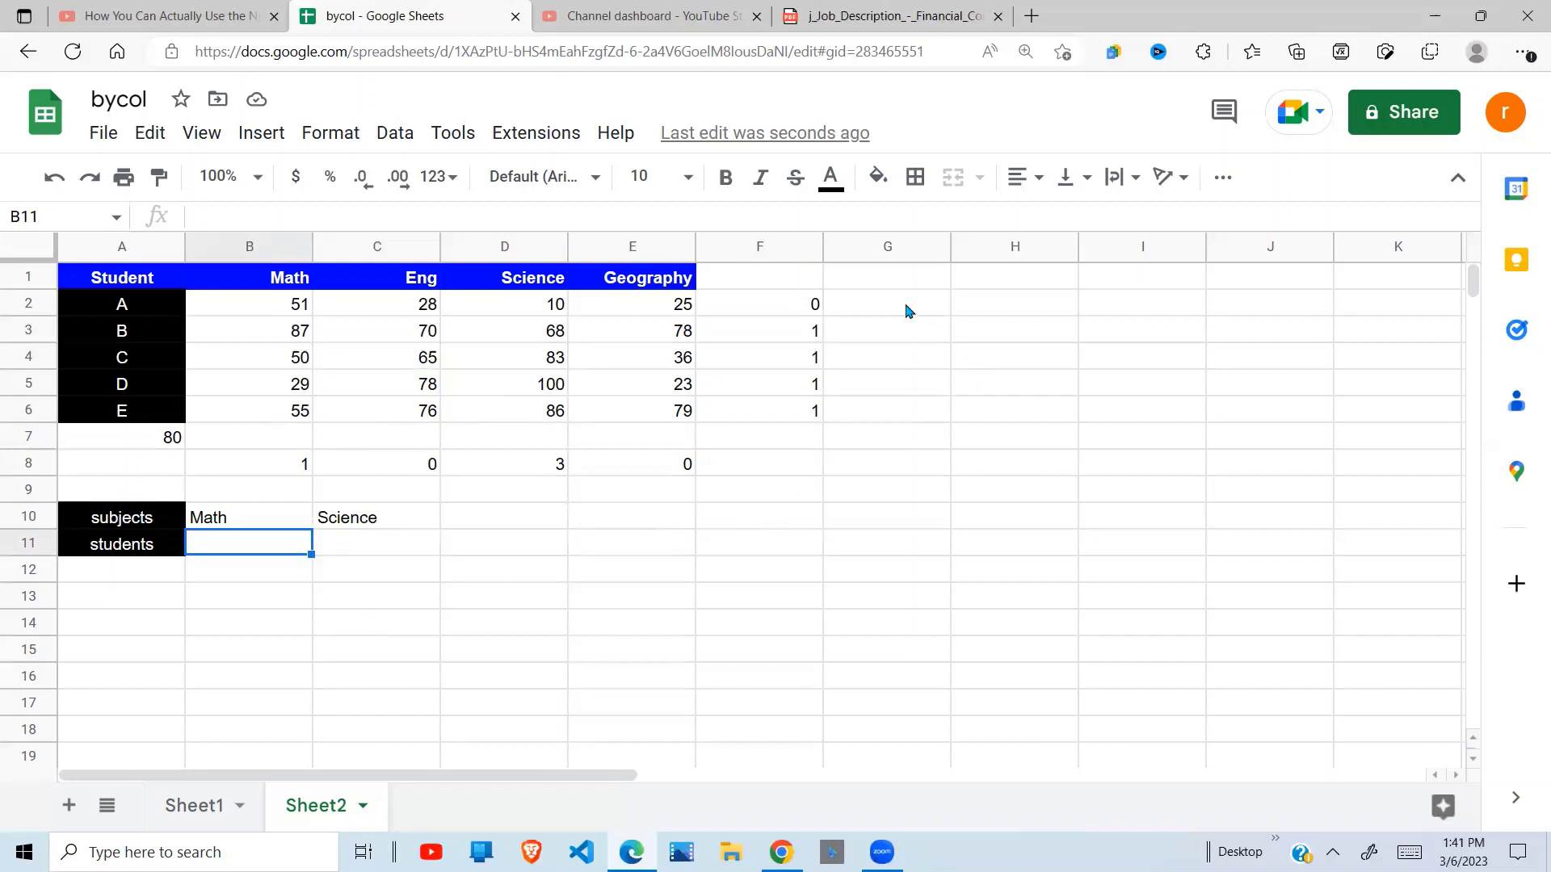
pyautogui.click(790, 305)
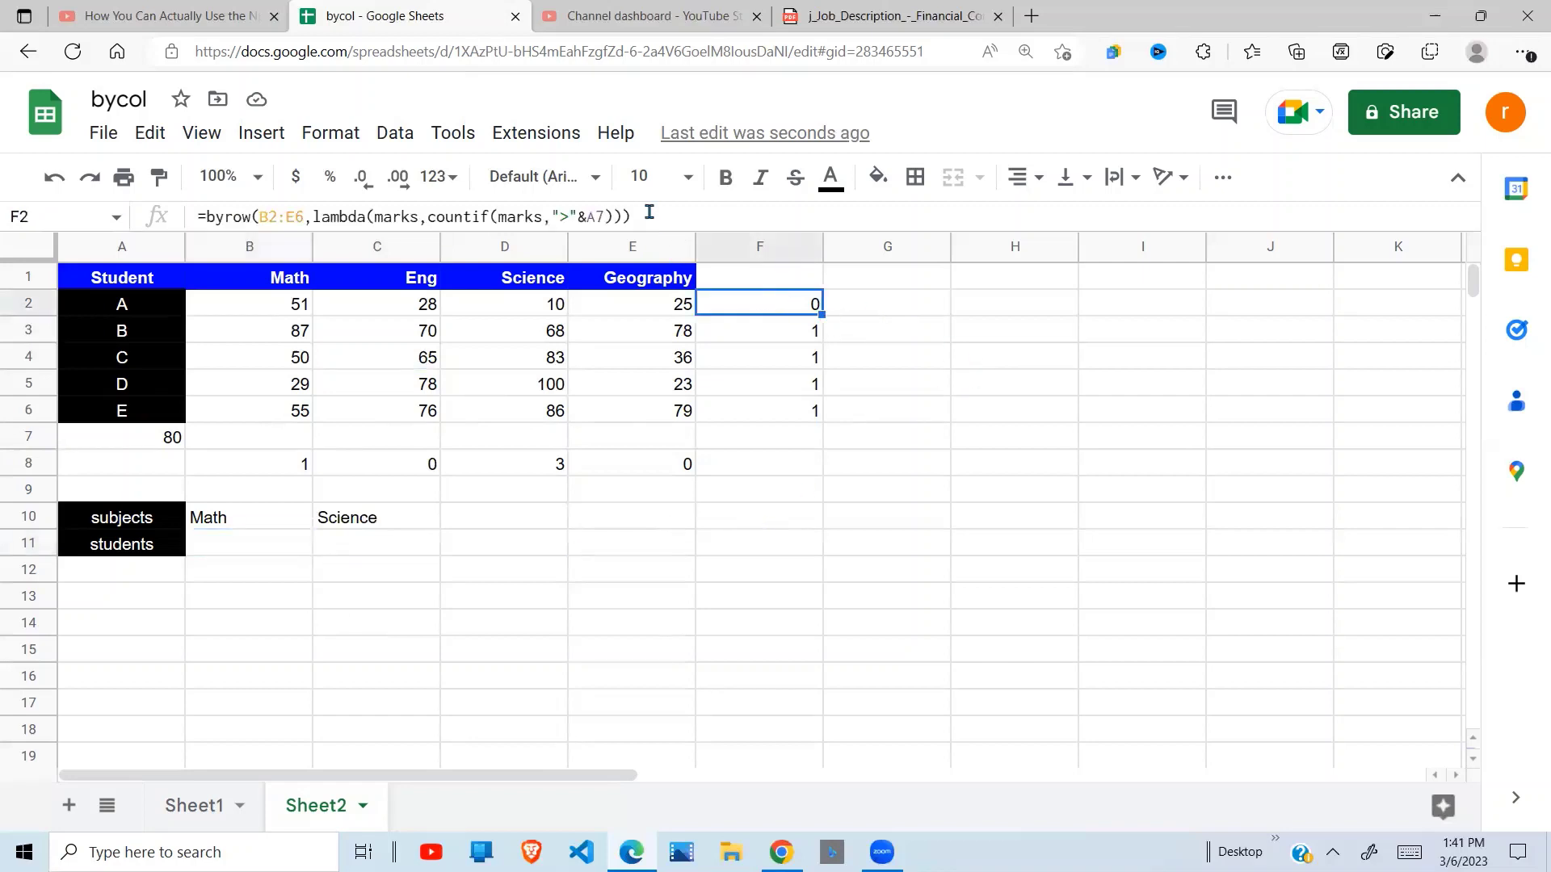
pyautogui.moveTo(649, 212); pyautogui.dragTo(203, 220)
pyautogui.hotkey('ctrl', 'c')
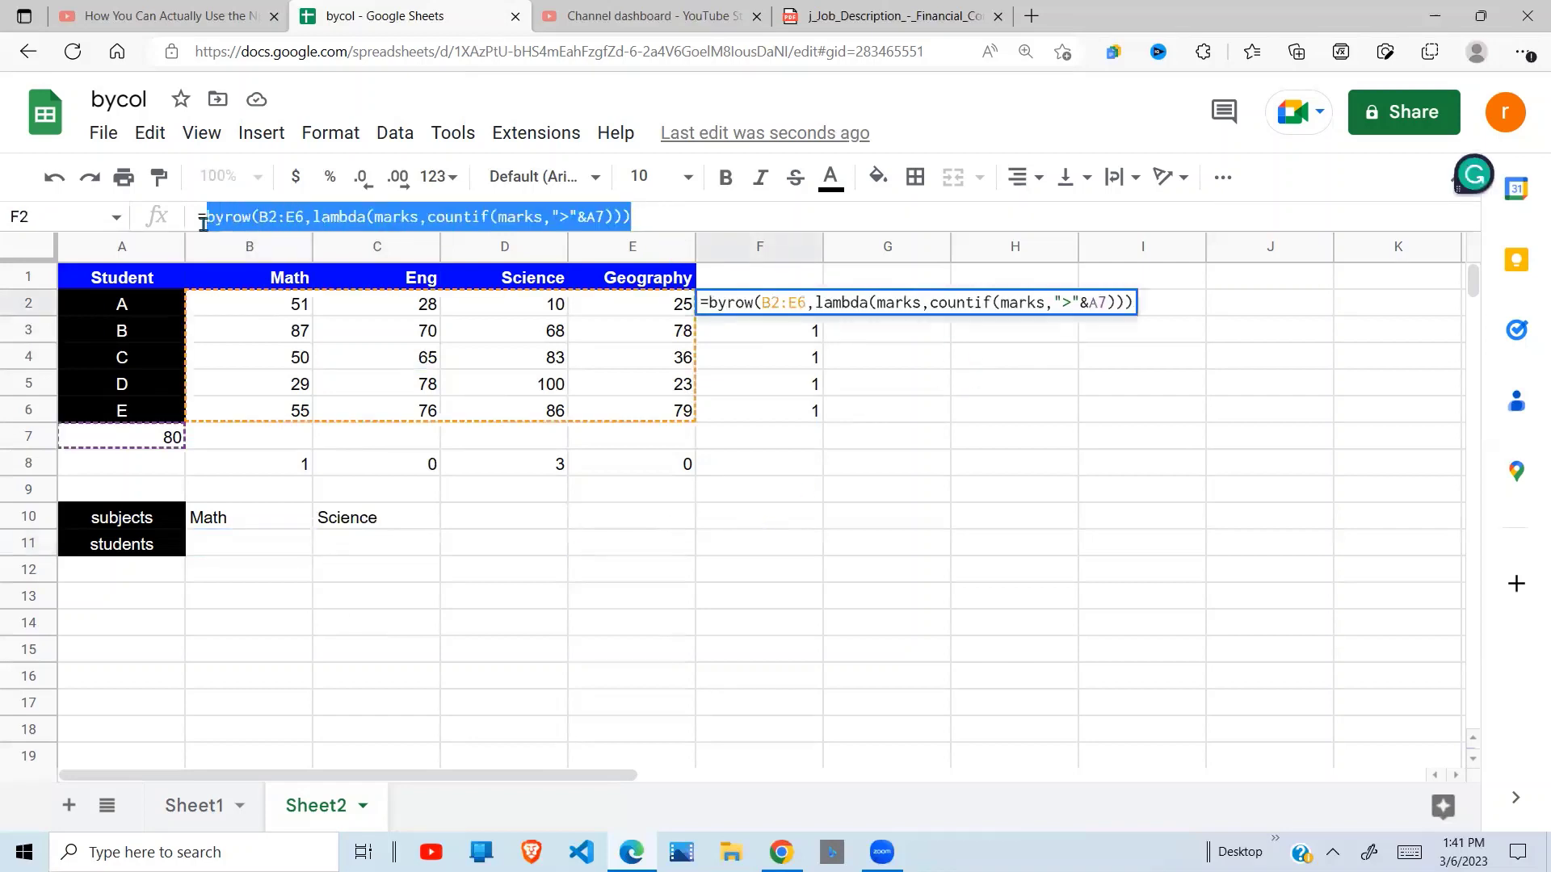
# In B11 enter =filter(A2:A6, pasted BYROW count >0).
pyautogui.click(232, 543)
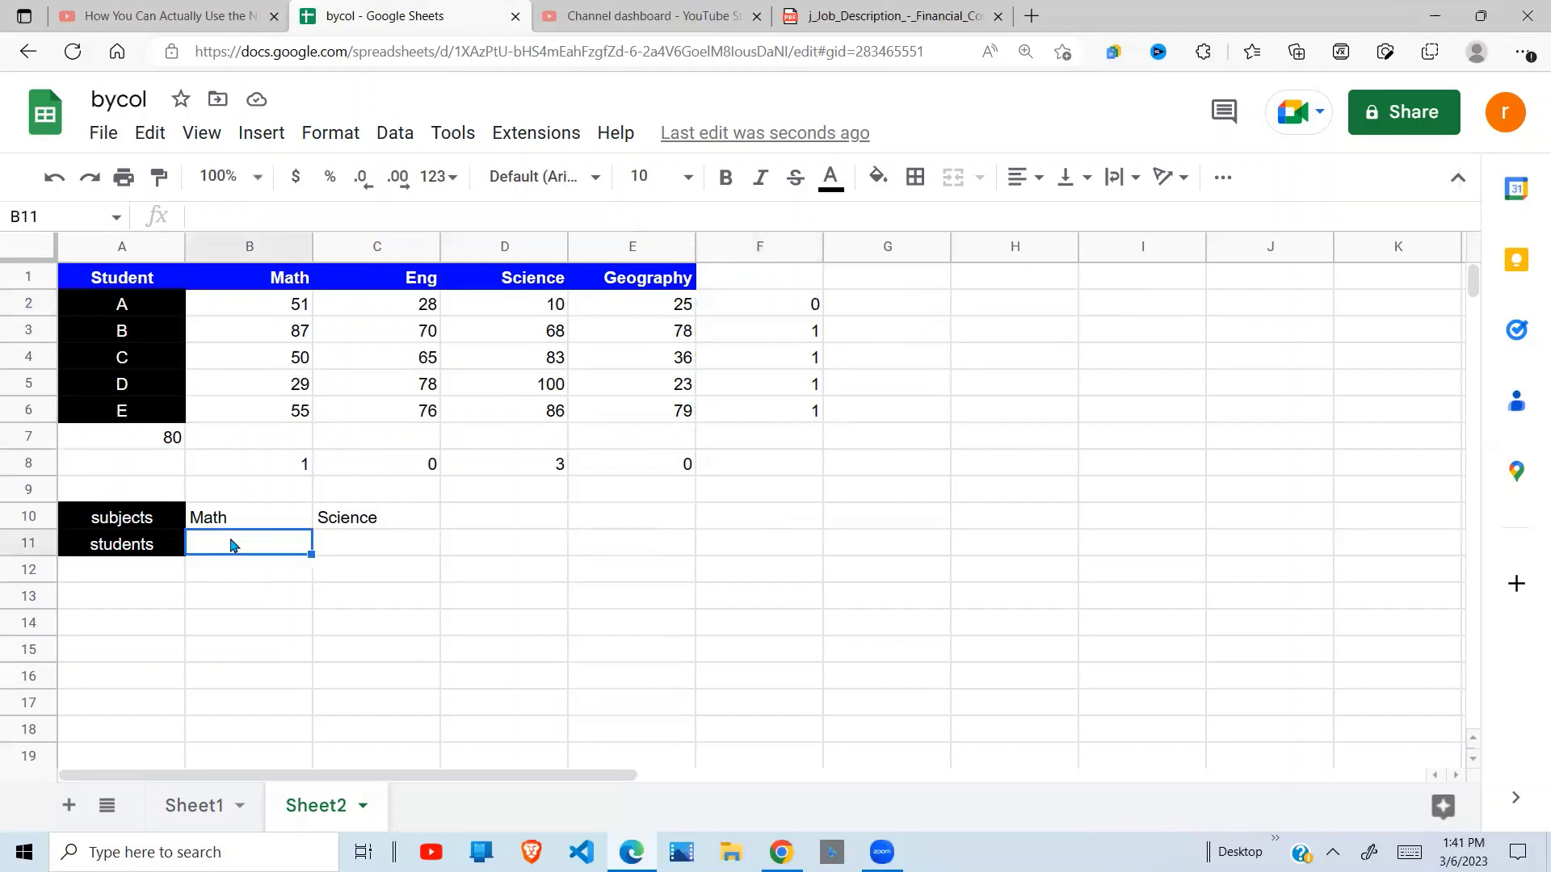
pyautogui.write('=filter')
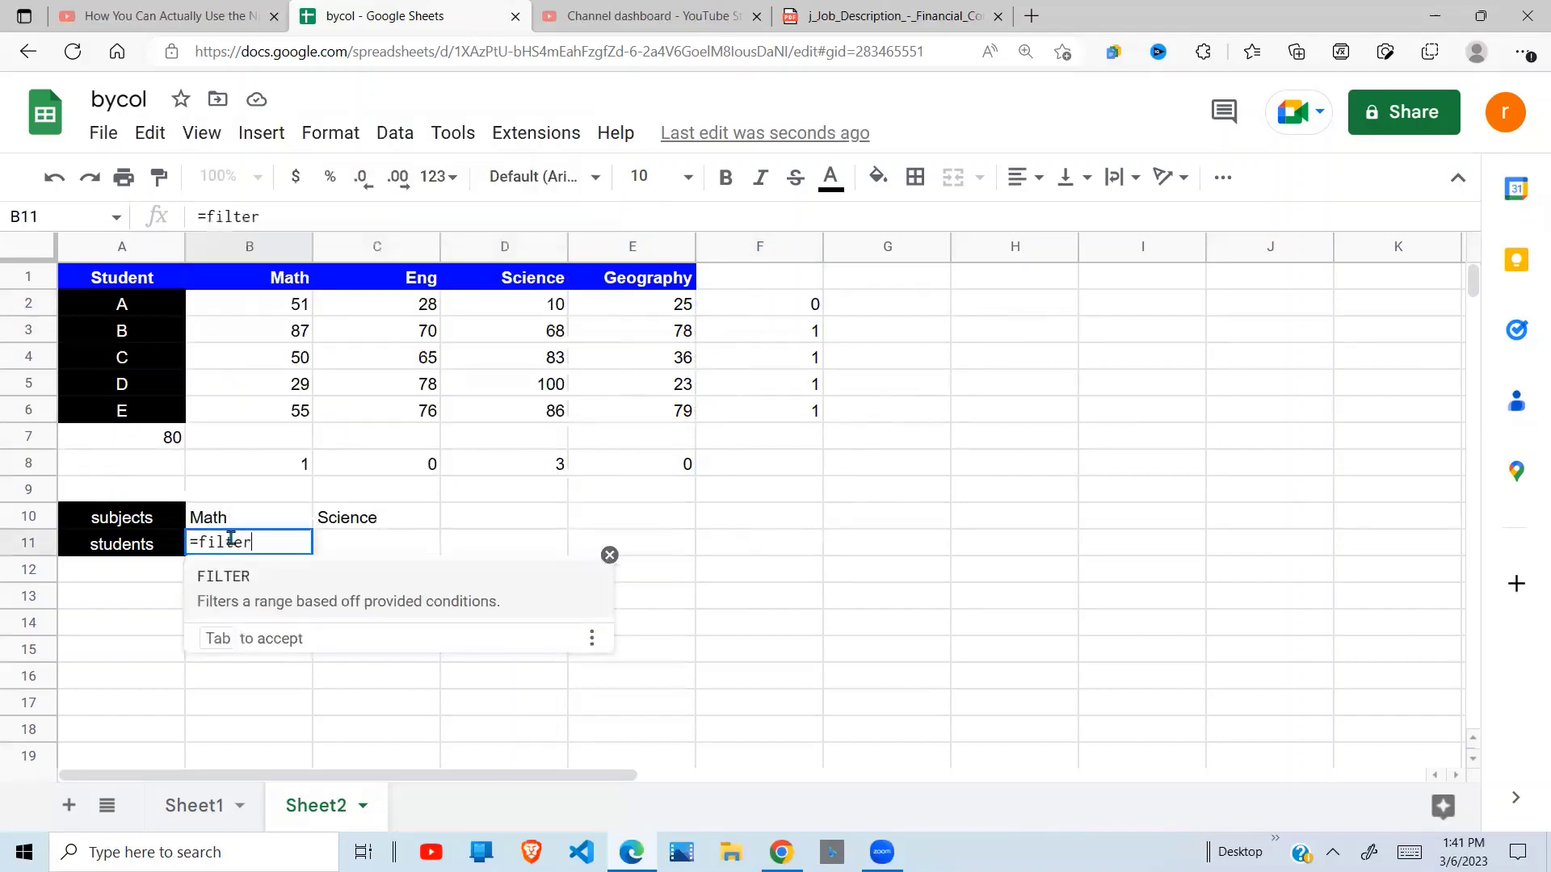
pyautogui.write('(')
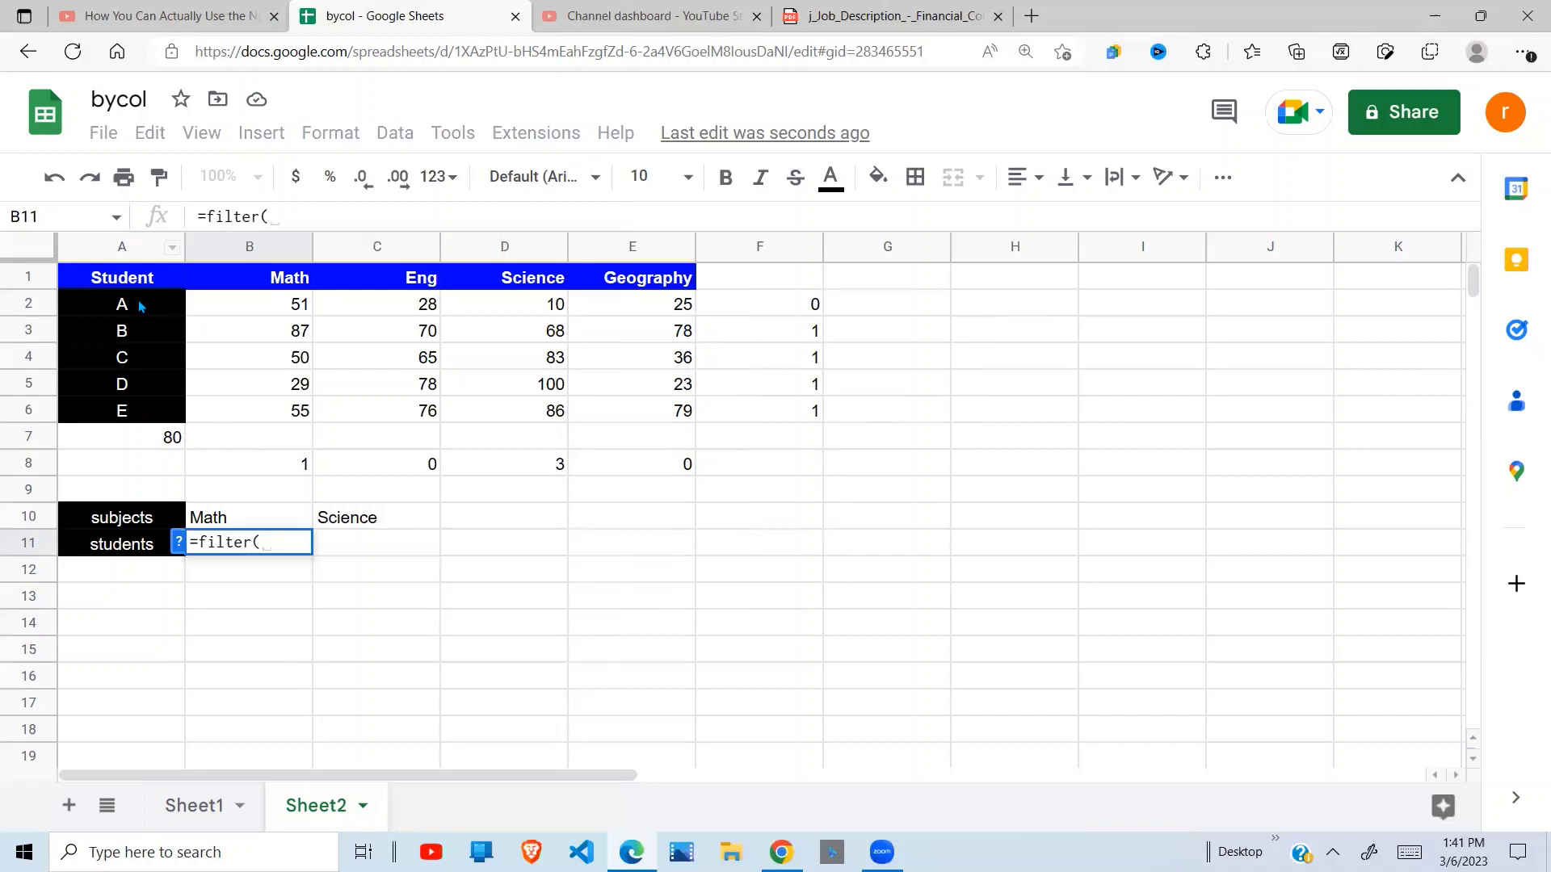
pyautogui.moveTo(140, 310); pyautogui.dragTo(141, 419)
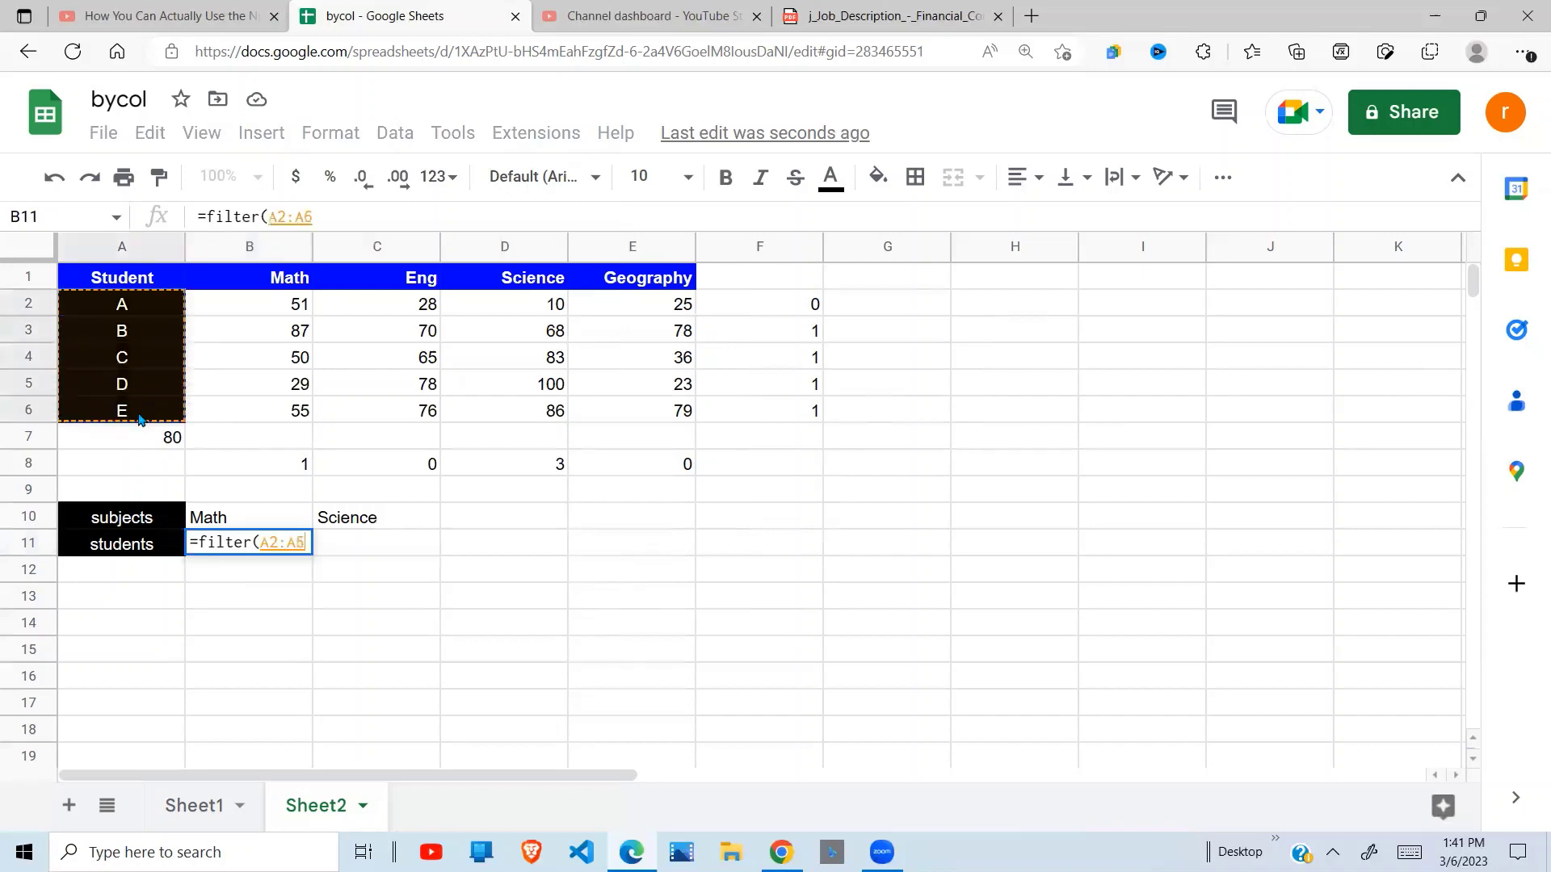
pyautogui.write(',')
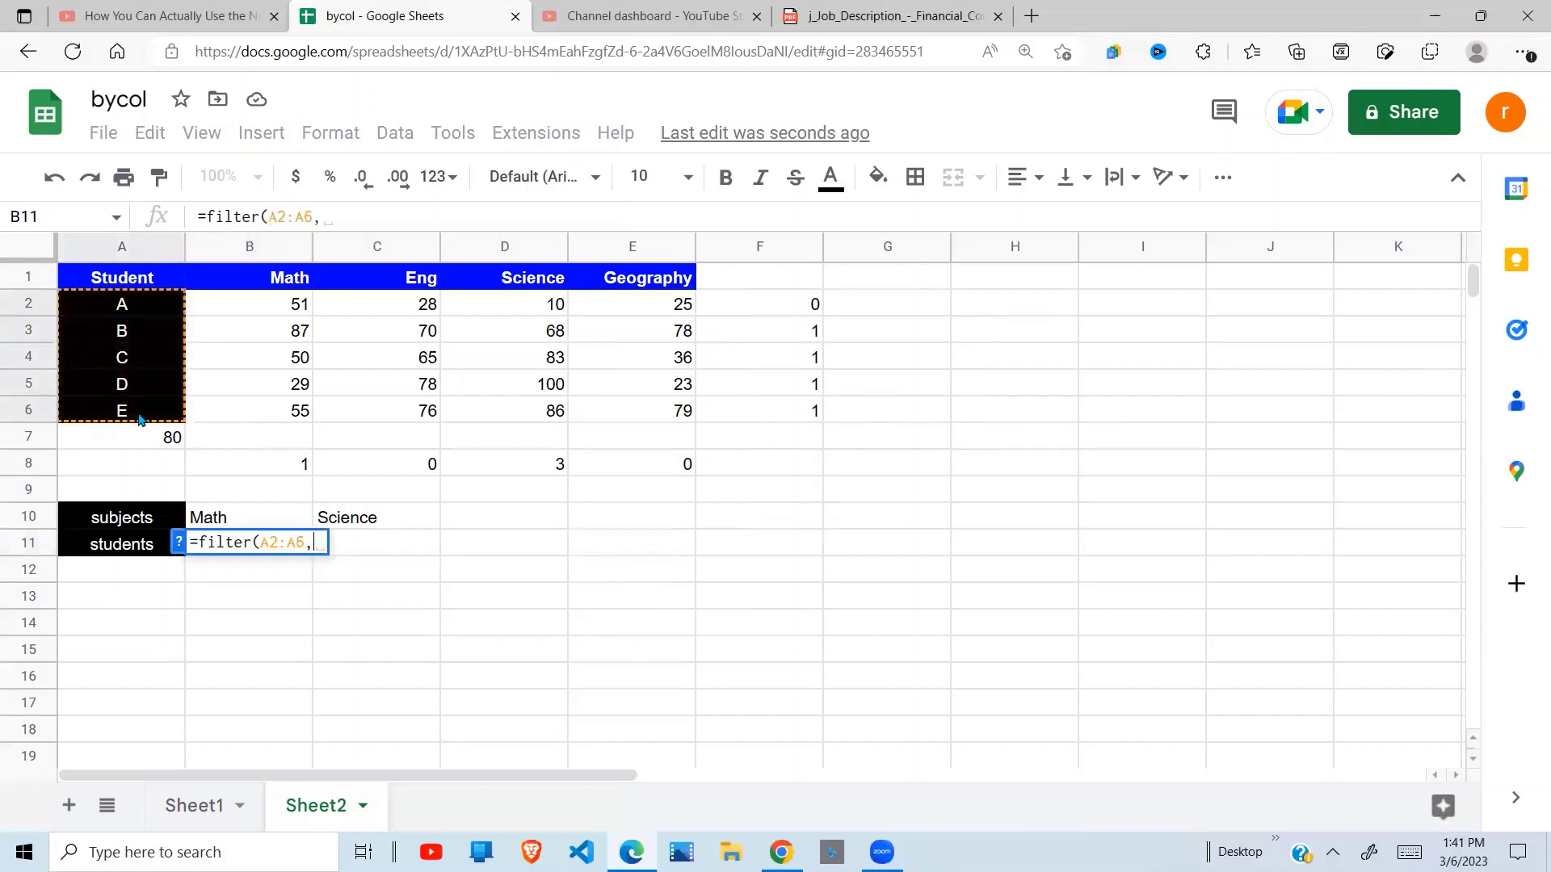
pyautogui.hotkey('ctrl', 'v')
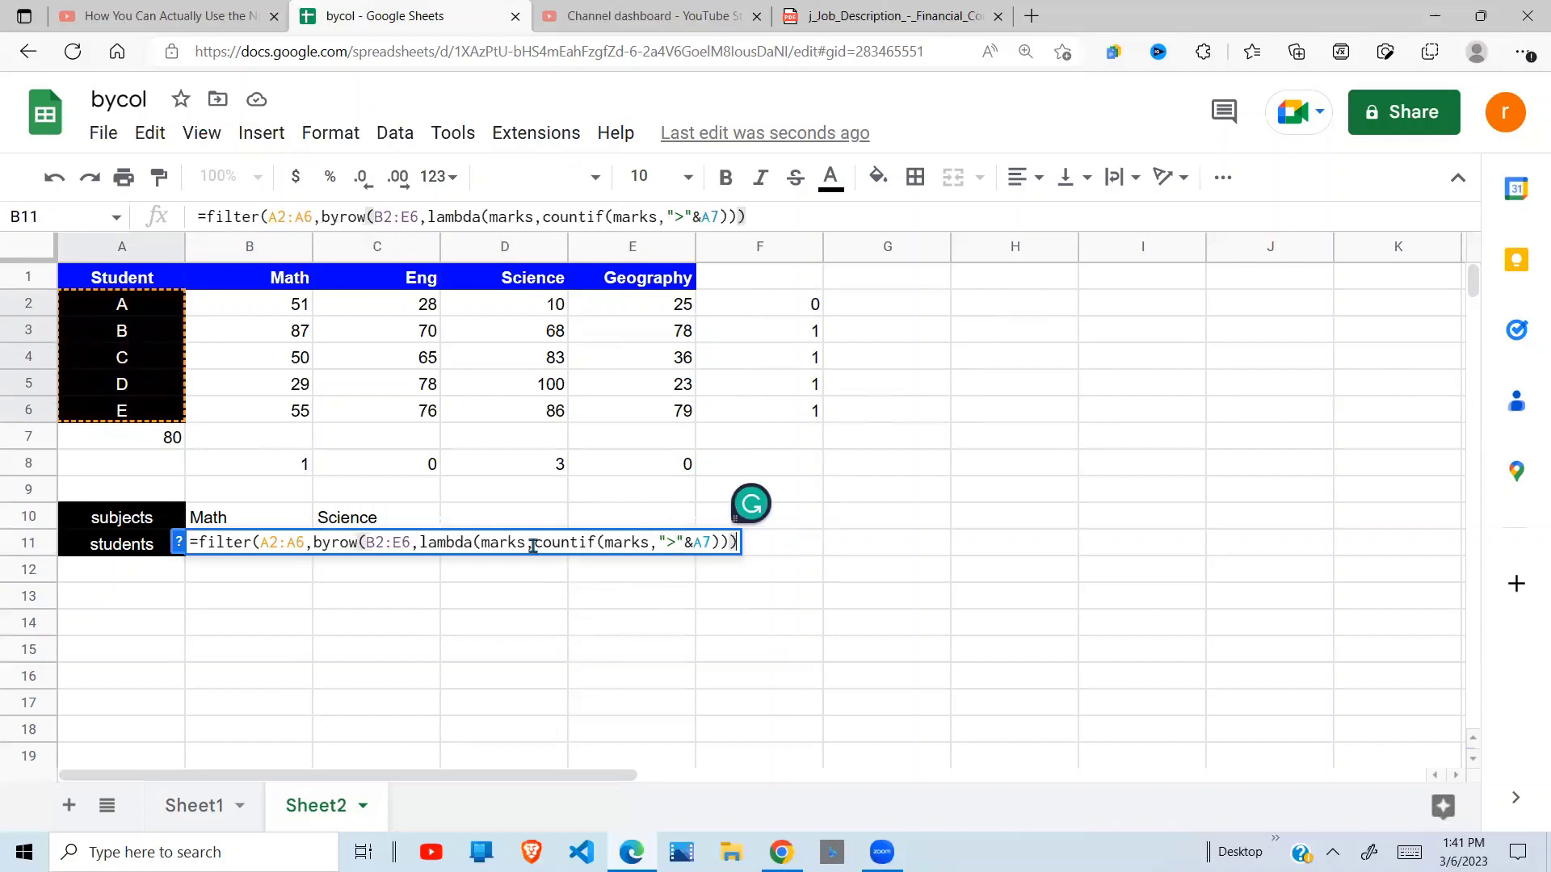
pyautogui.click(773, 219)
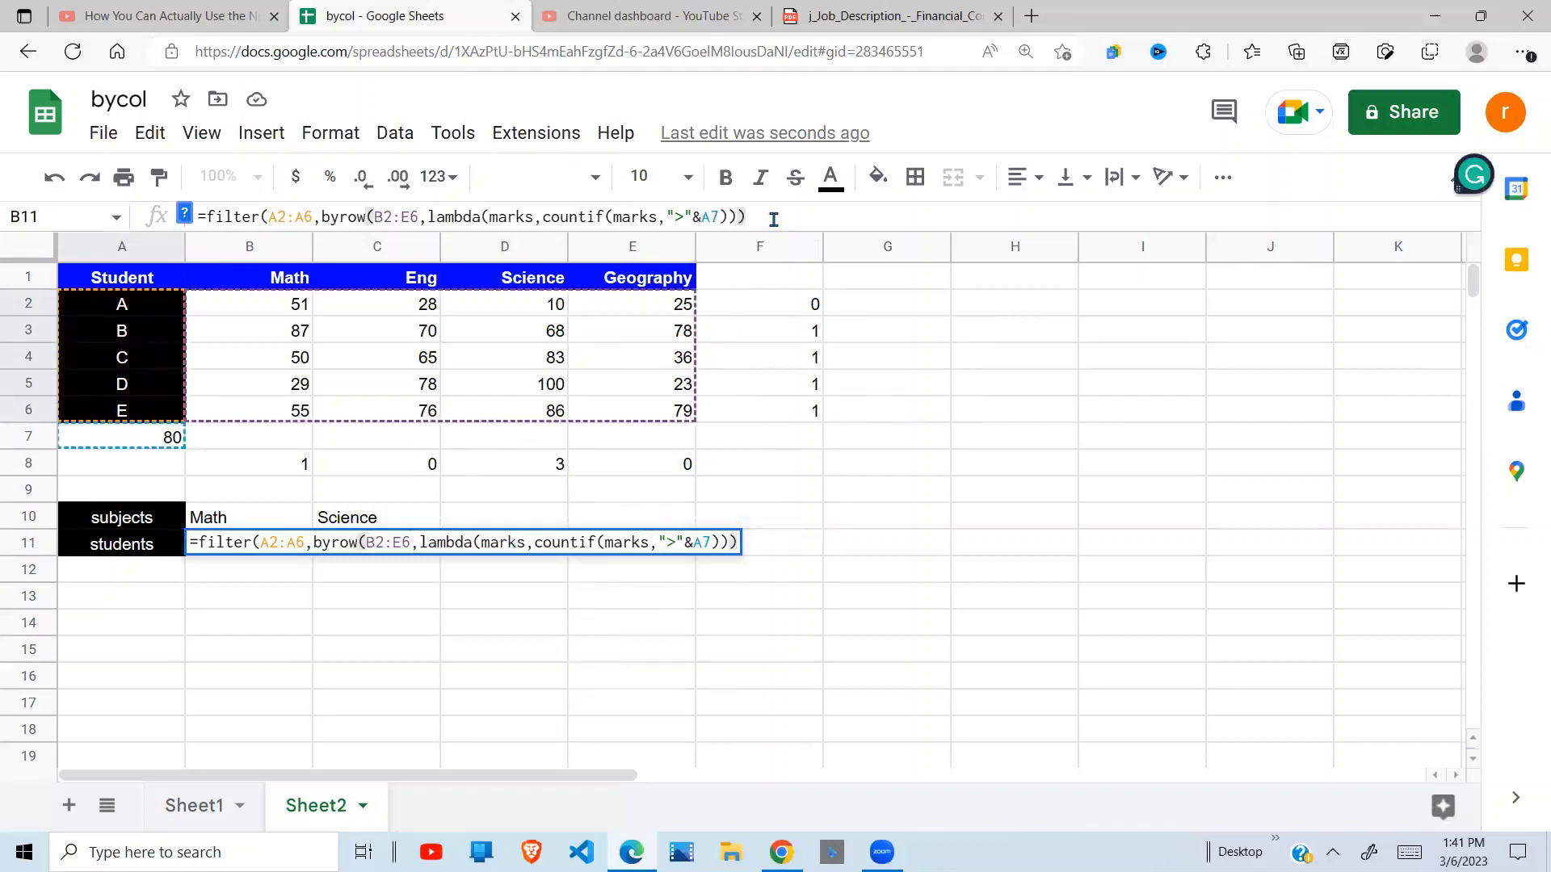
pyautogui.write('>0)')
pyautogui.press('Return')
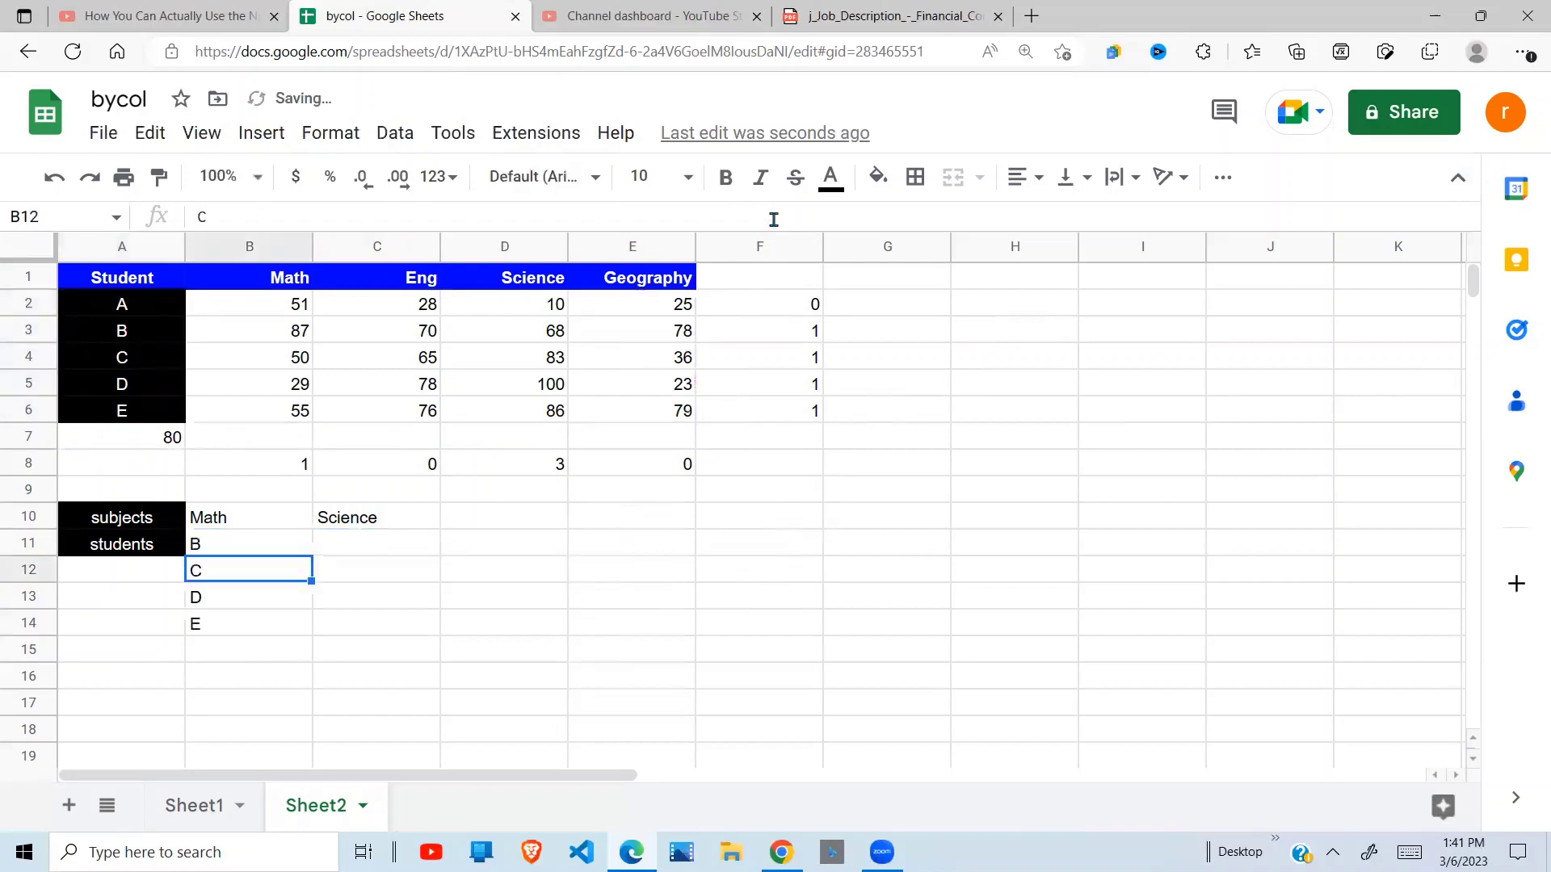
# Check the listed students B, C, D, E against the column F counts.
pyautogui.click(293, 604)
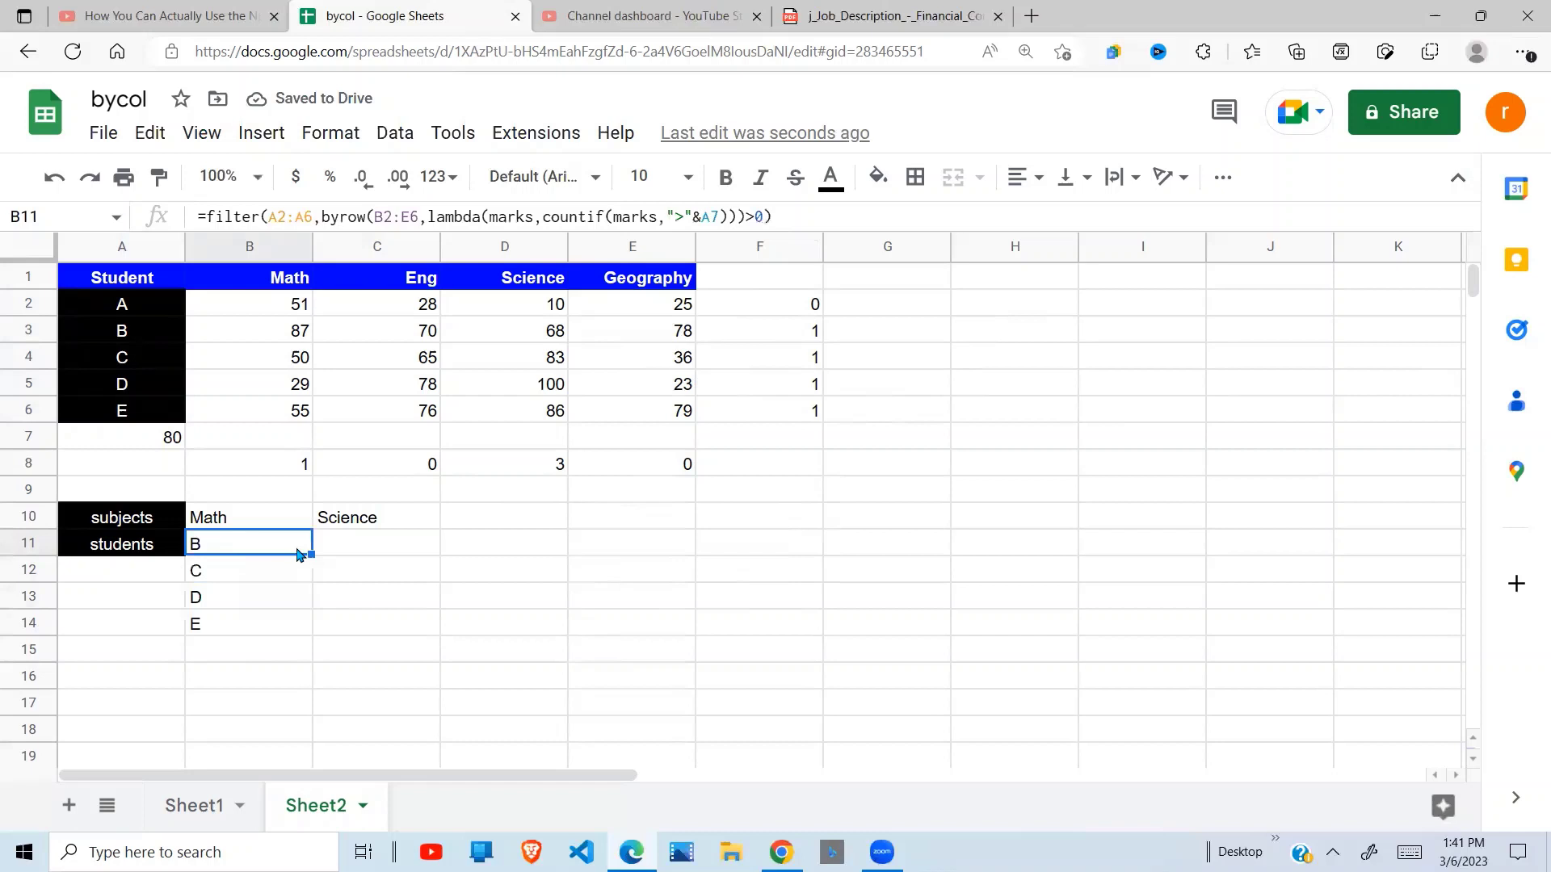
pyautogui.click(812, 331)
pyautogui.click(810, 363)
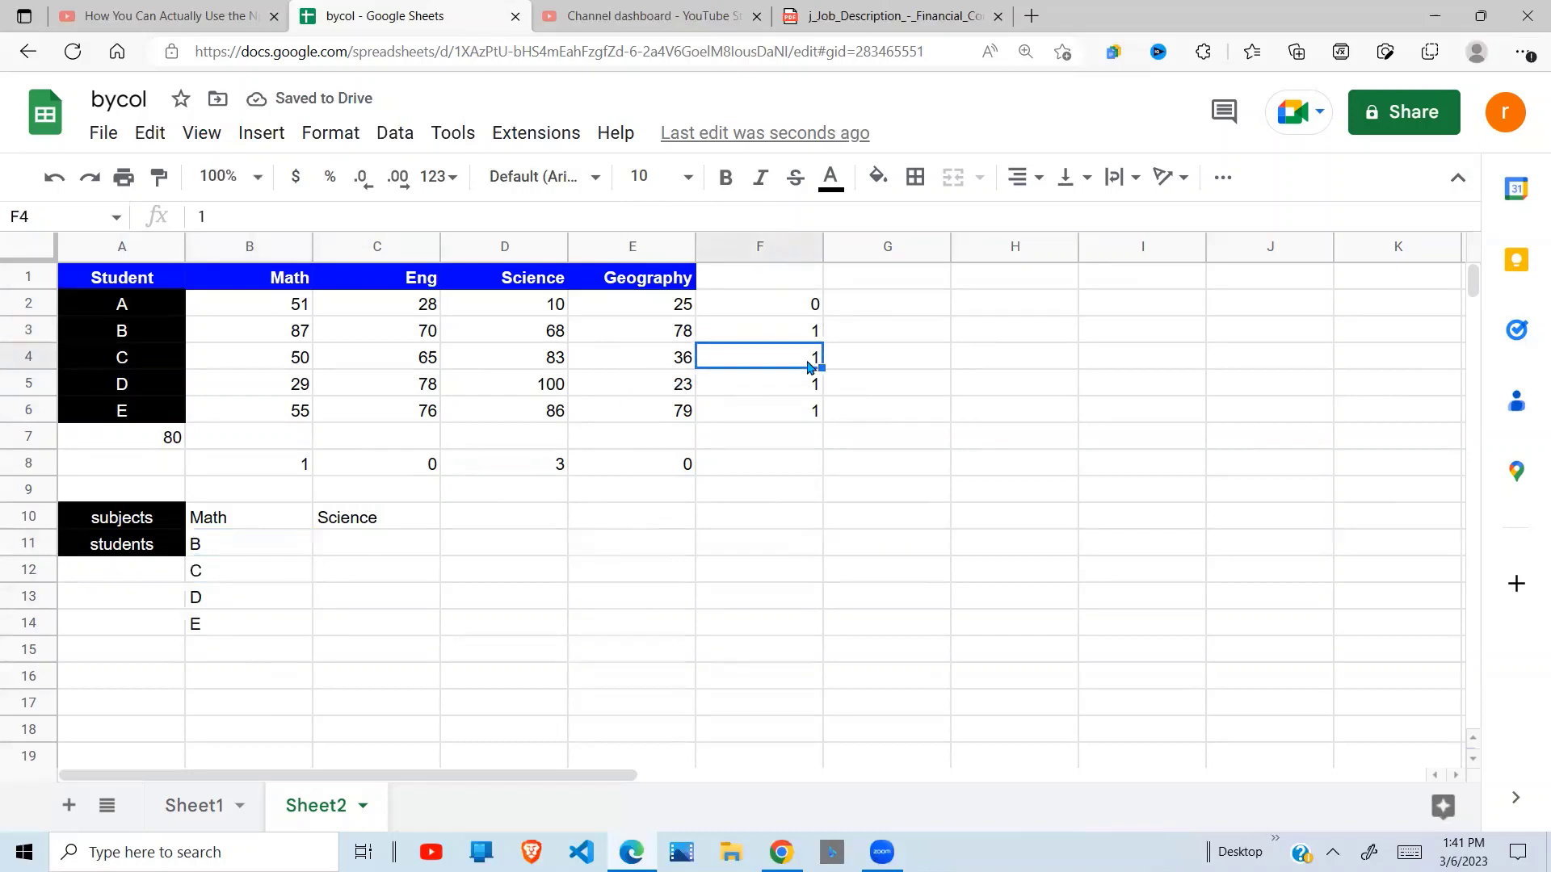
pyautogui.moveTo(215, 547); pyautogui.dragTo(227, 640)
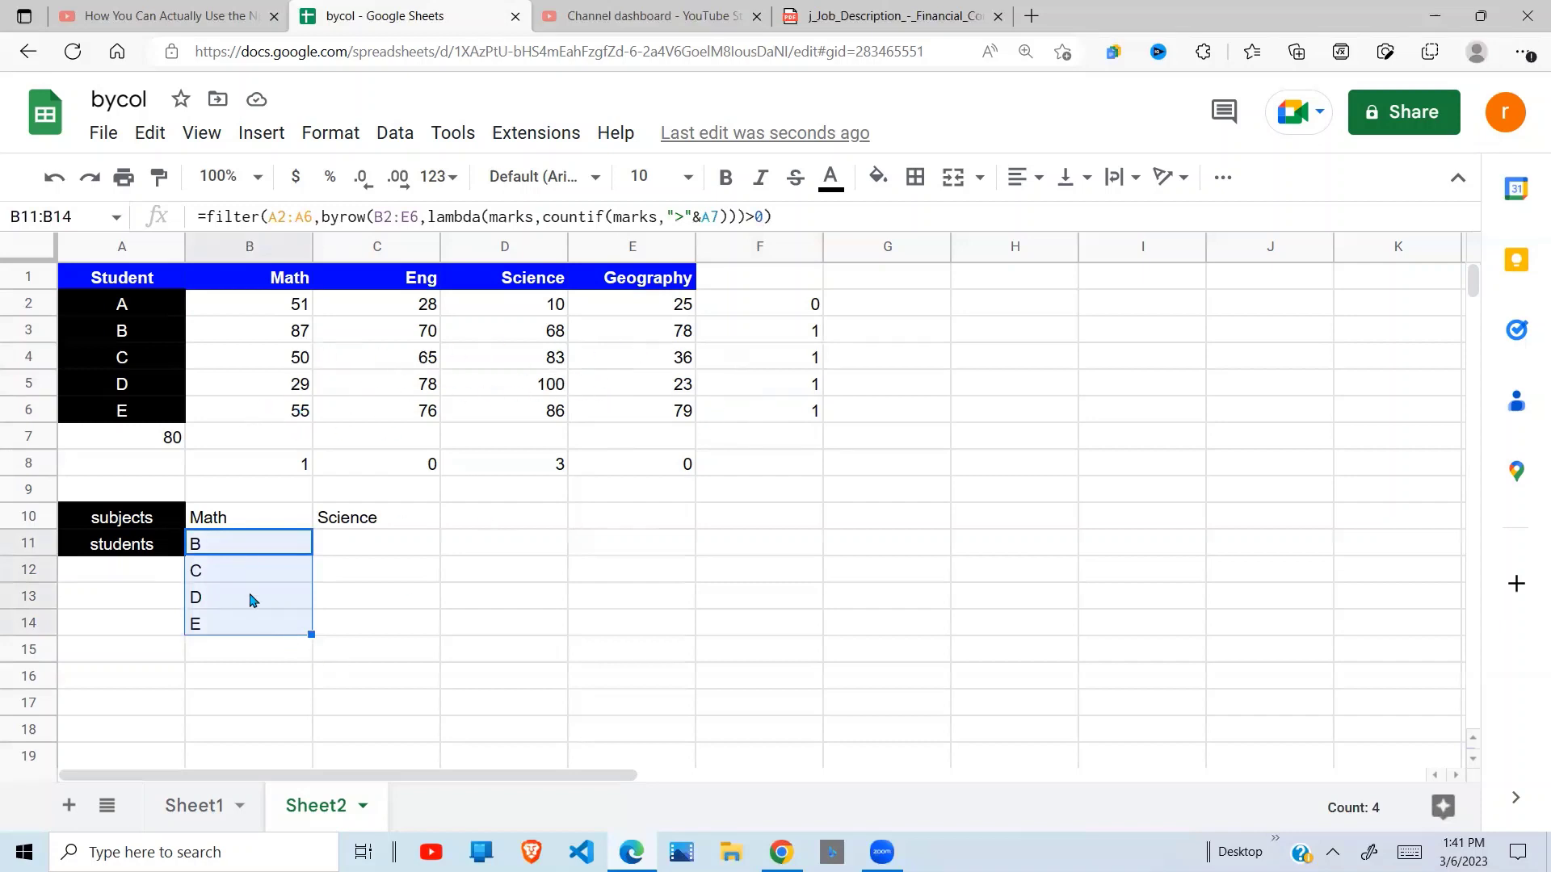
# Wrap B11's FILTER formula in transpose() so students run across row 11.
pyautogui.click(203, 216)
pyautogui.write('trans')
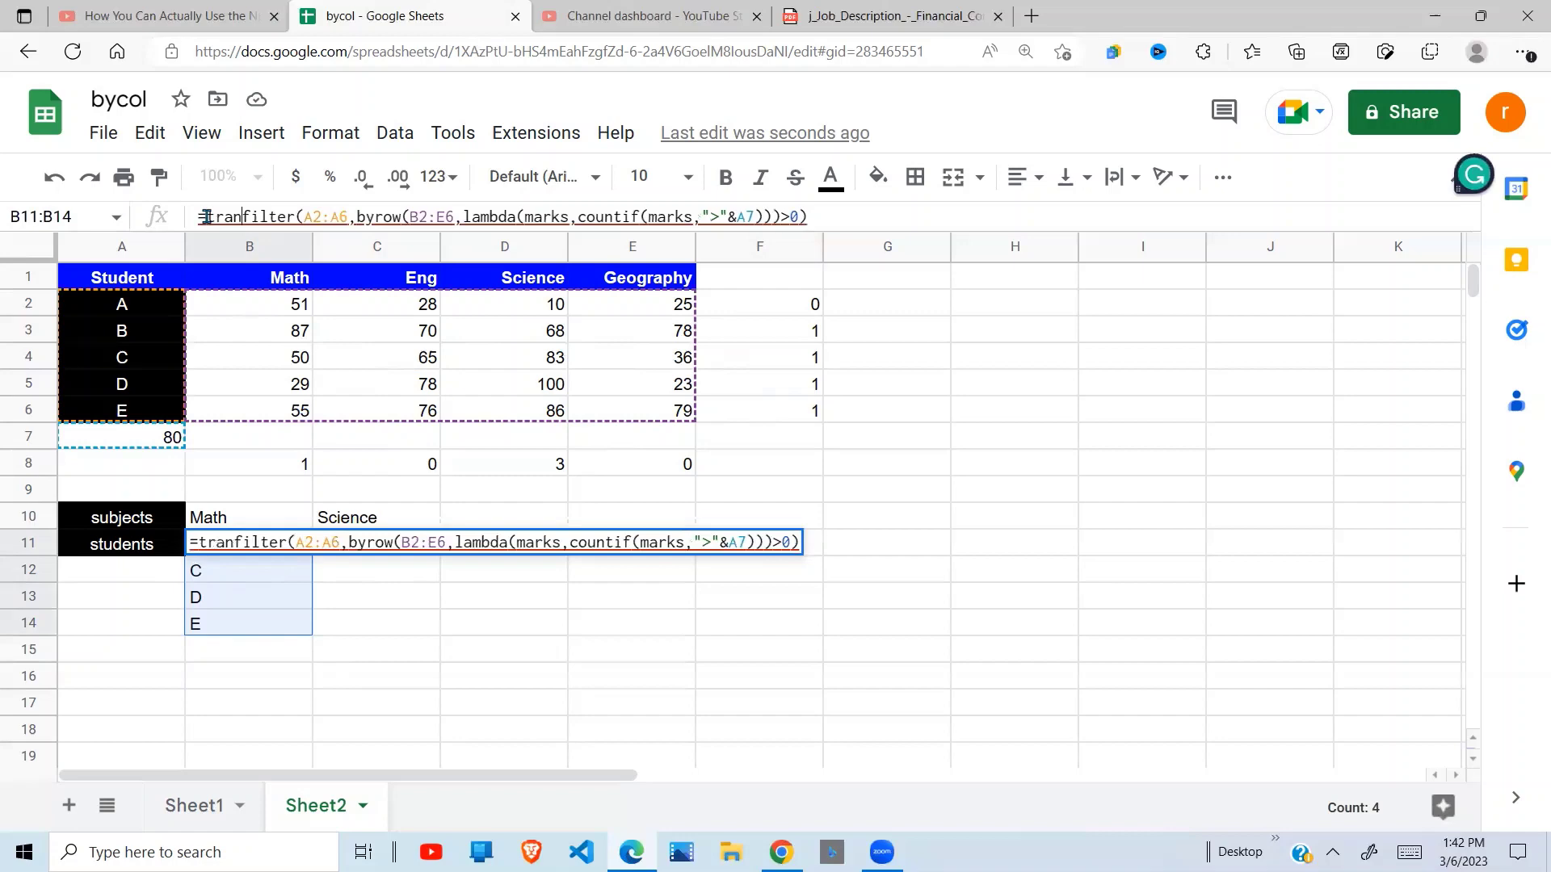
pyautogui.write('pose(')
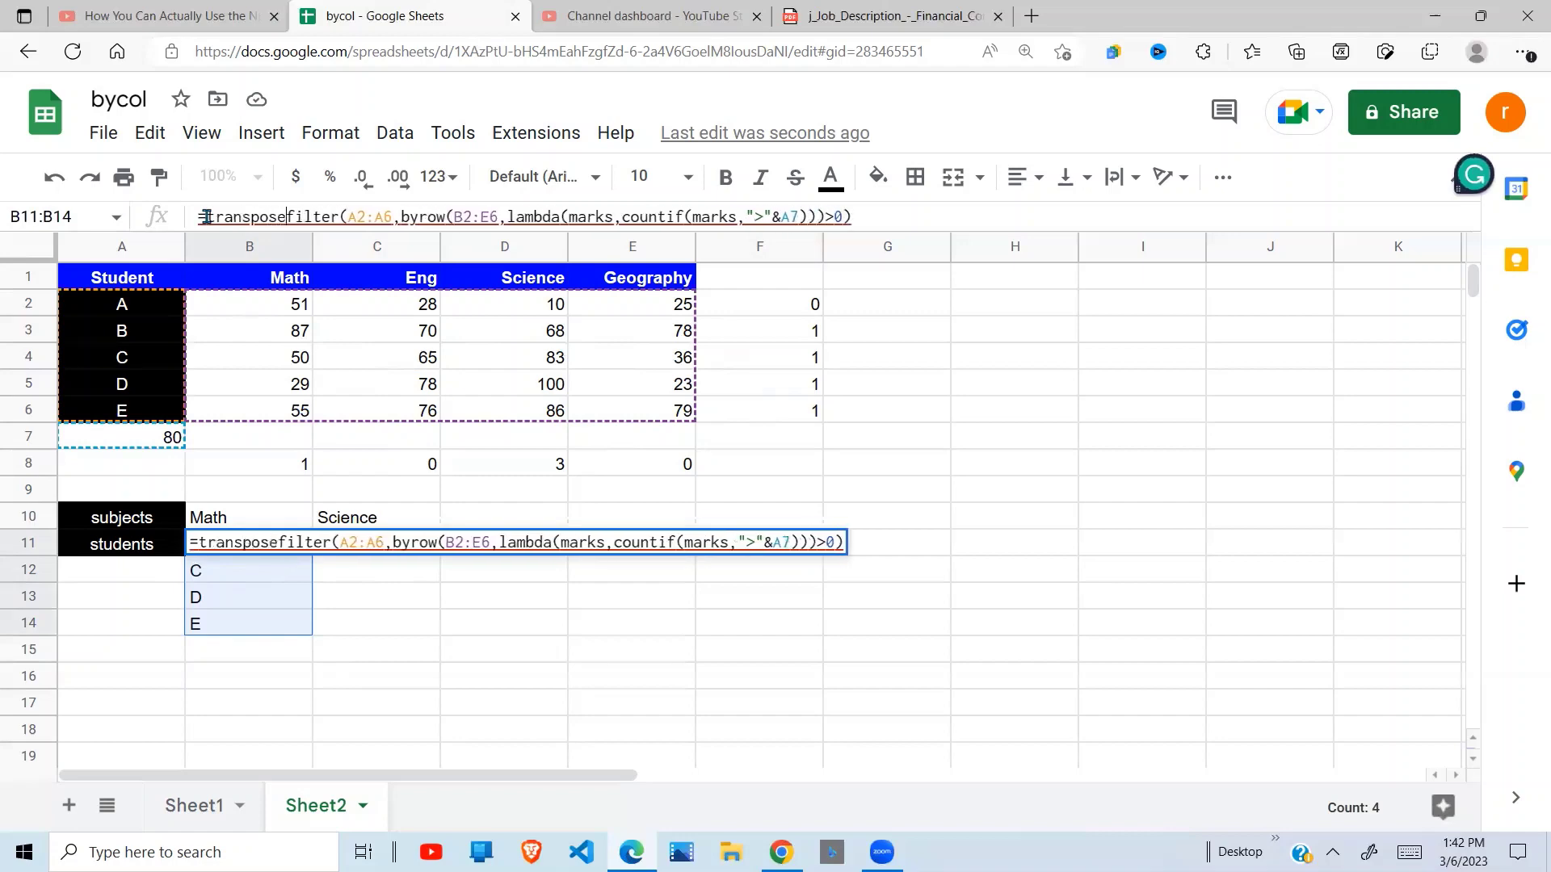
pyautogui.click(891, 217)
pyautogui.write(')')
pyautogui.press('Return')
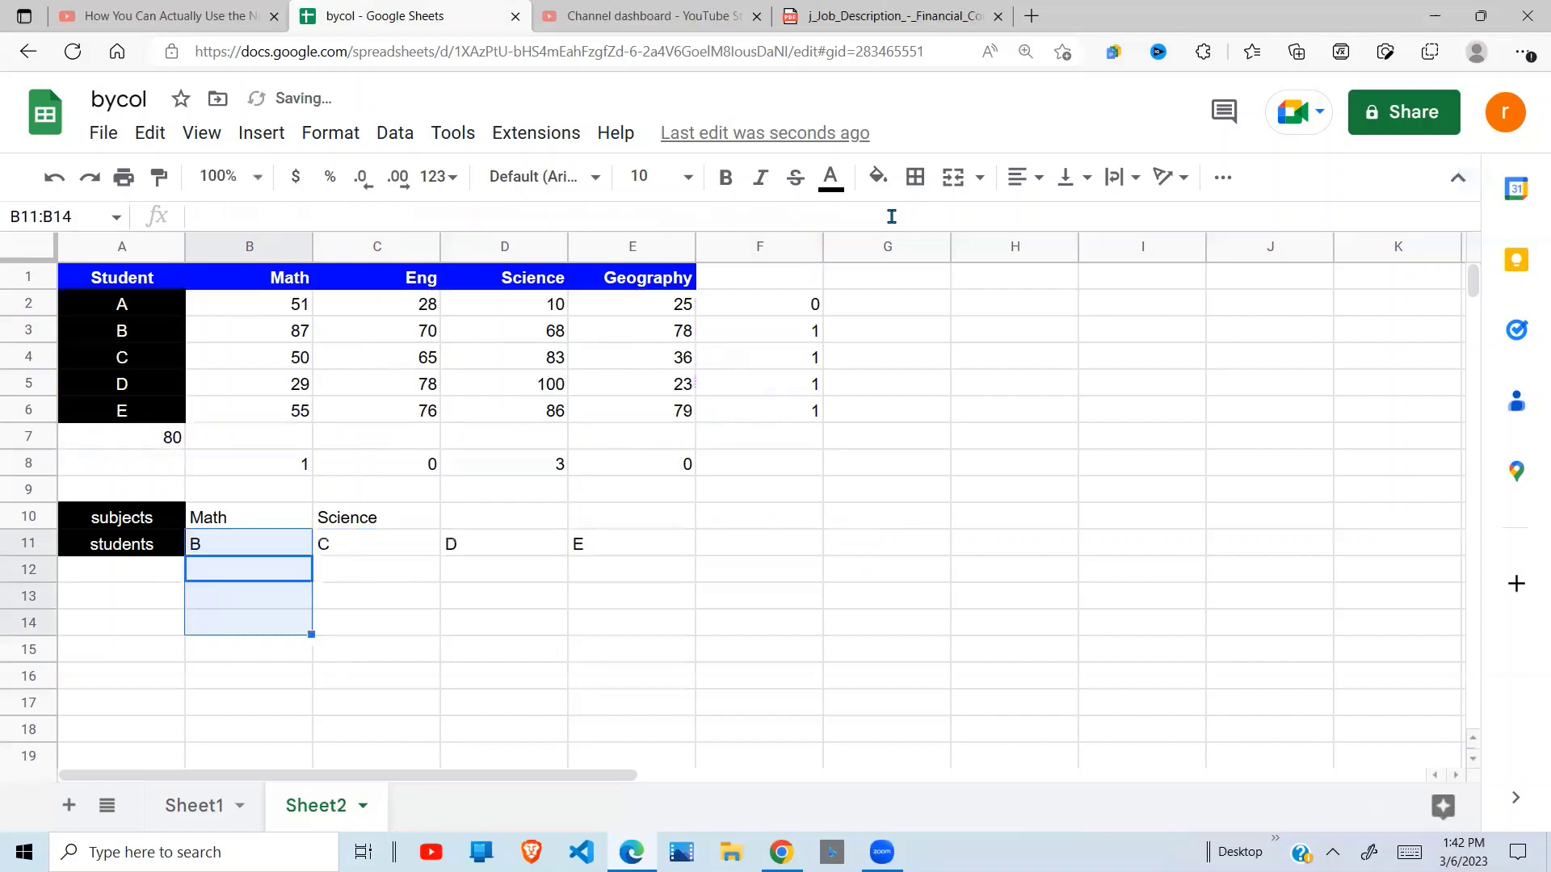
# Check the students spilled across row 11 and select the A7 threshold.
pyautogui.click(256, 566)
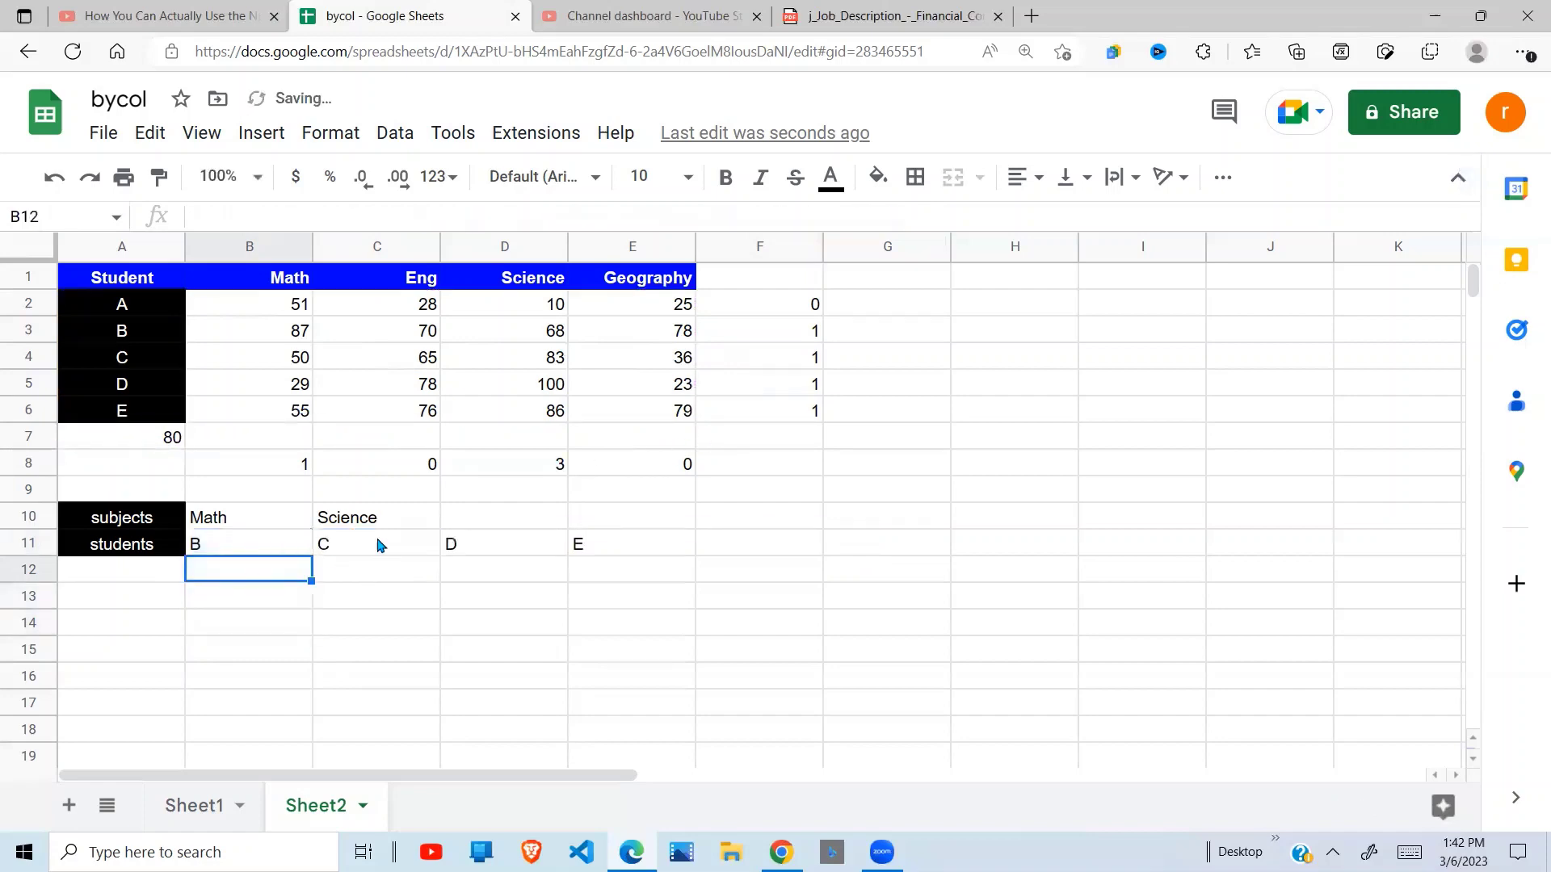
pyautogui.click(325, 544)
pyautogui.click(182, 547)
pyautogui.click(168, 441)
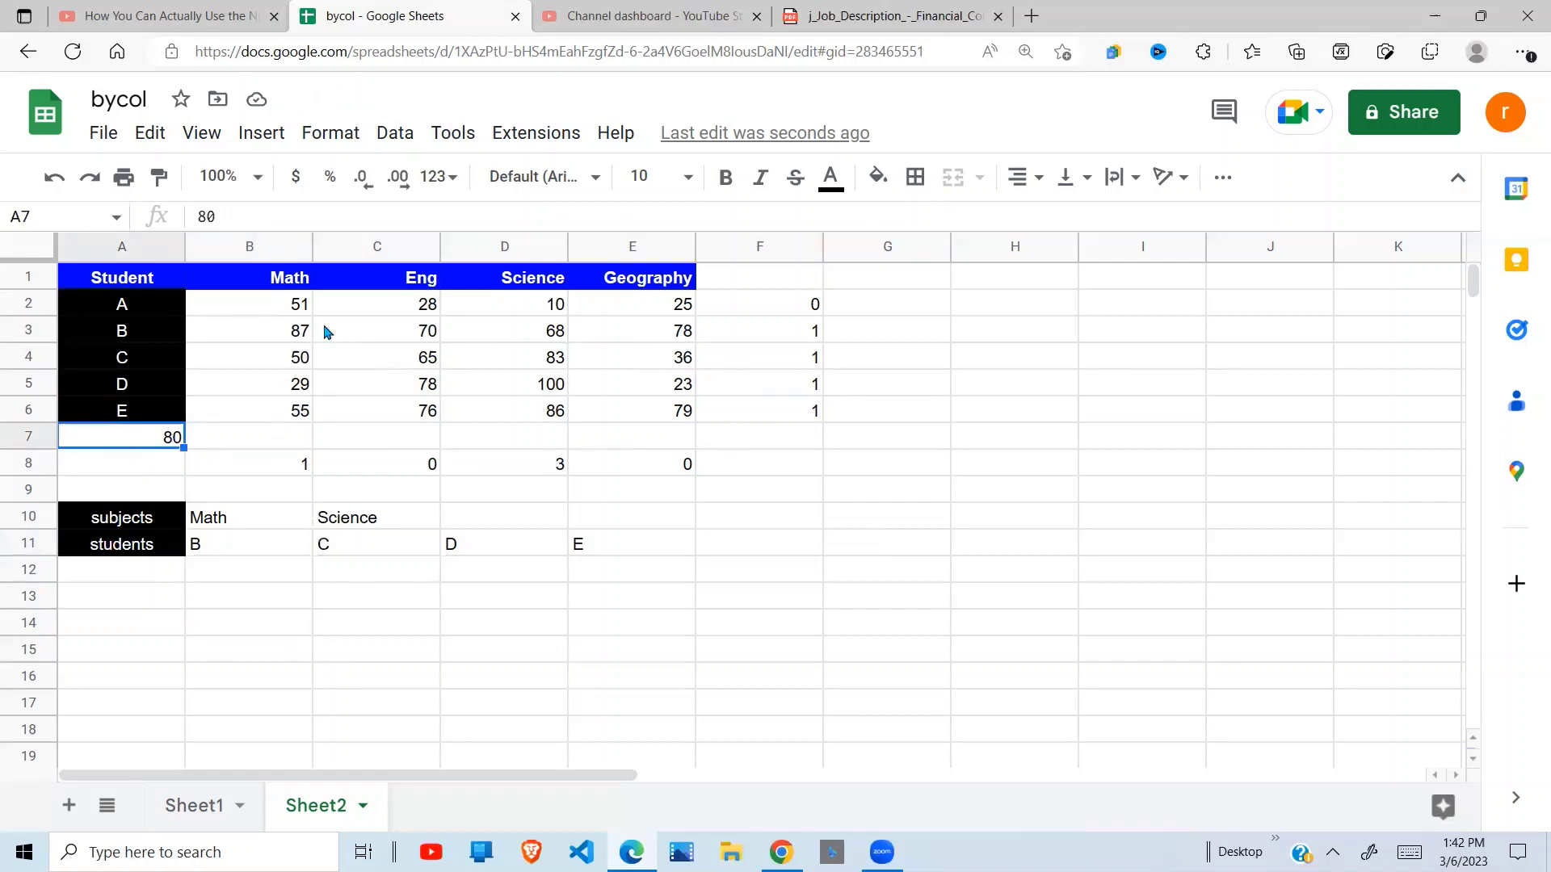
# Set the A7 threshold to 30, then to 70.
pyautogui.write('30')
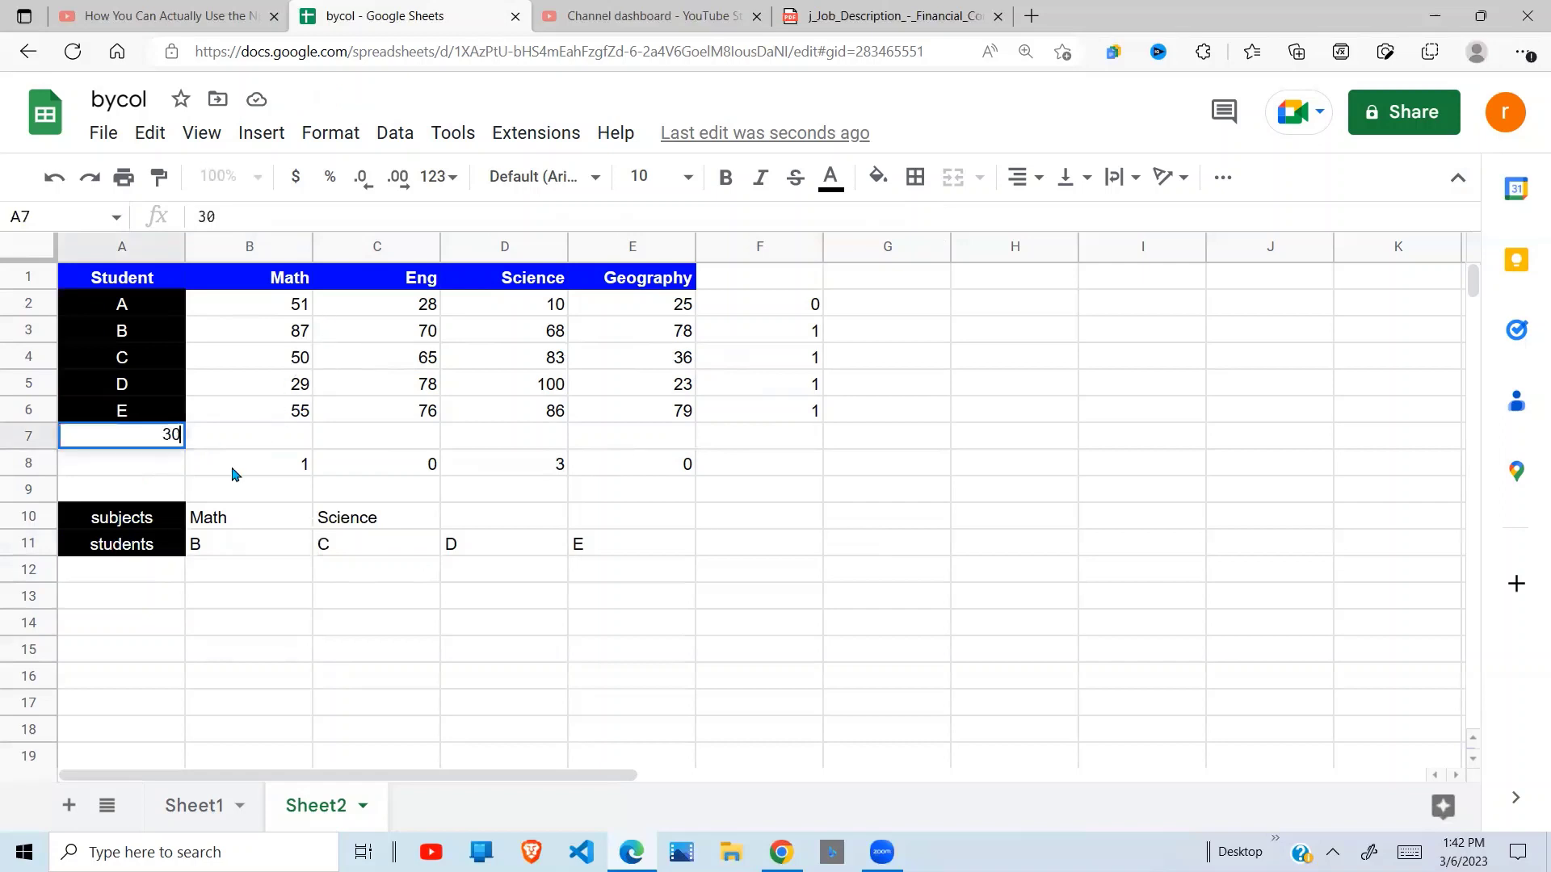
pyautogui.press('Return')
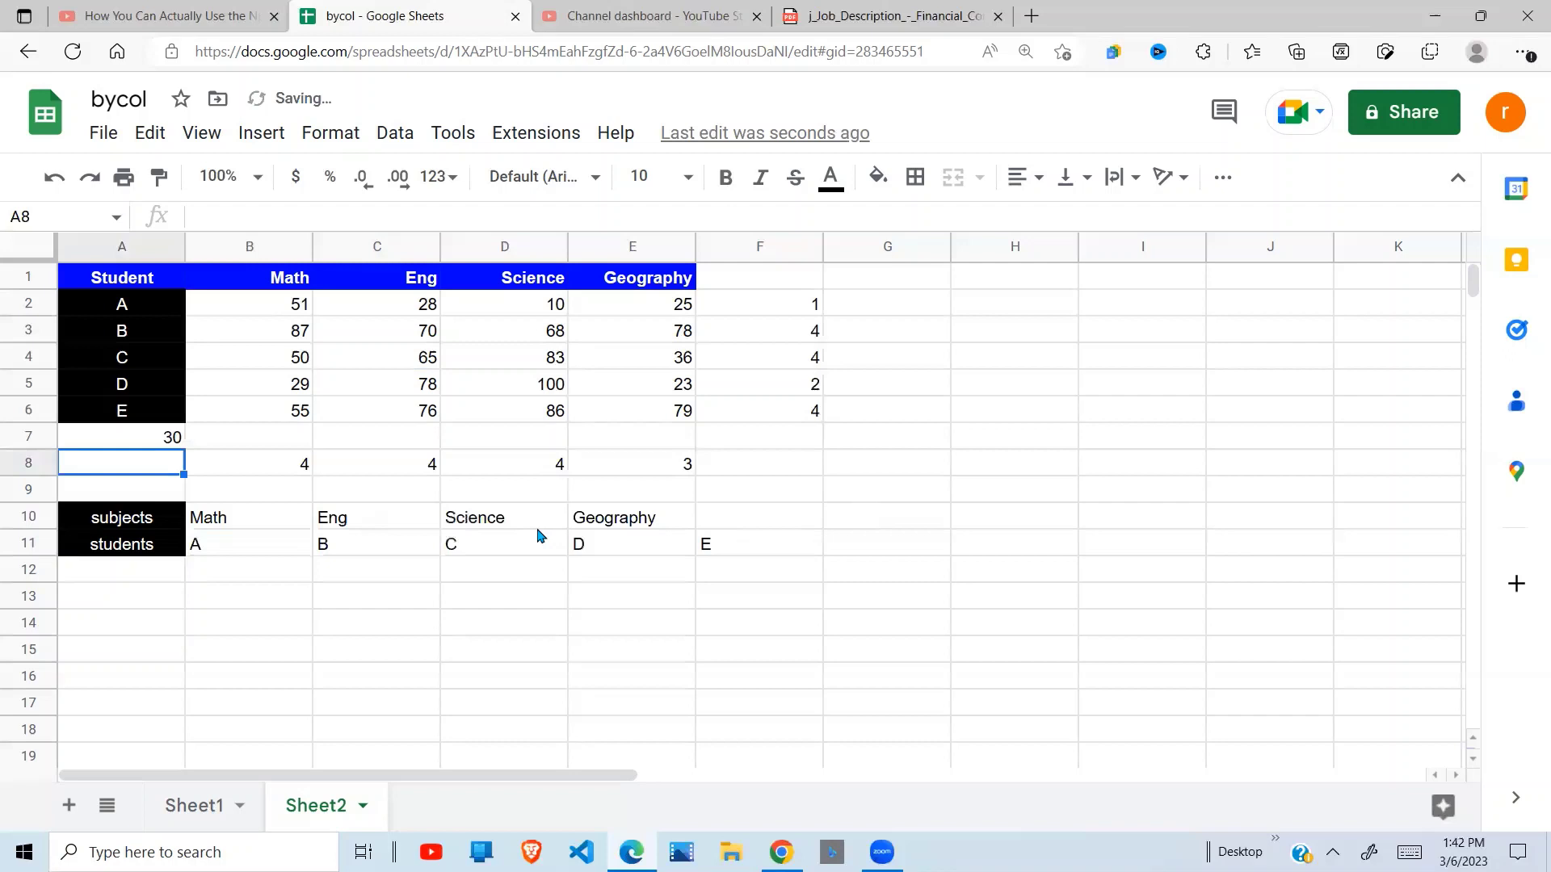
pyautogui.click(173, 440)
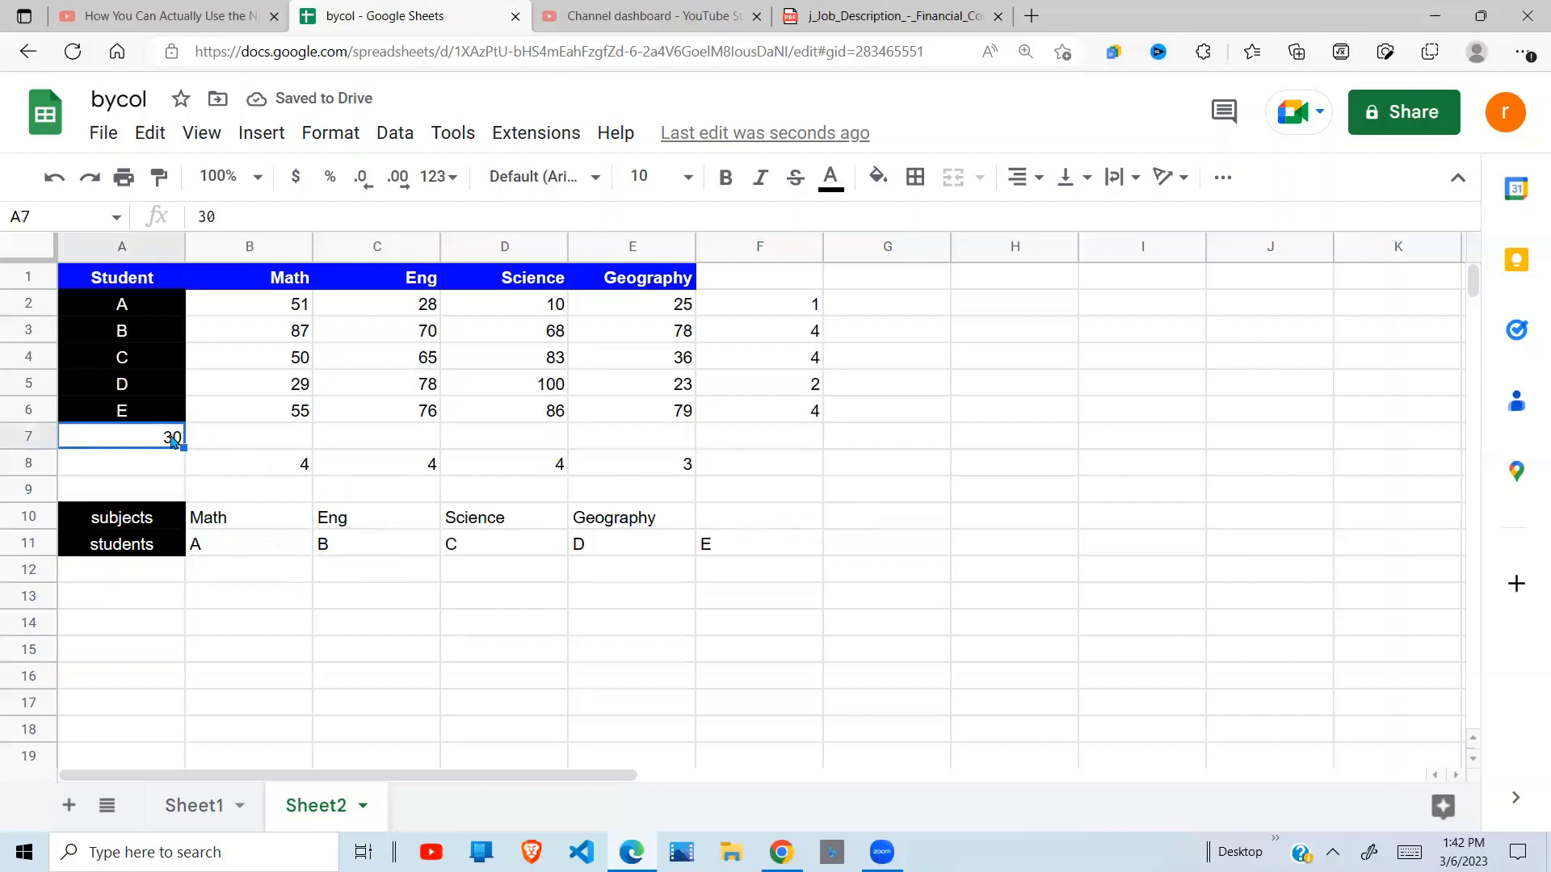
pyautogui.write('7')
pyautogui.press('Return')
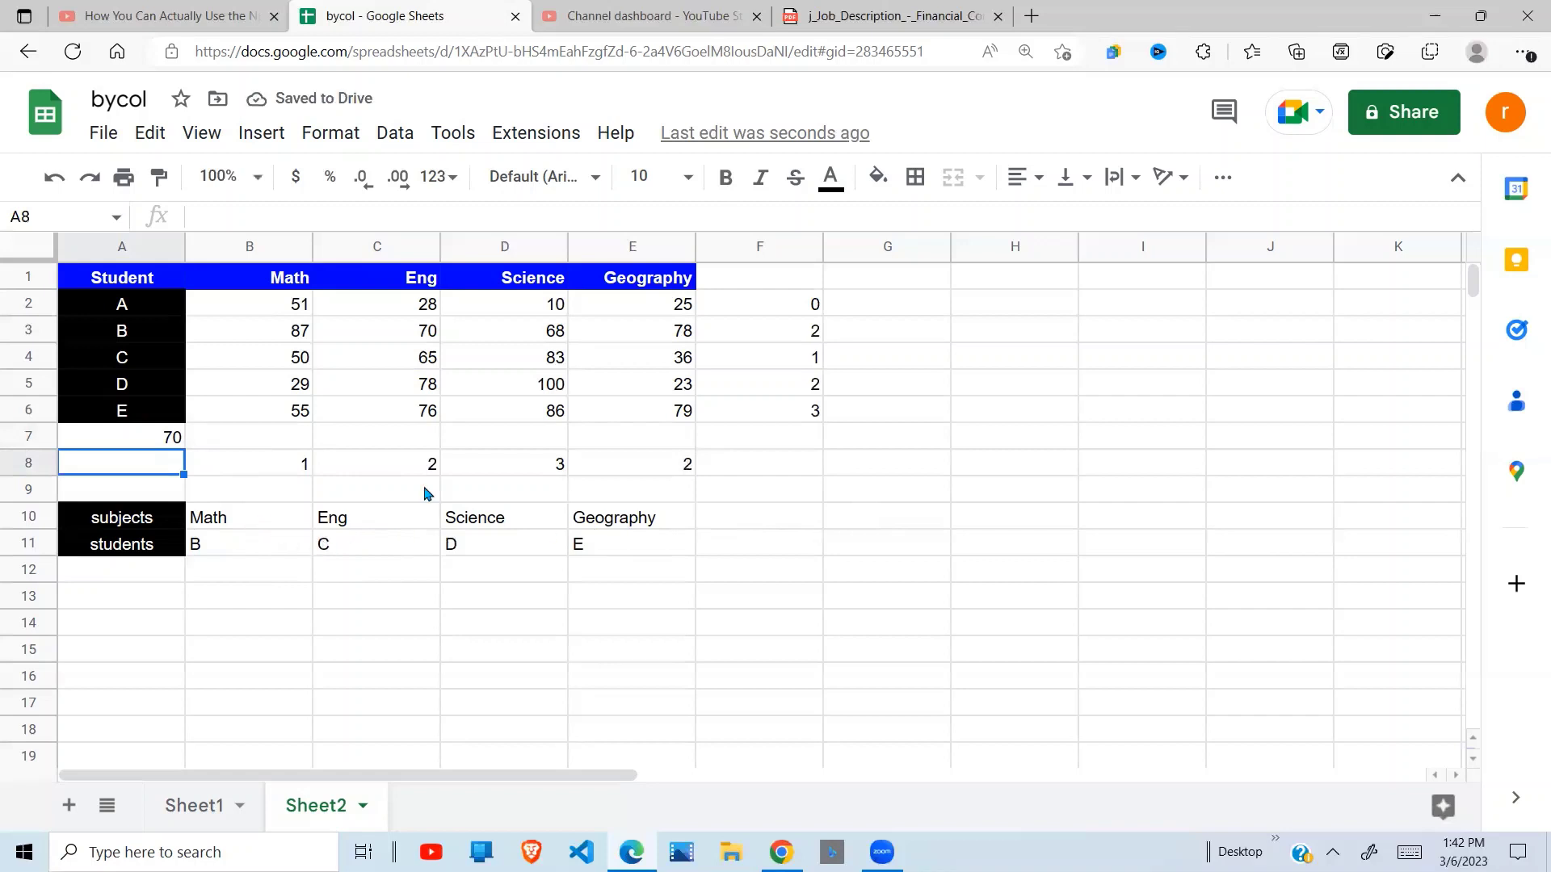
pyautogui.click(181, 437)
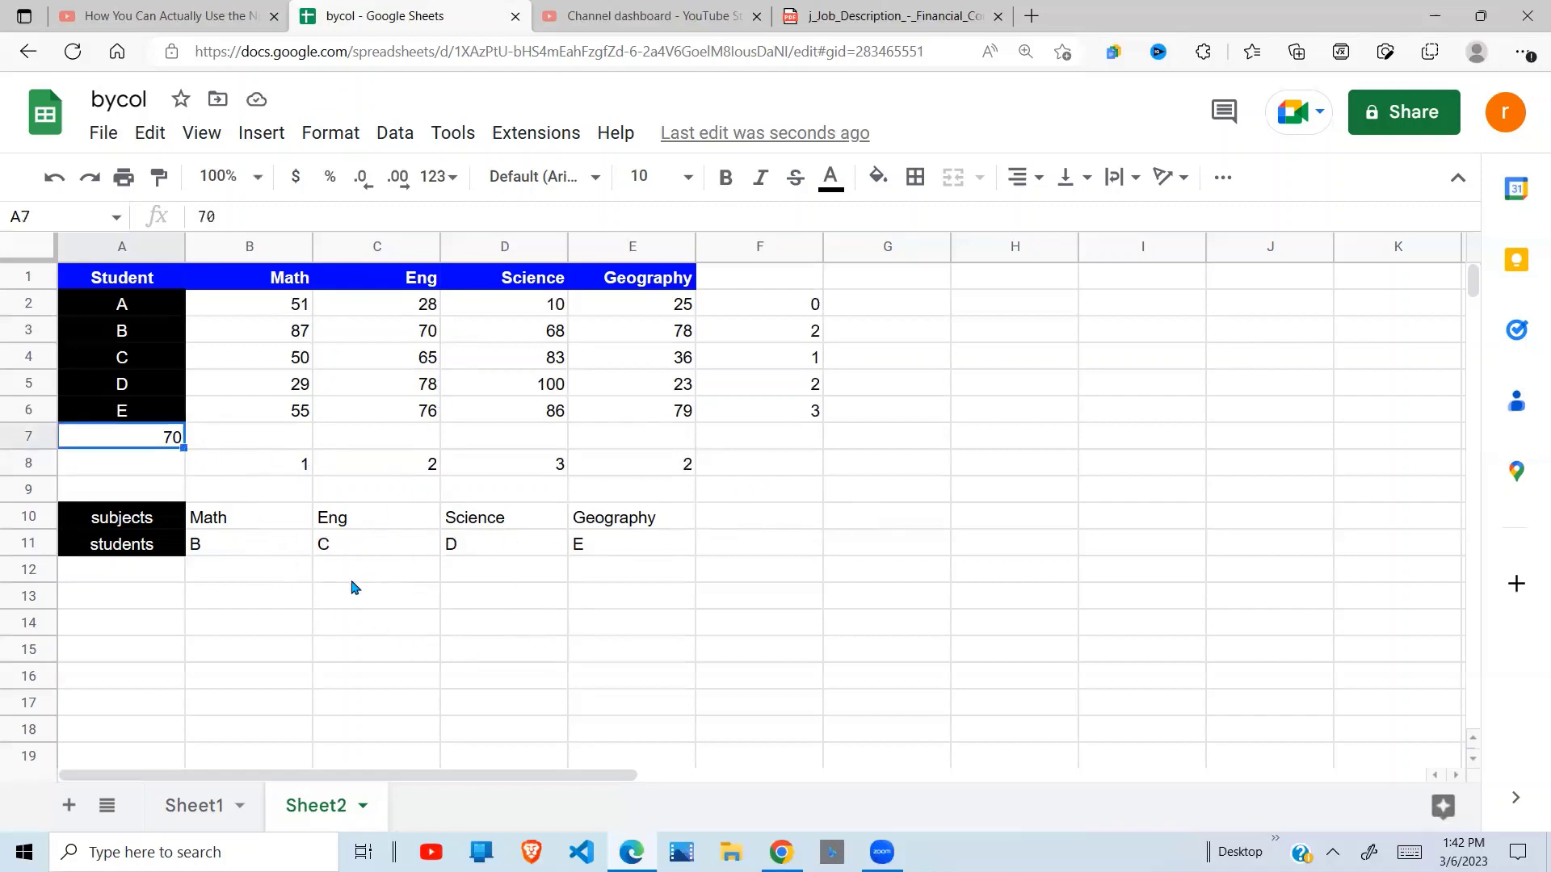
pyautogui.click(218, 556)
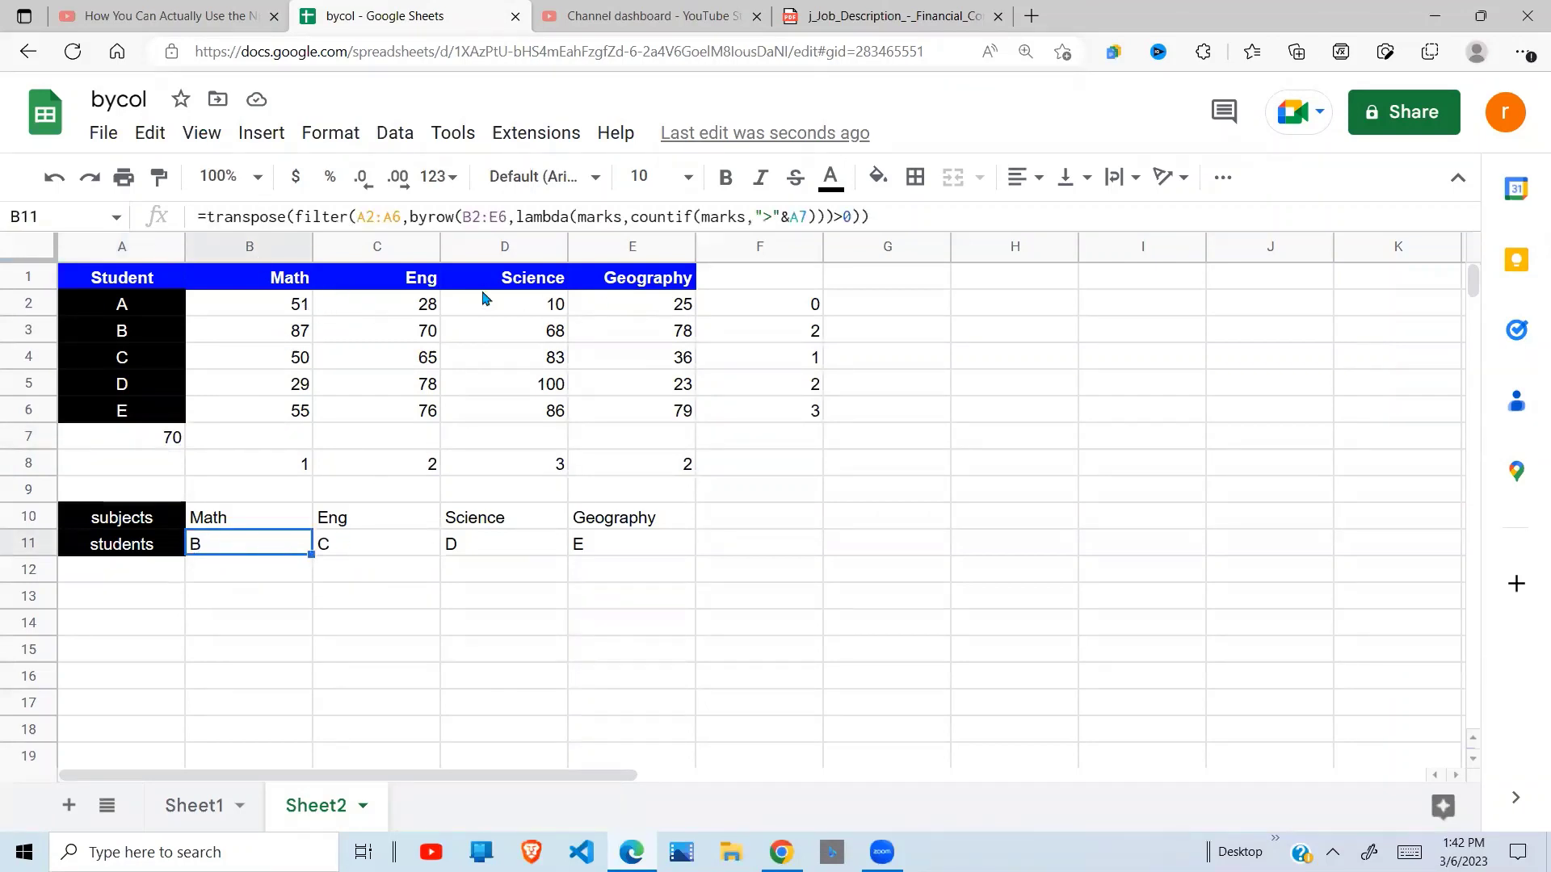
# Change student A's Science score in D2 to 81 and confirm row 11 lists A to E.
pyautogui.click(556, 305)
pyautogui.write('8')
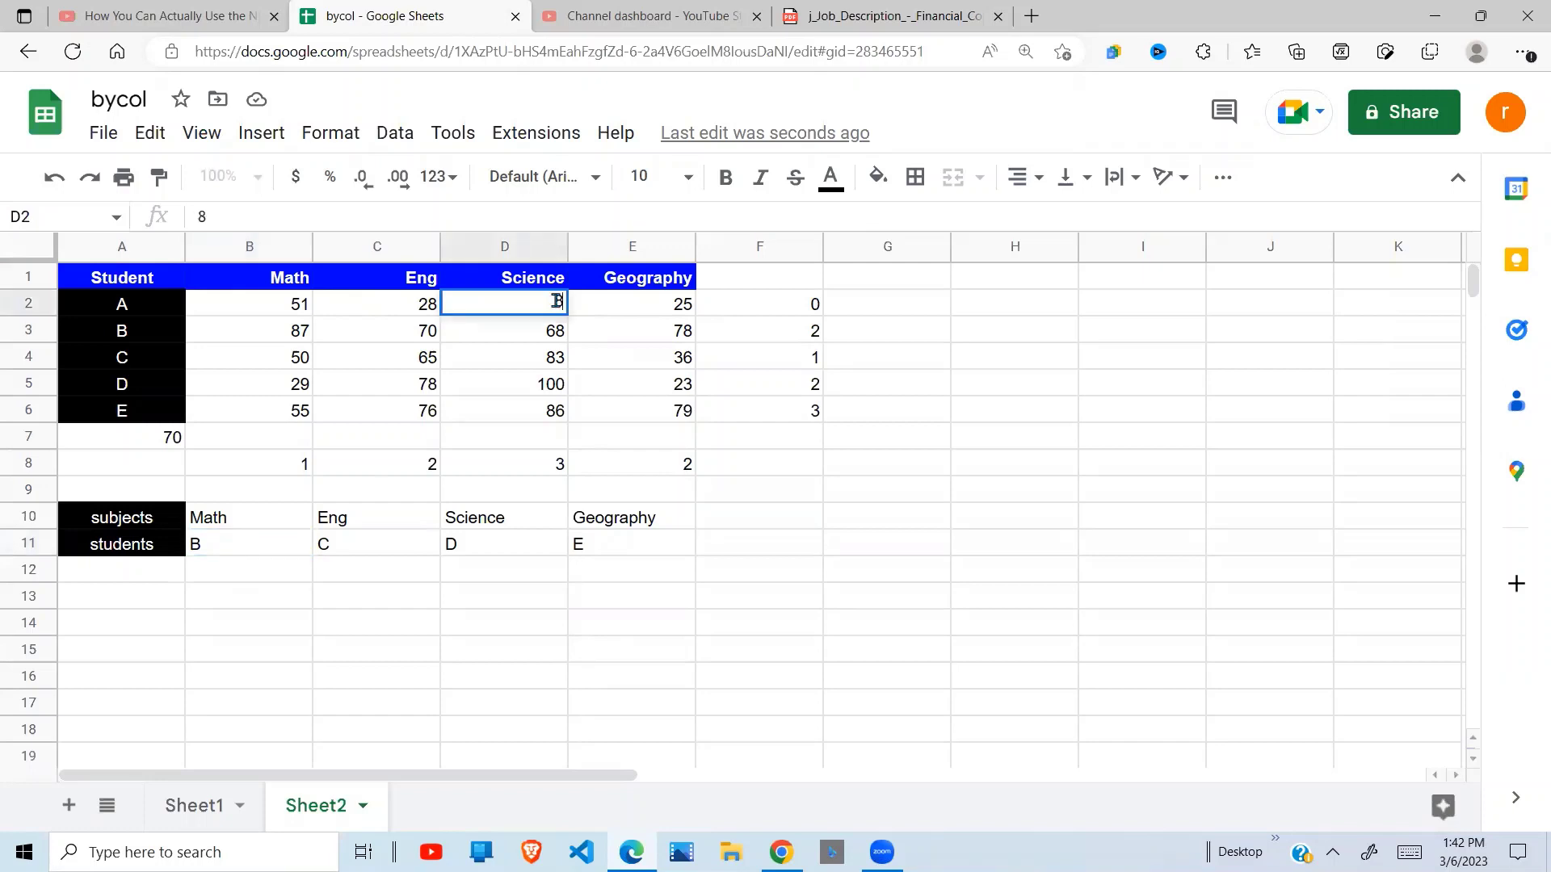
pyautogui.write('1')
pyautogui.press('Return')
pyautogui.click(230, 552)
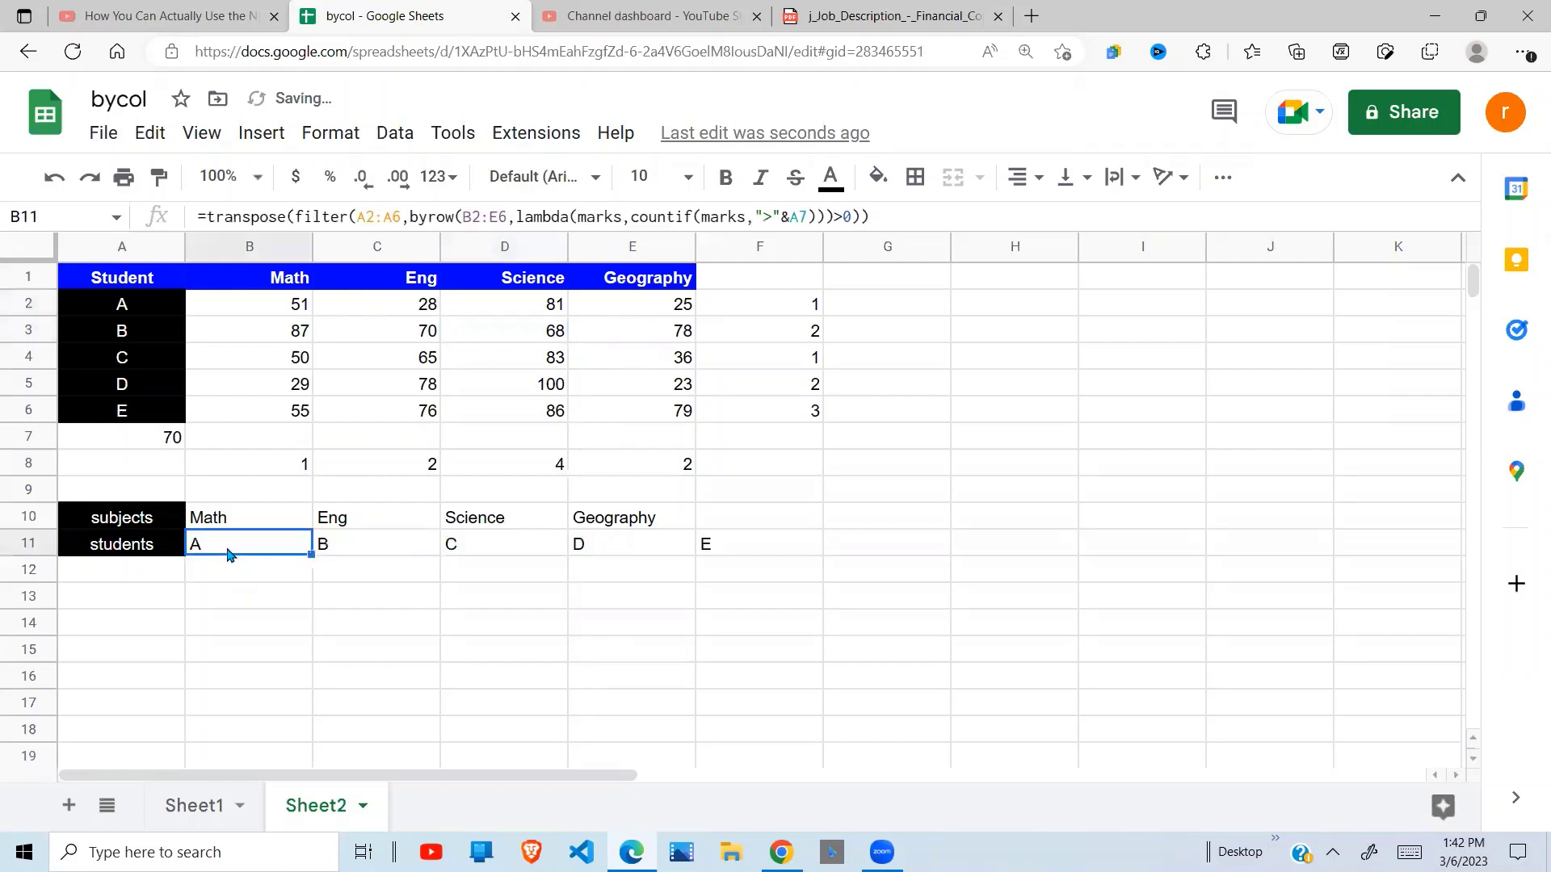
pyautogui.click(409, 550)
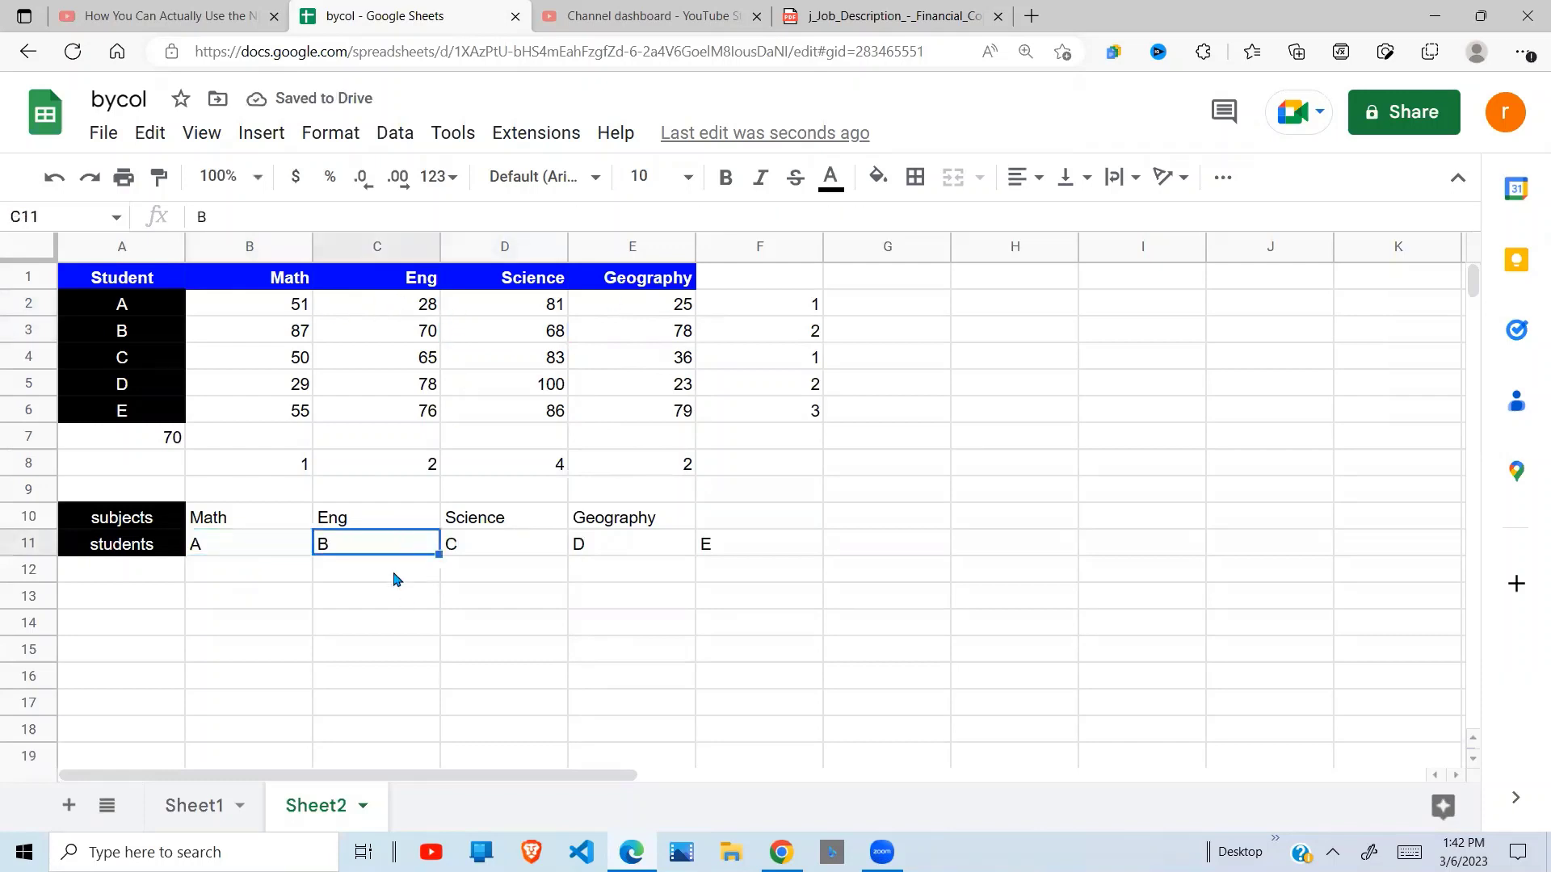
pyautogui.click(559, 304)
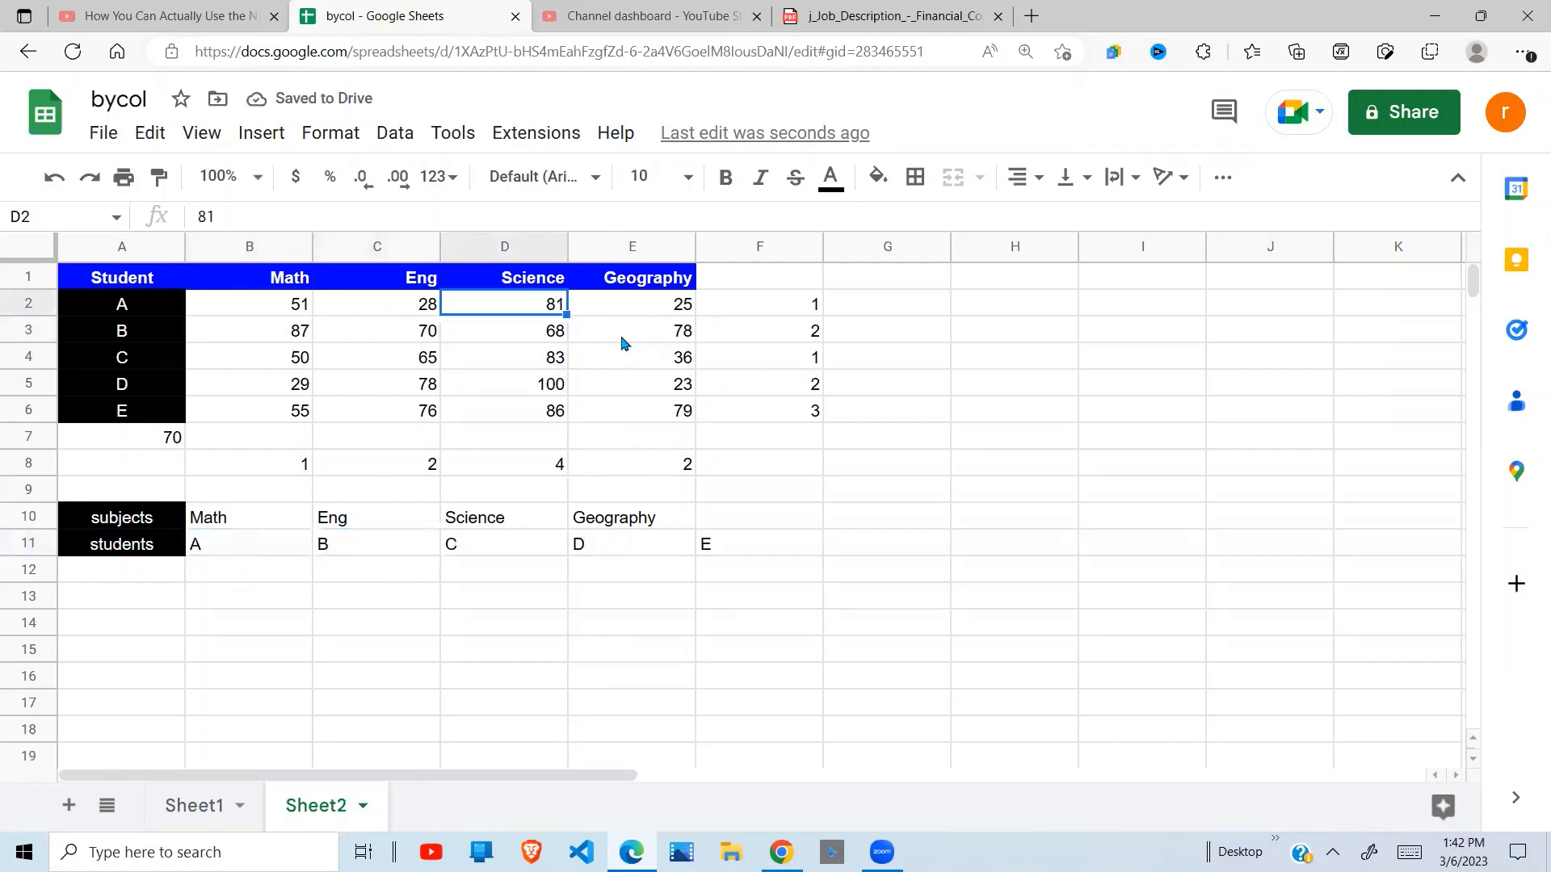
pyautogui.click(626, 548)
pyautogui.click(731, 552)
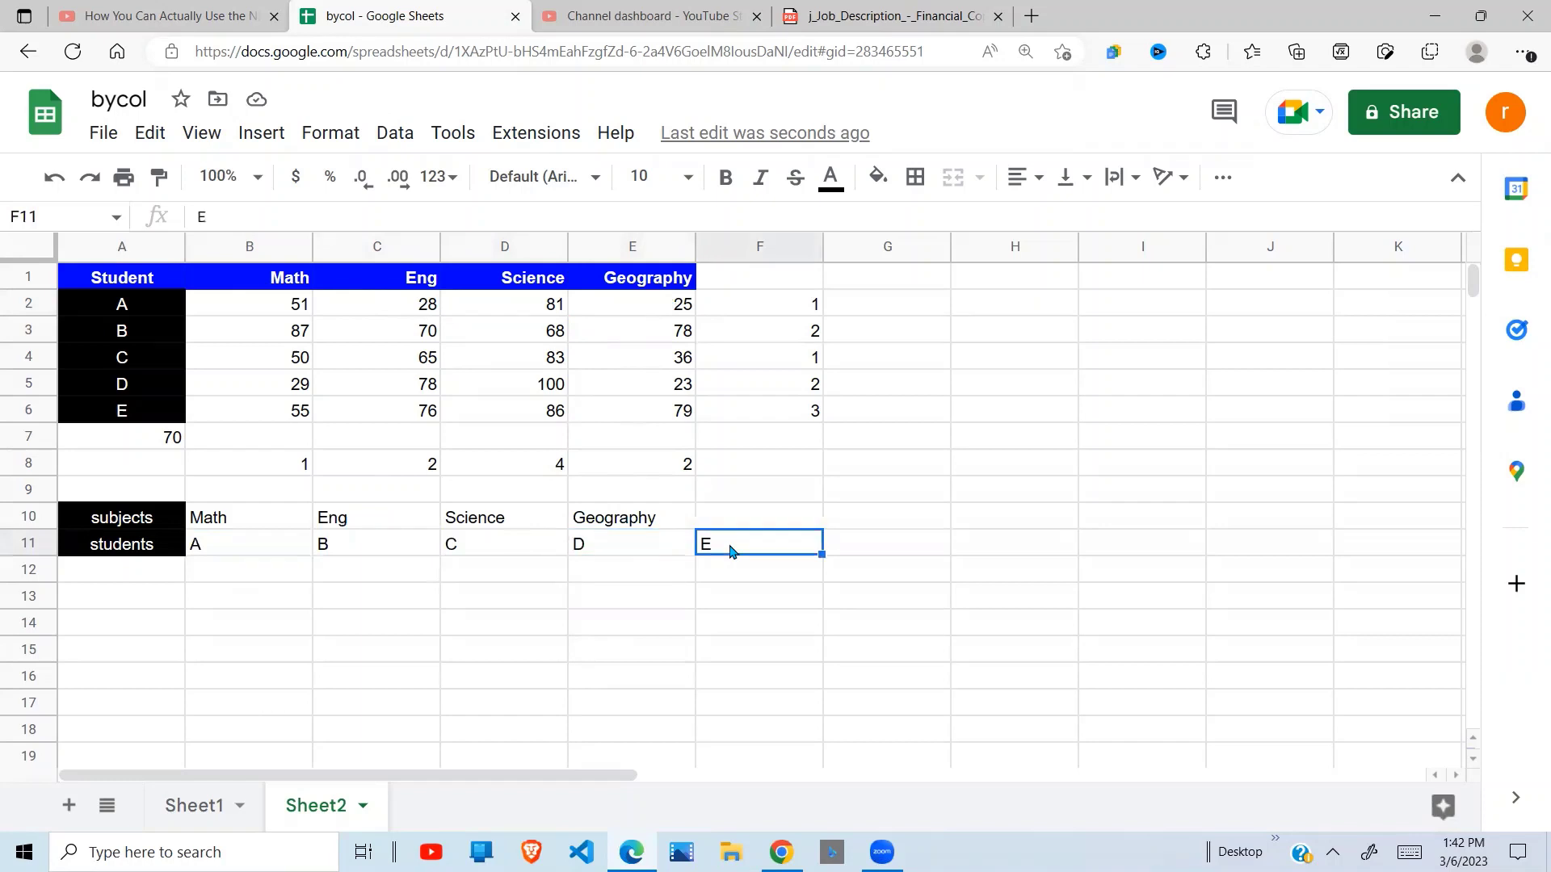